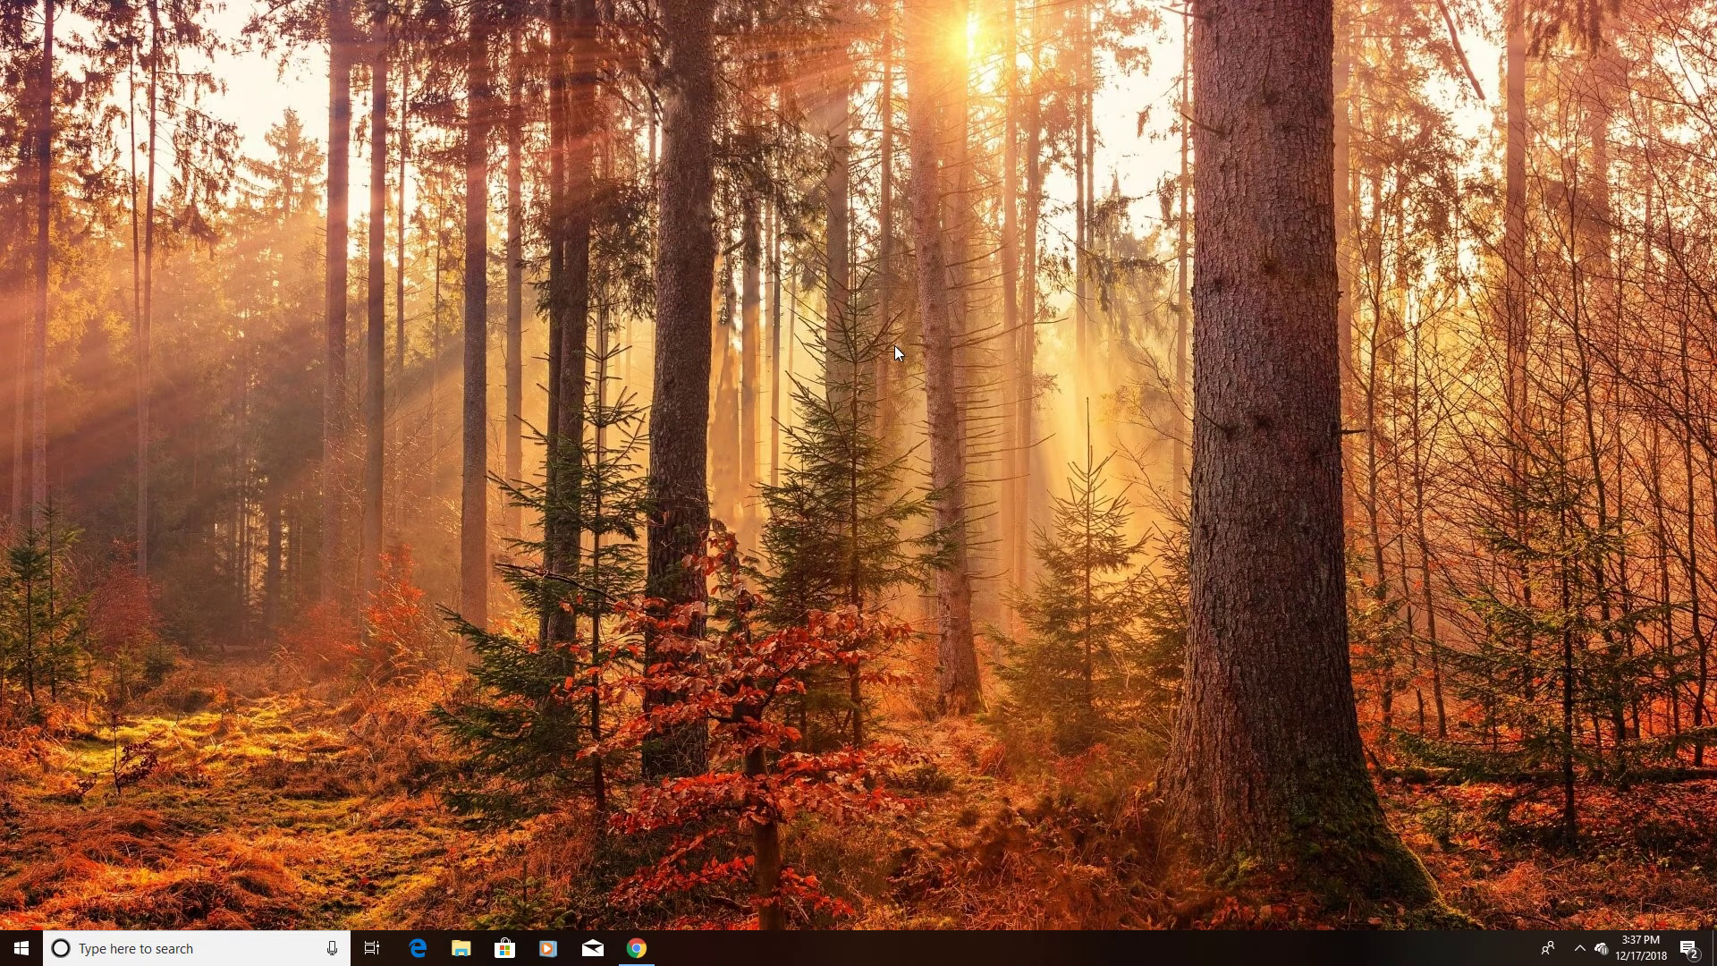
View the Dropbox download page of Custom Steve Mod v1.1.1 for Minecraft 1.7.10, dismissing the account sign-up prompt, and close it
{"action": "left_click", "coordinate": [636, 948]}
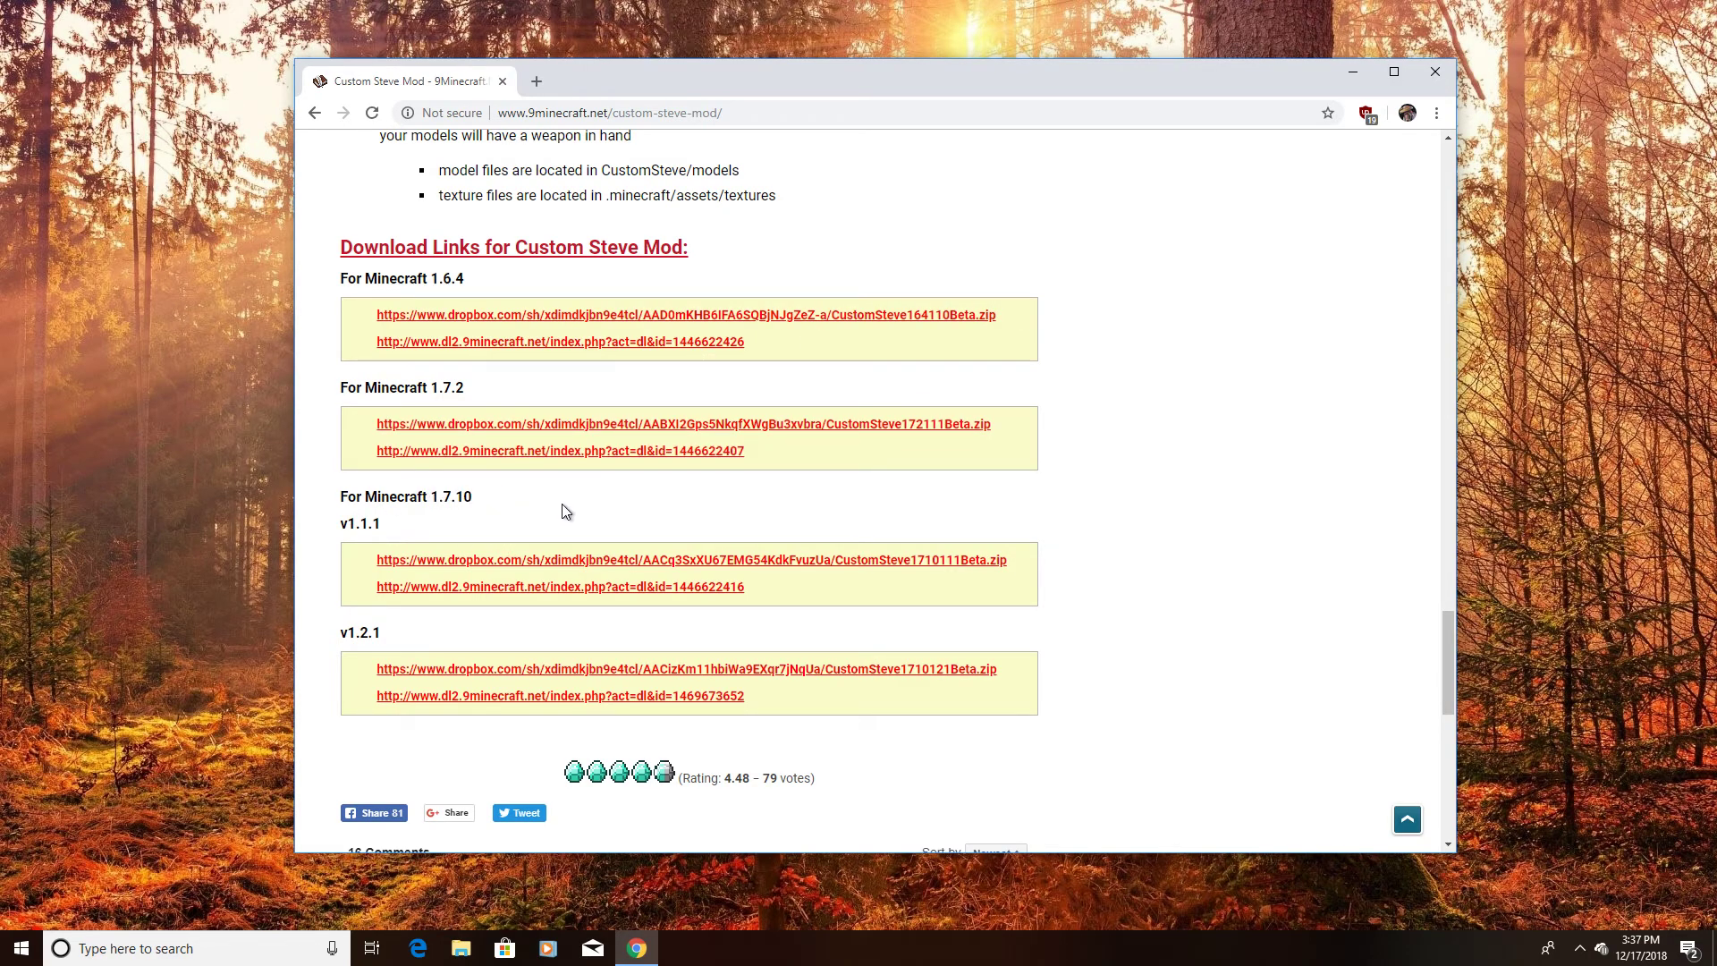
{"action": "left_click", "coordinate": [718, 561]}
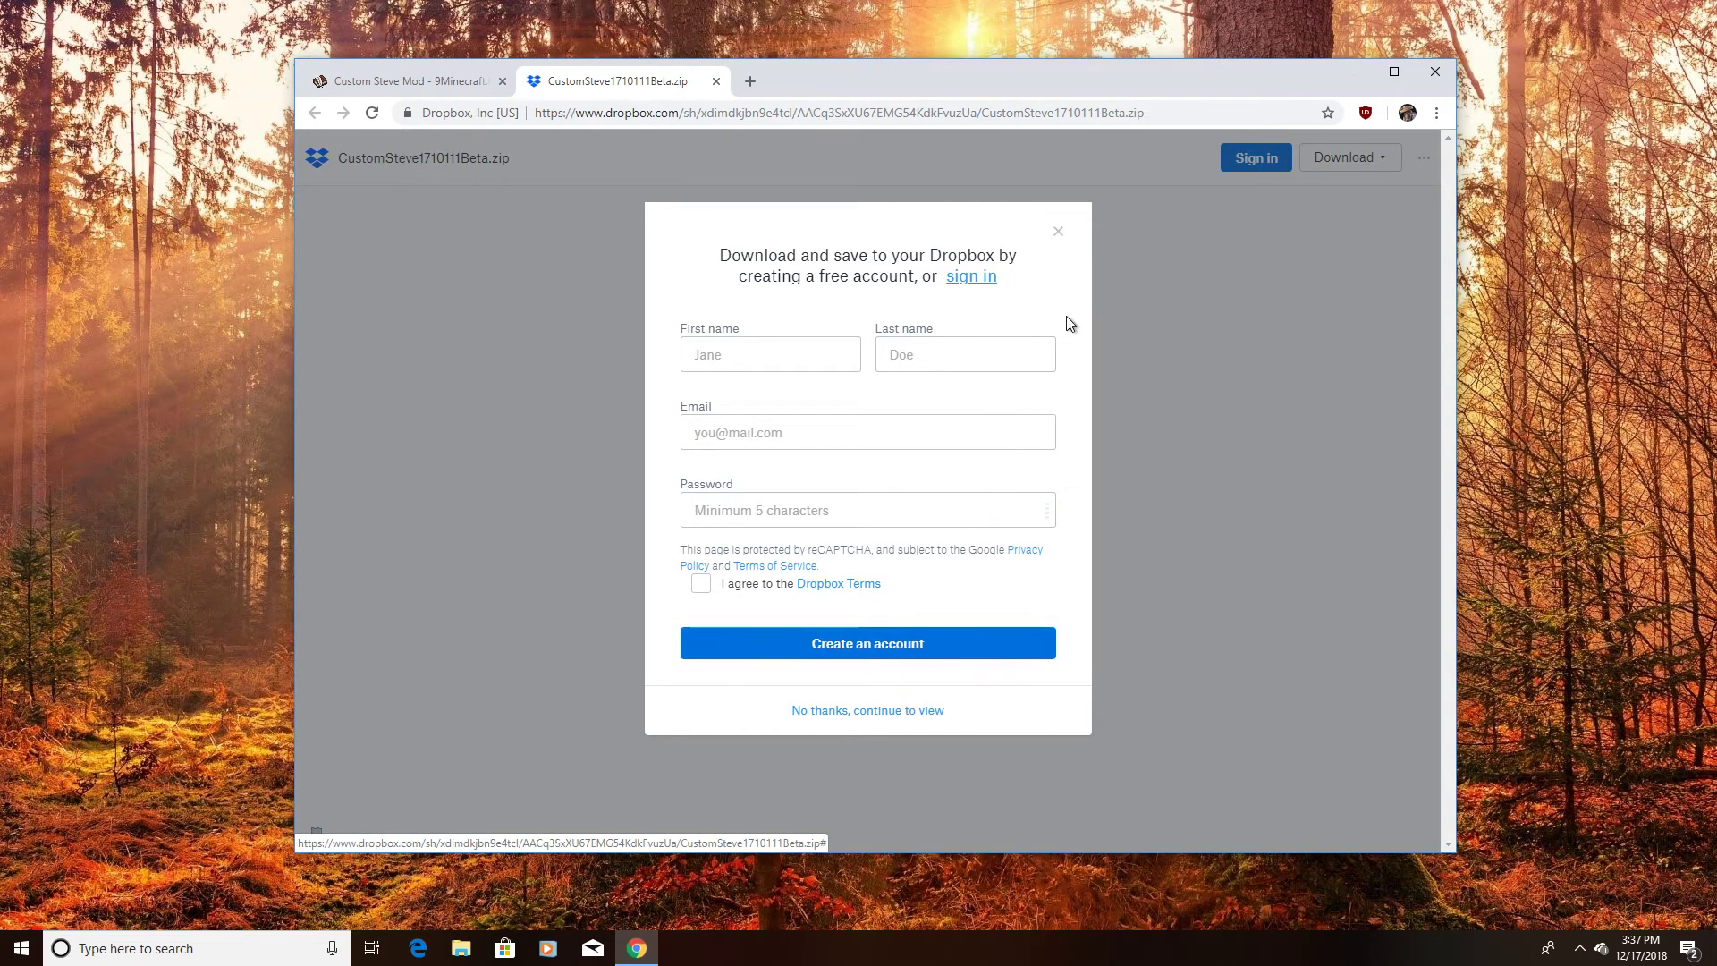
{"action": "left_click", "coordinate": [1058, 231]}
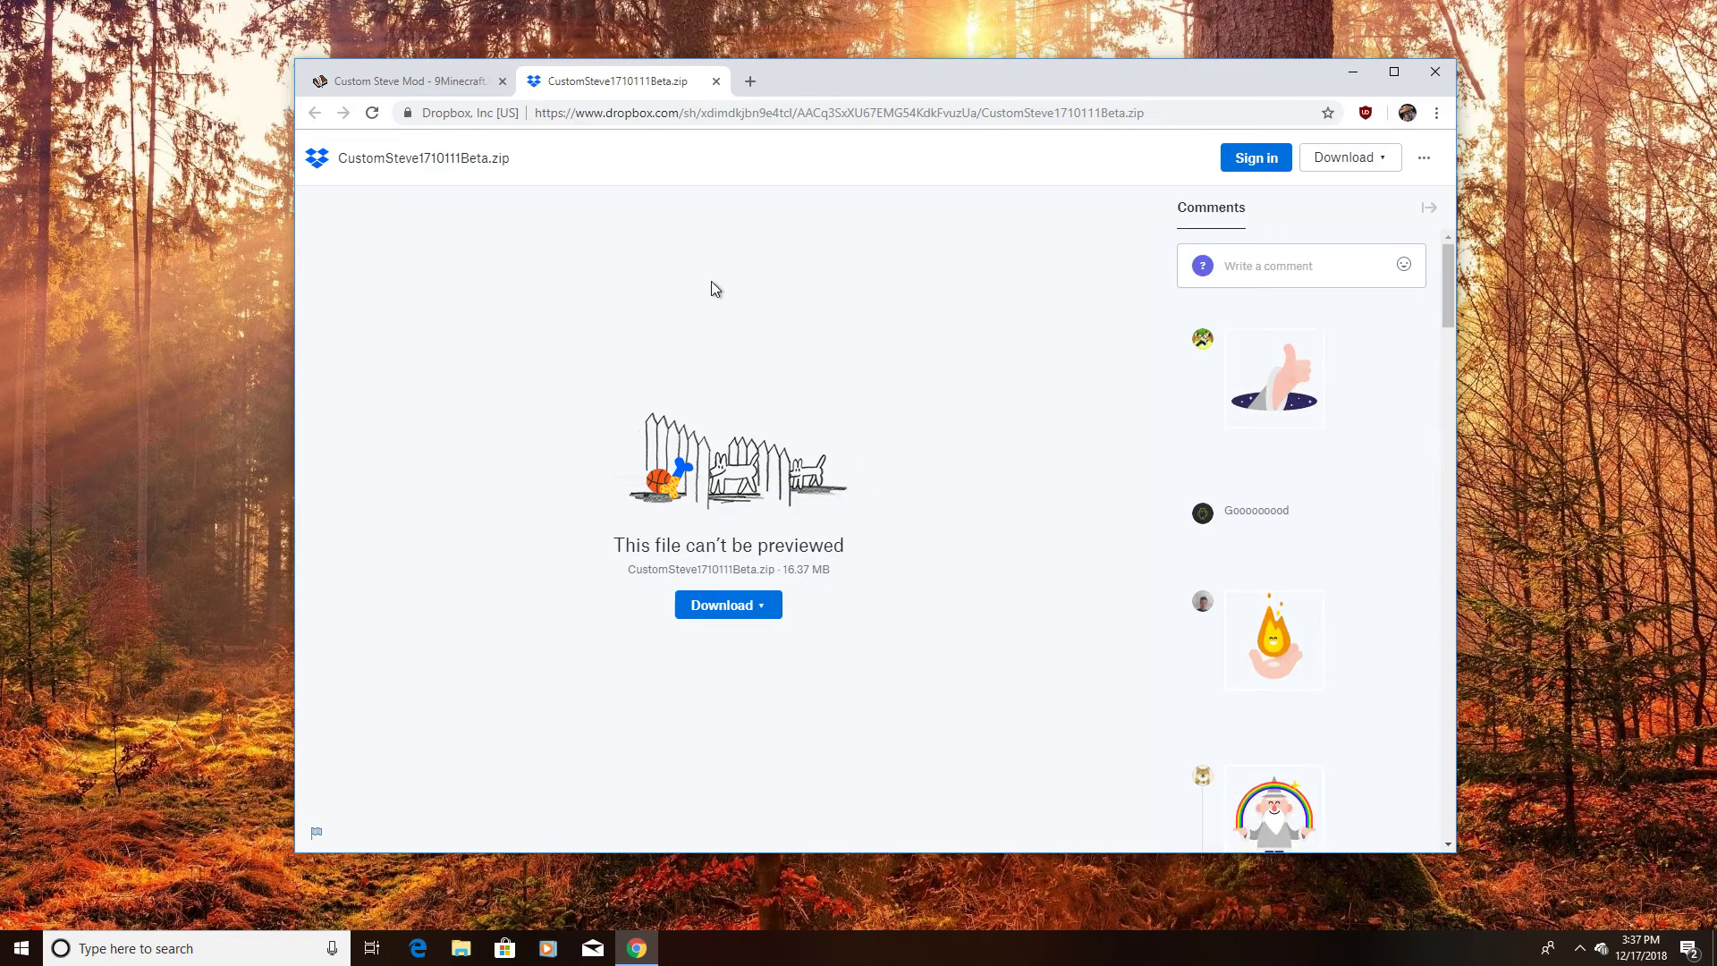
{"action": "left_click", "coordinate": [716, 80]}
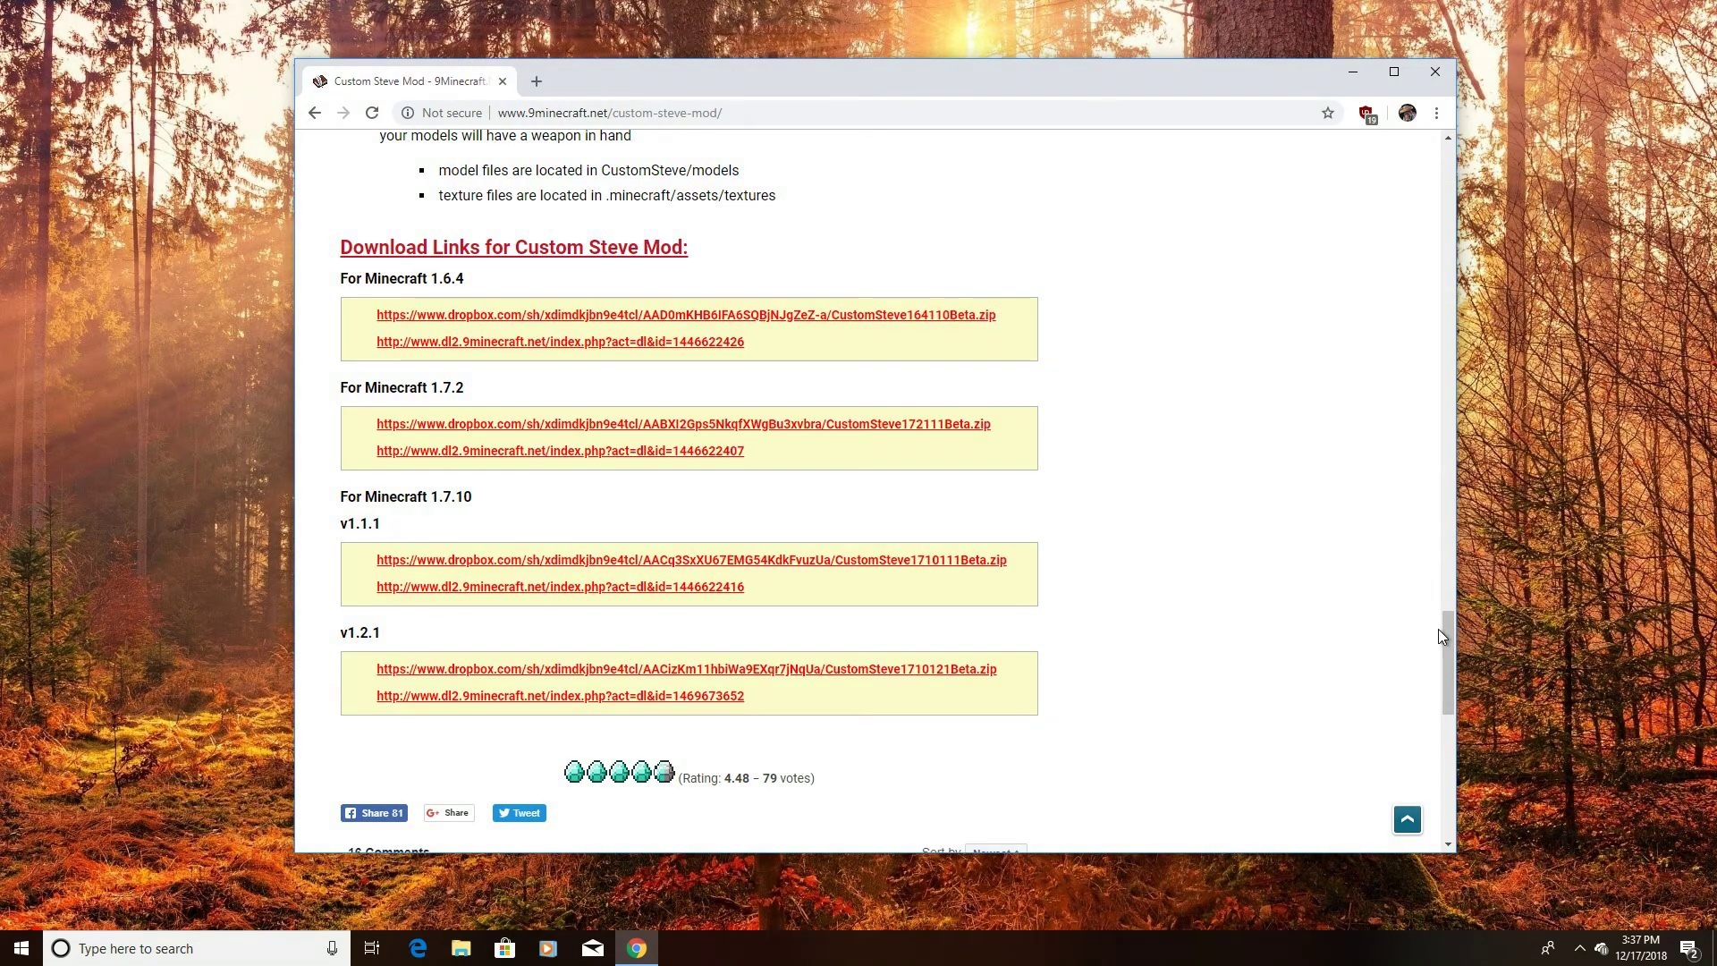
Open the Render Player API page from the mod's install instructions, examine its Minecraft 1.7.10 download links, and close the page
{"action": "left_click_drag", "start_coordinate": [1447, 626], "coordinate": [1449, 513]}
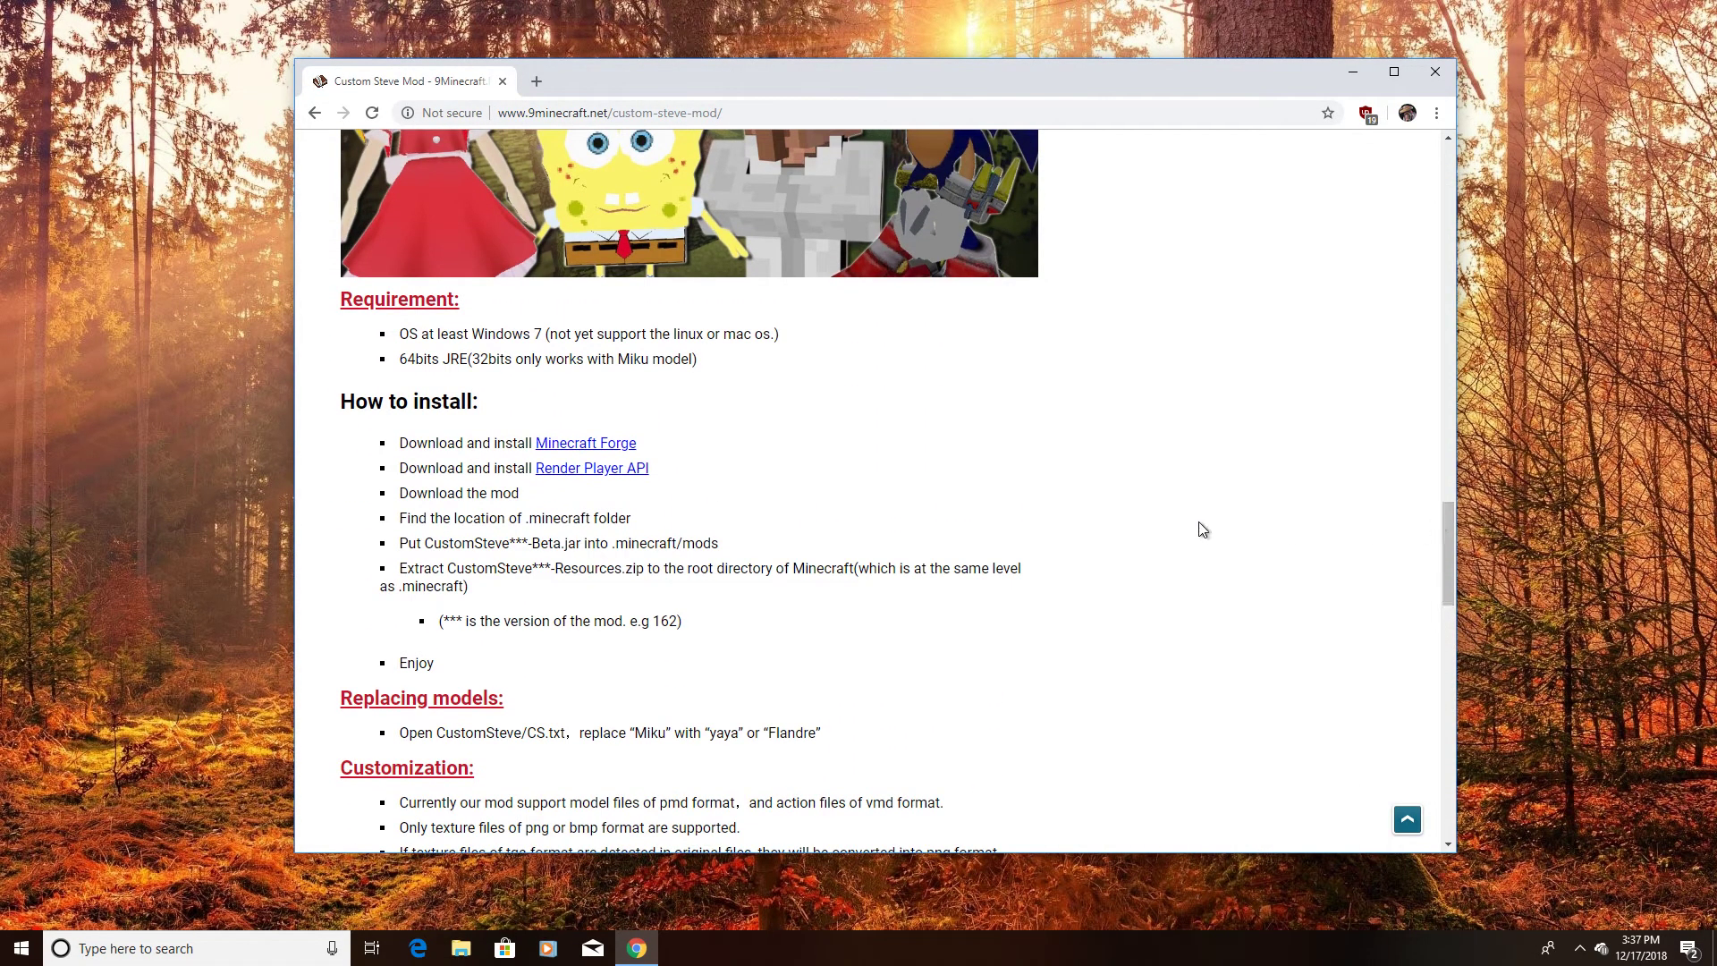
{"action": "left_click", "coordinate": [593, 474]}
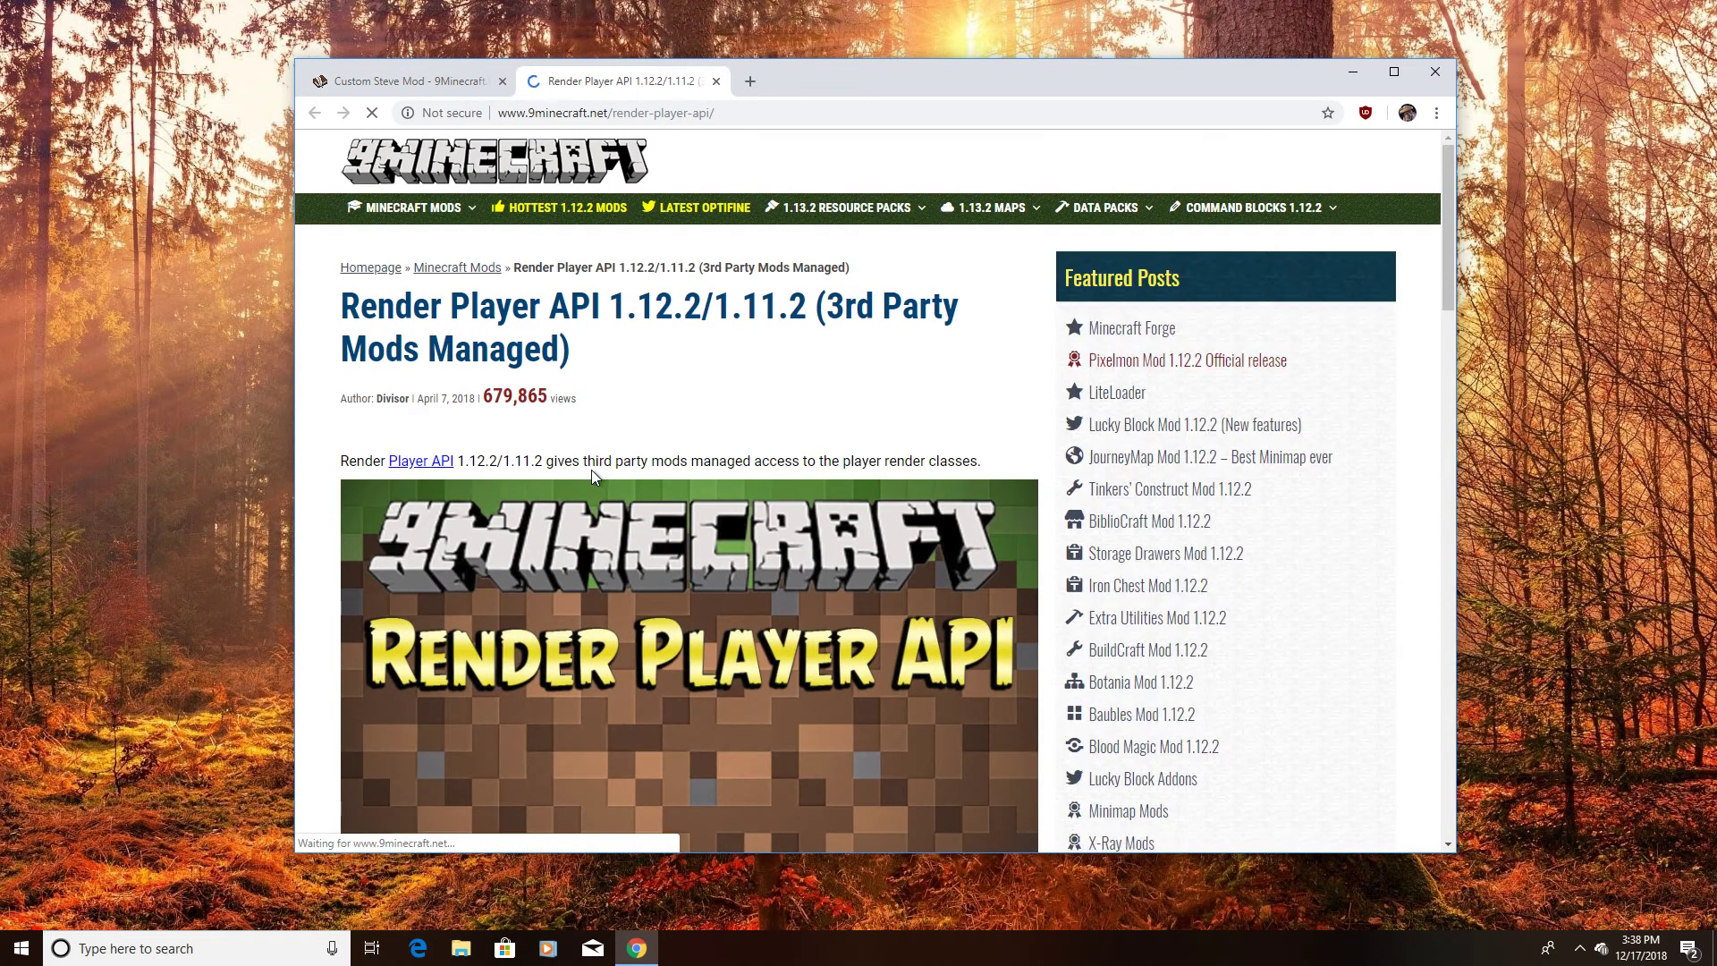
{"action": "scroll", "coordinate": [1438, 255], "scroll_direction": "down", "scroll_amount": 6}
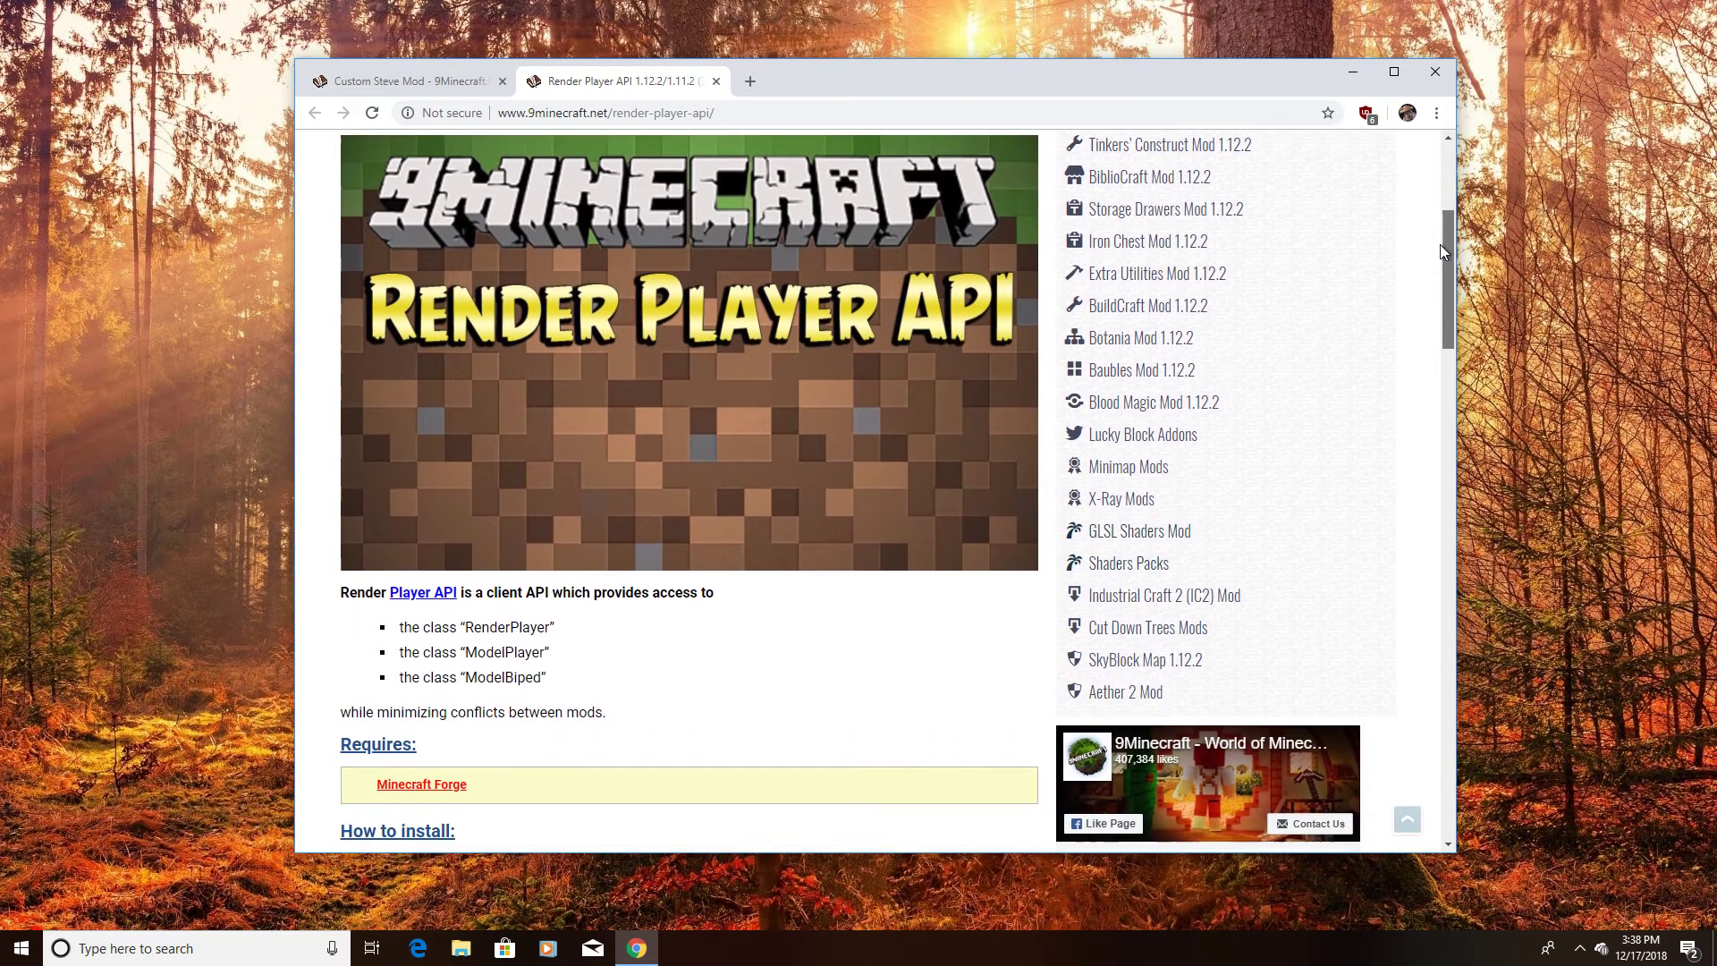
{"action": "scroll", "coordinate": [1434, 294], "scroll_direction": "down", "scroll_amount": 2}
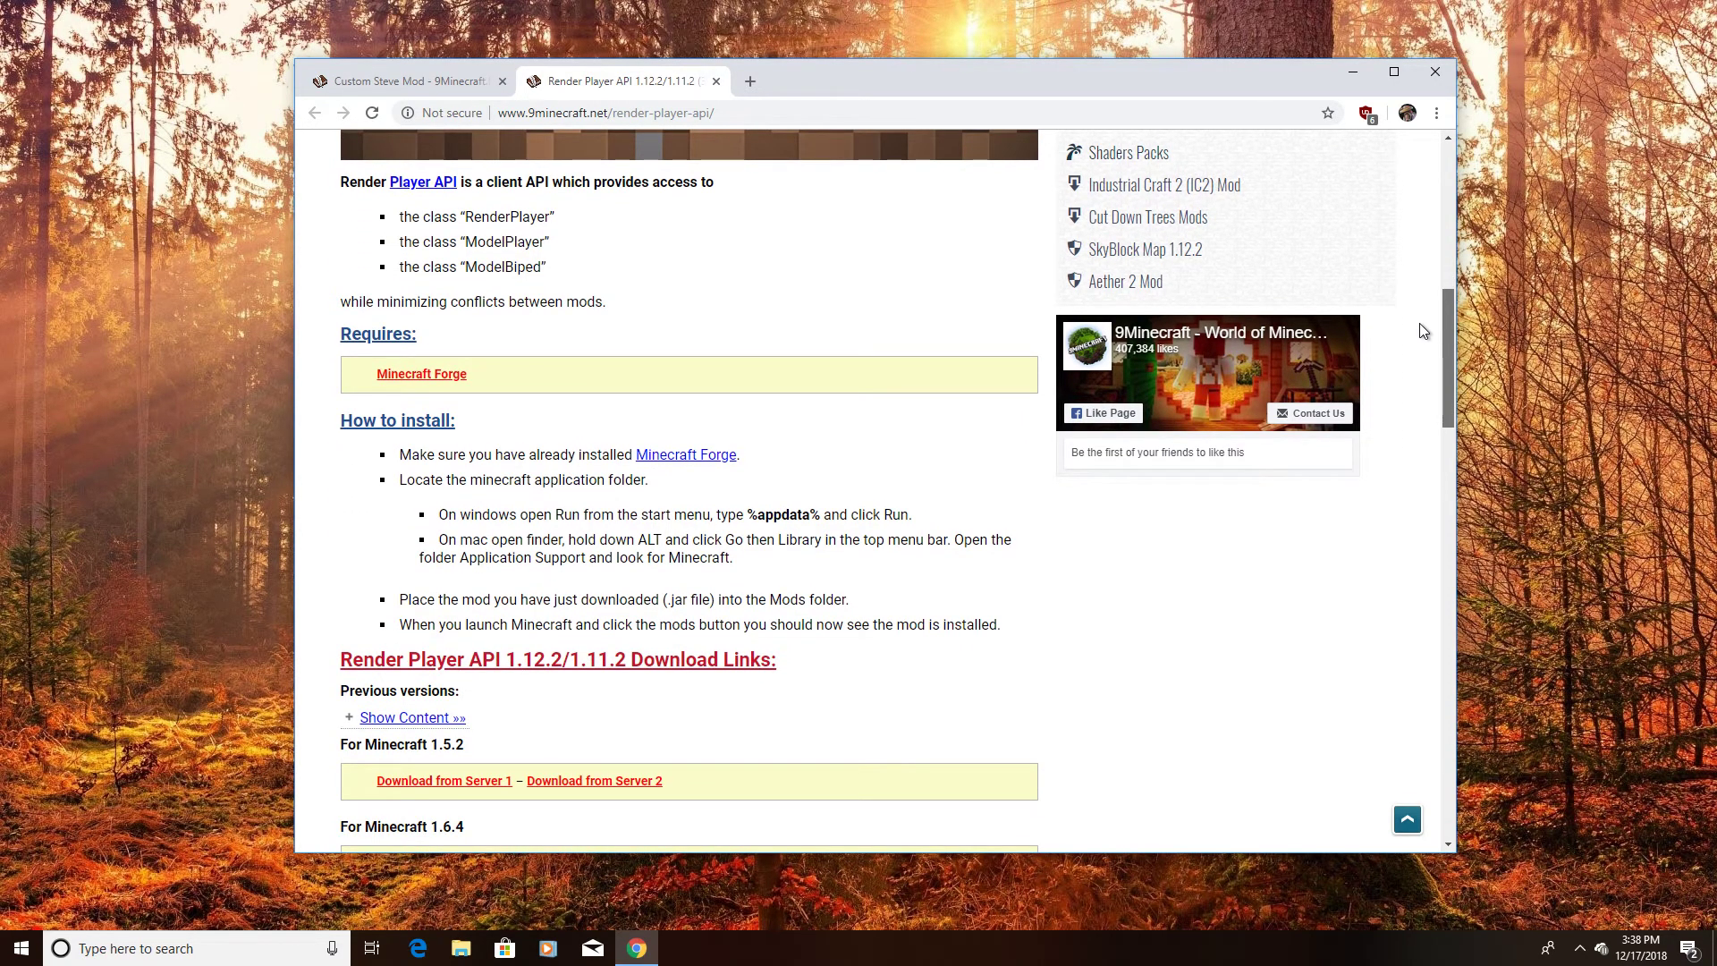
{"action": "scroll", "coordinate": [1420, 338], "scroll_direction": "down", "scroll_amount": 1}
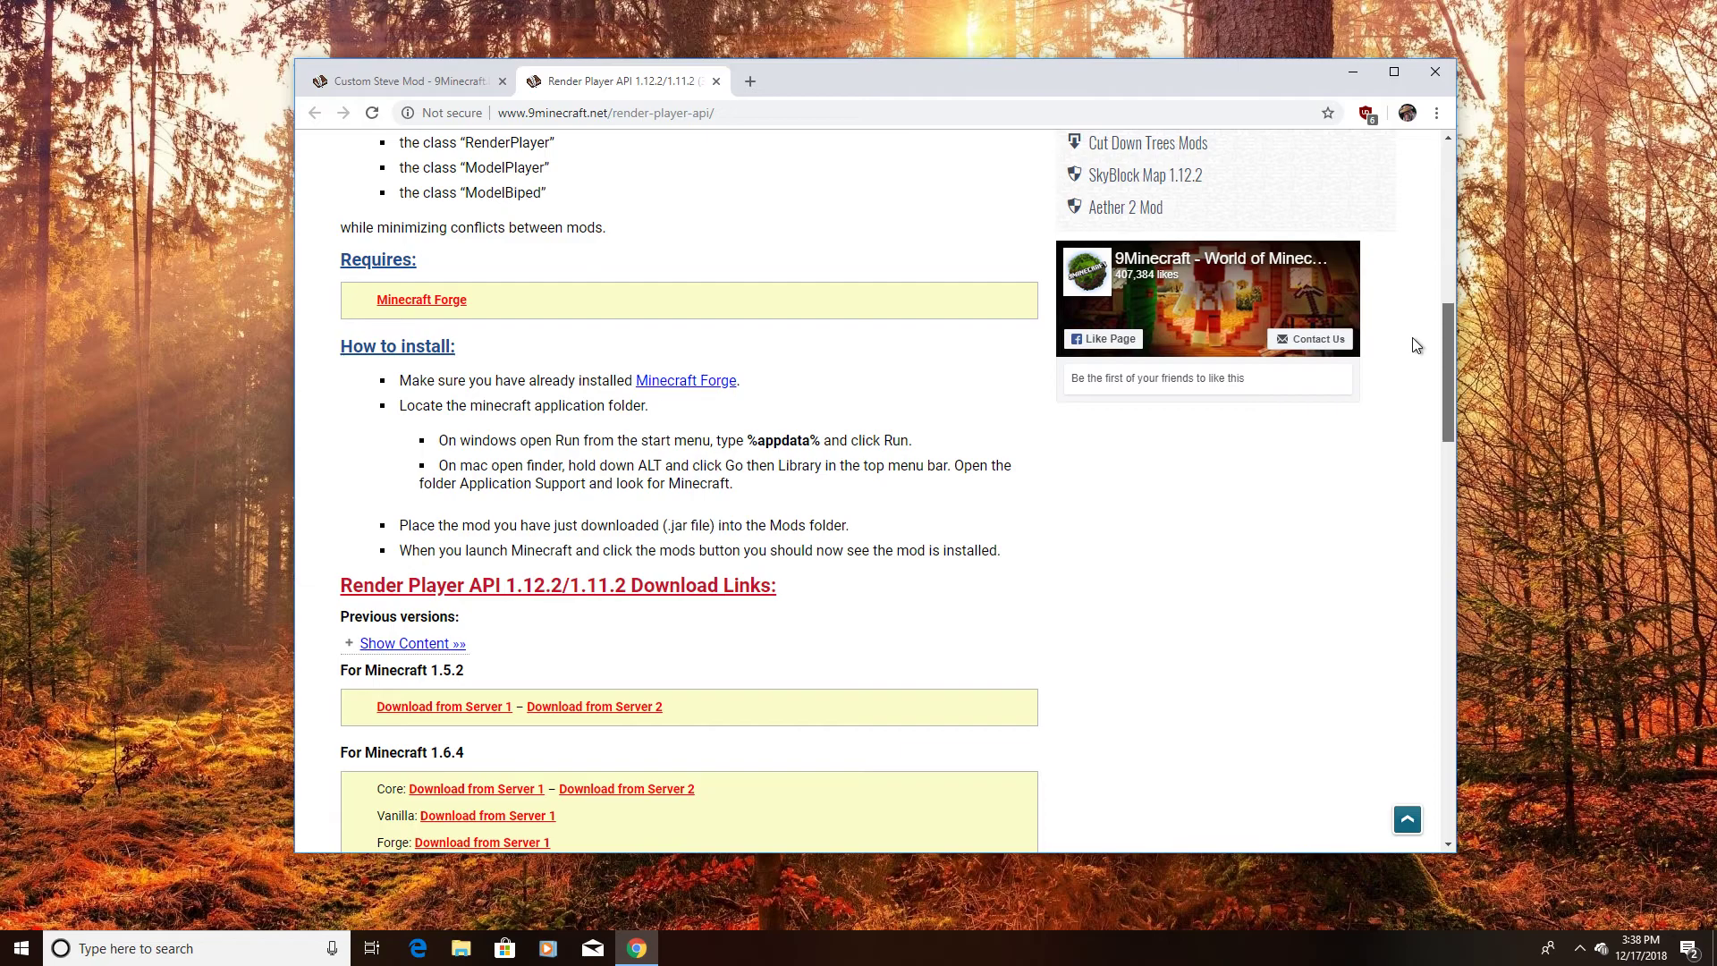
{"action": "scroll", "coordinate": [1413, 354], "scroll_direction": "down", "scroll_amount": 3}
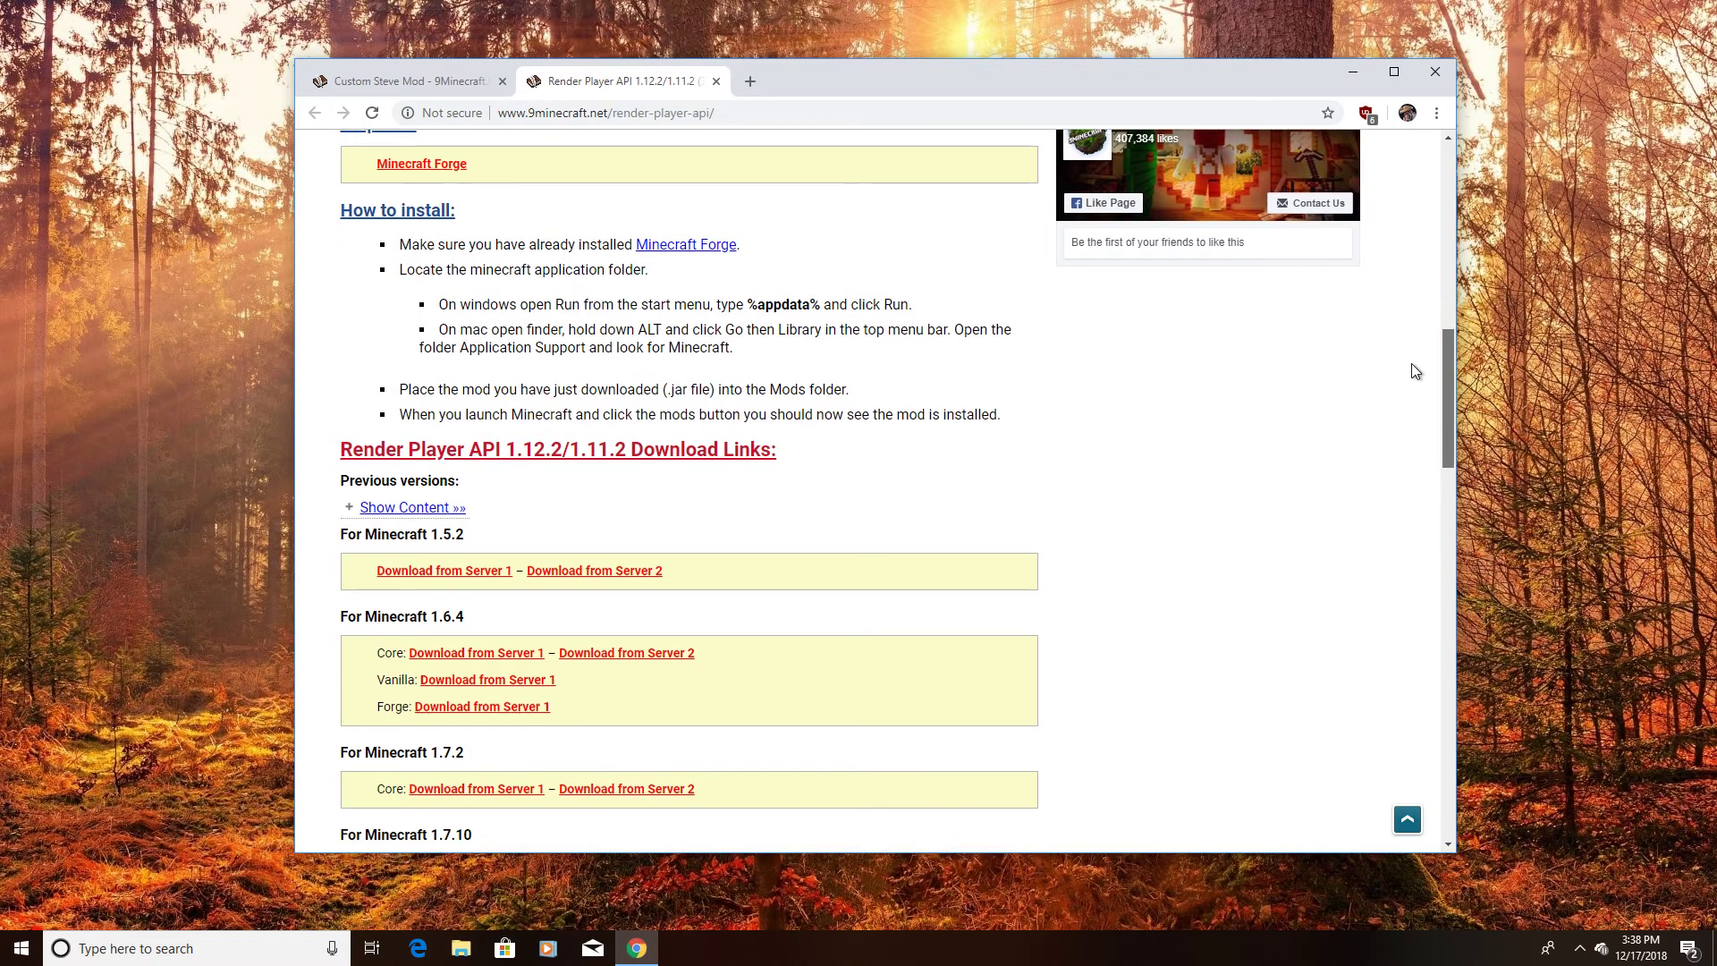
{"action": "scroll", "coordinate": [1409, 383], "scroll_direction": "down", "scroll_amount": 2}
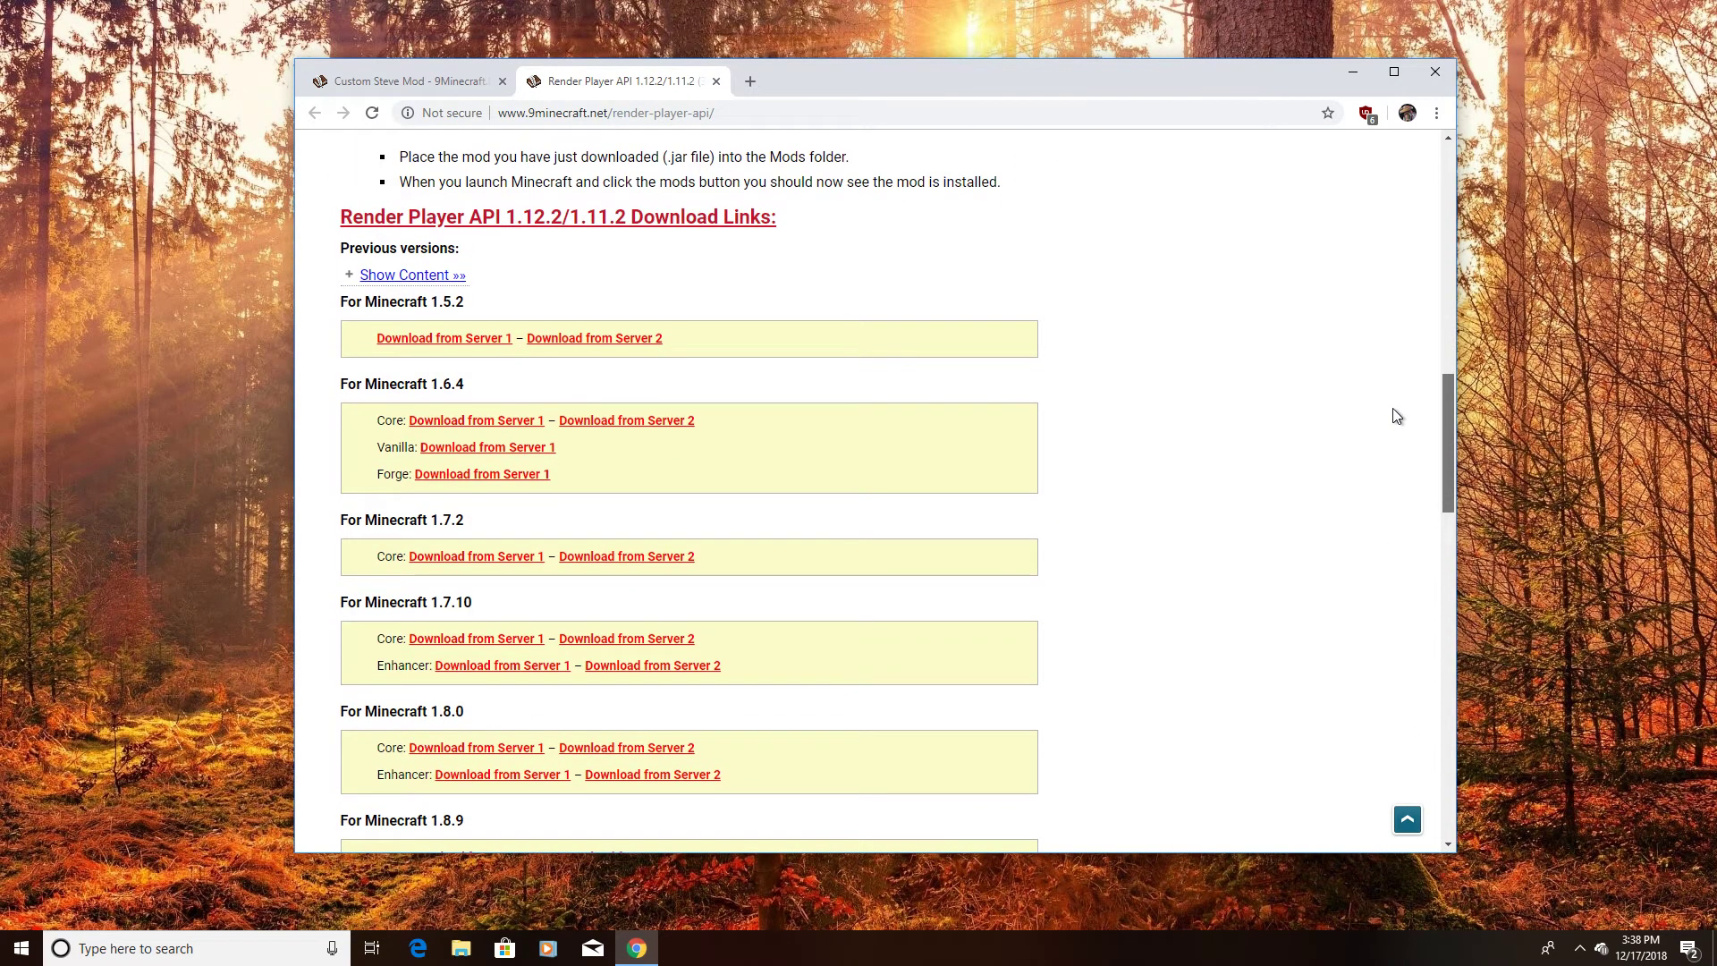
{"action": "scroll", "coordinate": [1386, 425], "scroll_direction": "down", "scroll_amount": 3}
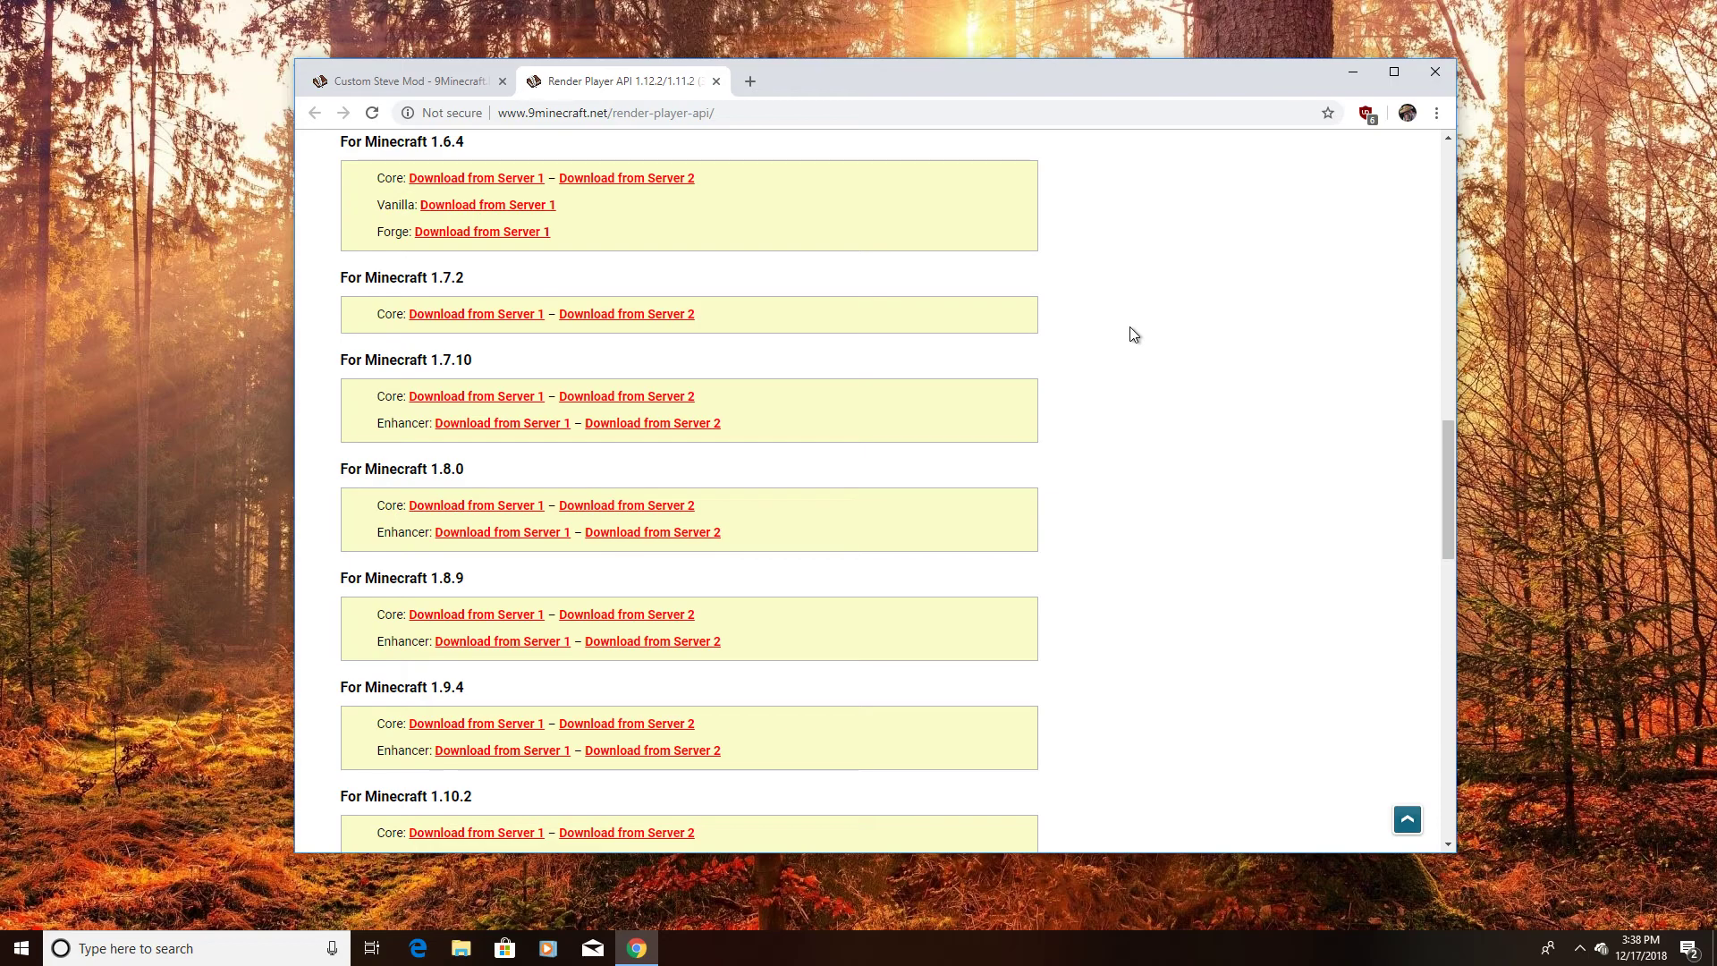
{"action": "left_click", "coordinate": [716, 80]}
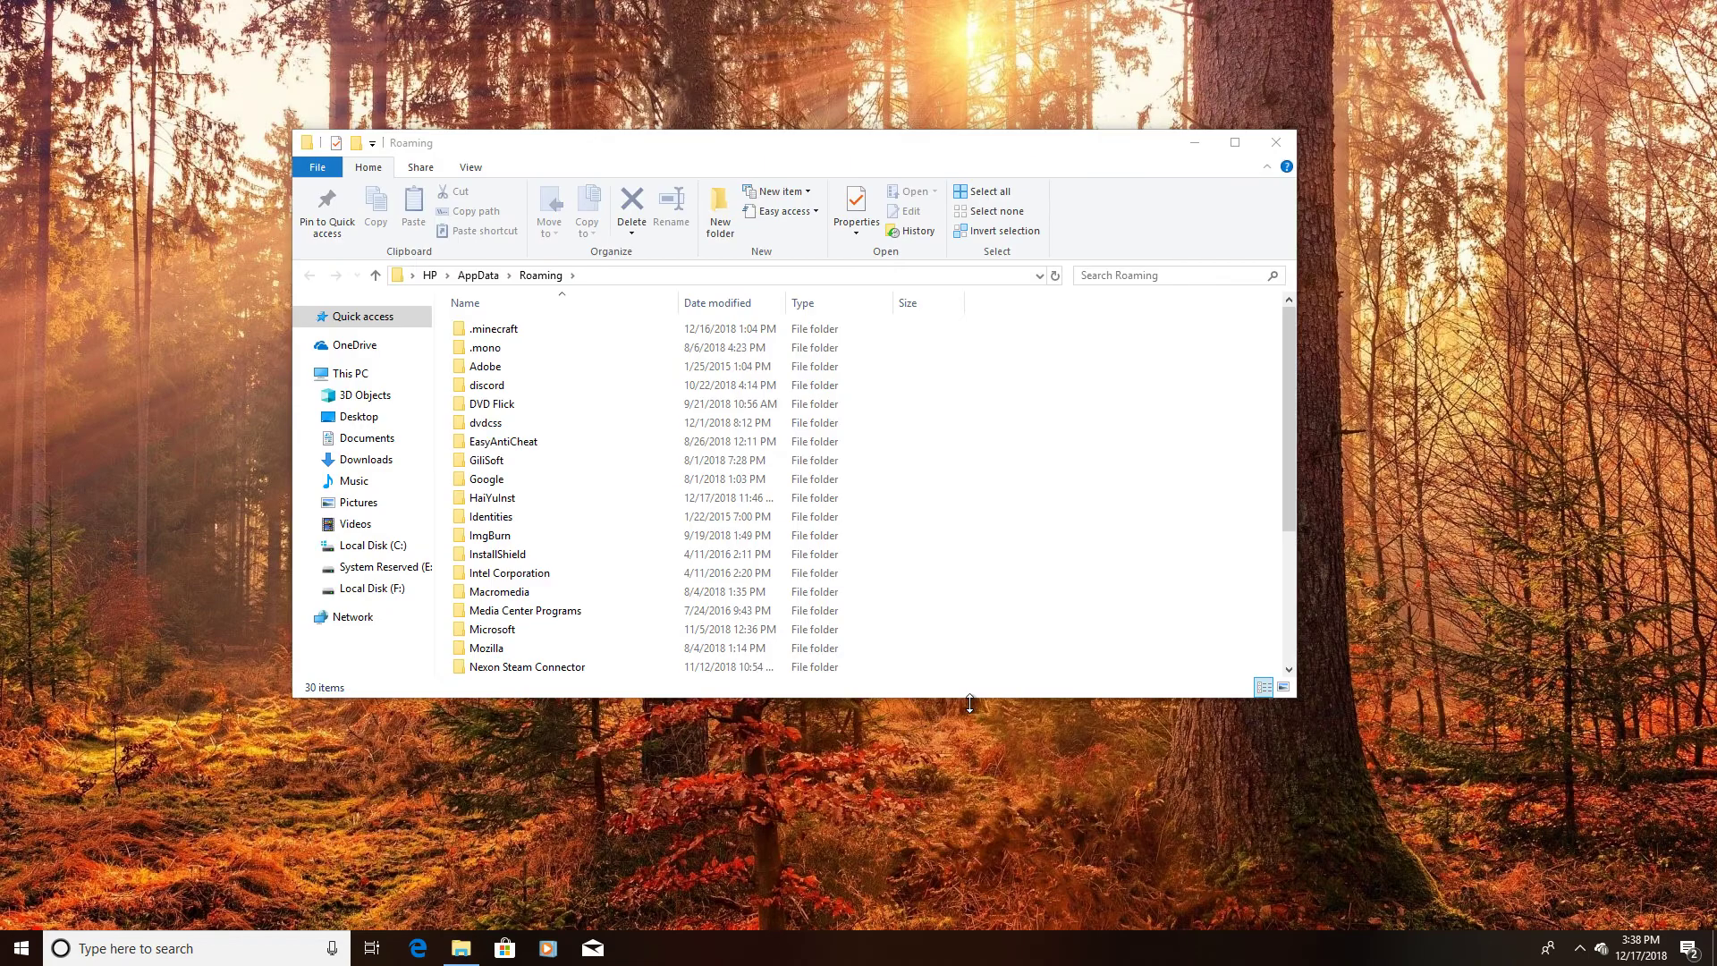
Open the CustomSteve folder inside the mods folder of .minecraft
{"action": "left_click", "coordinate": [532, 329]}
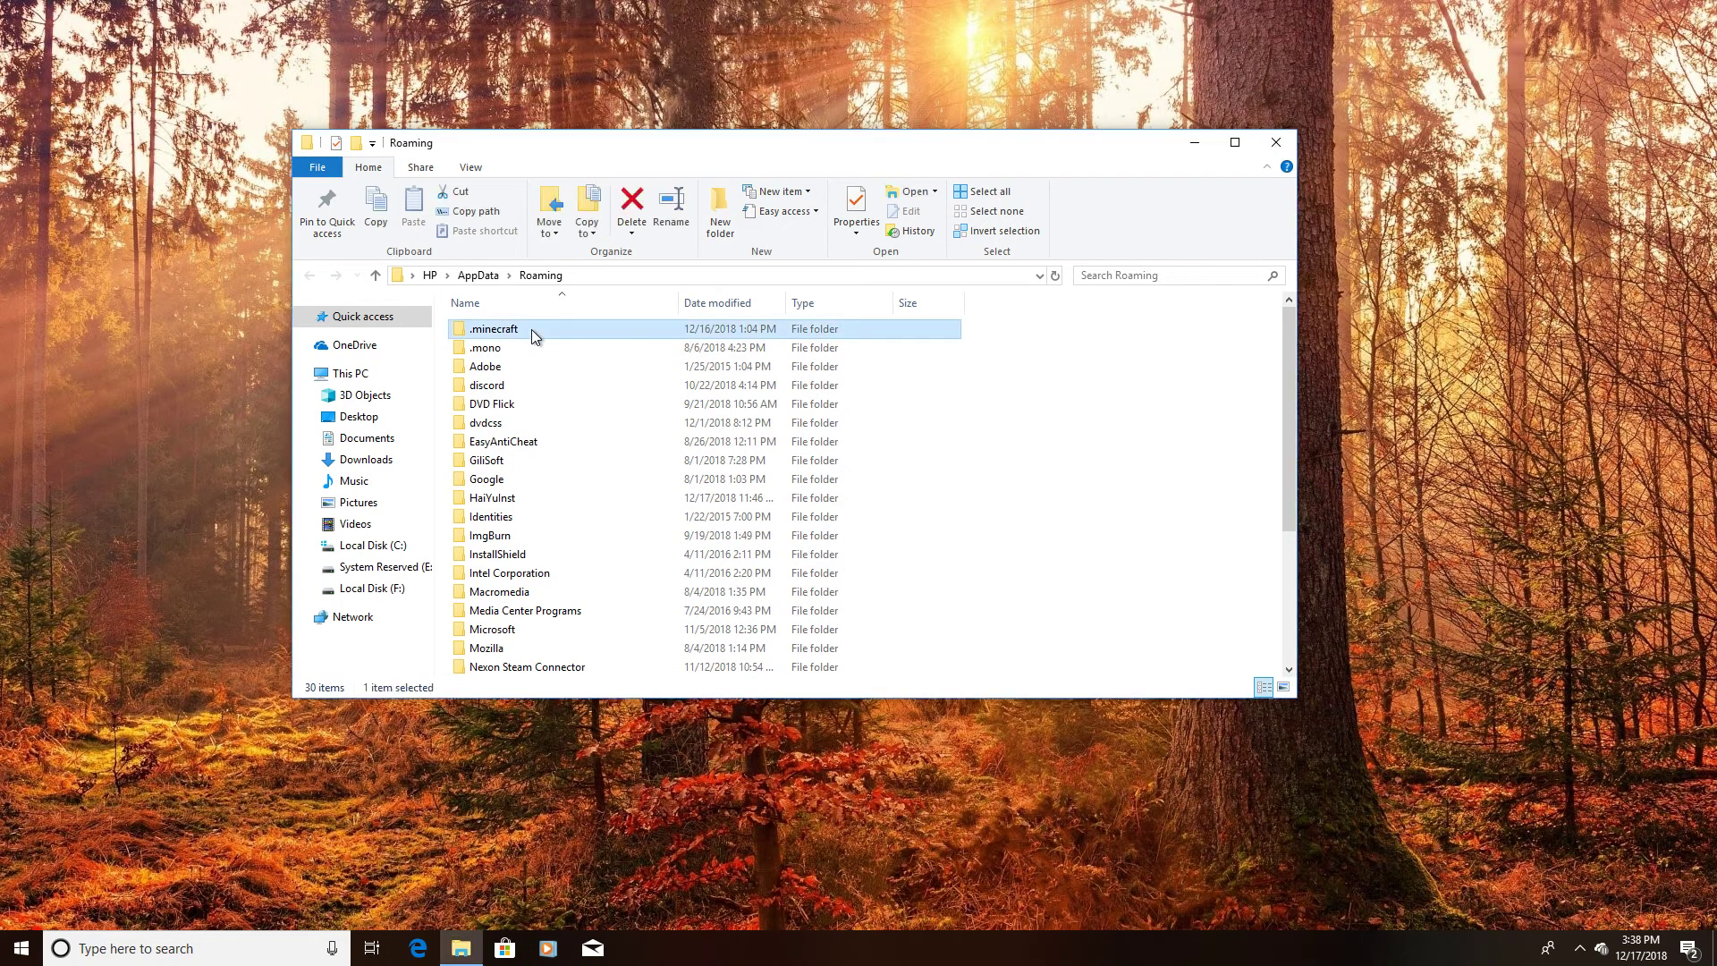
{"action": "double_click", "coordinate": [532, 329]}
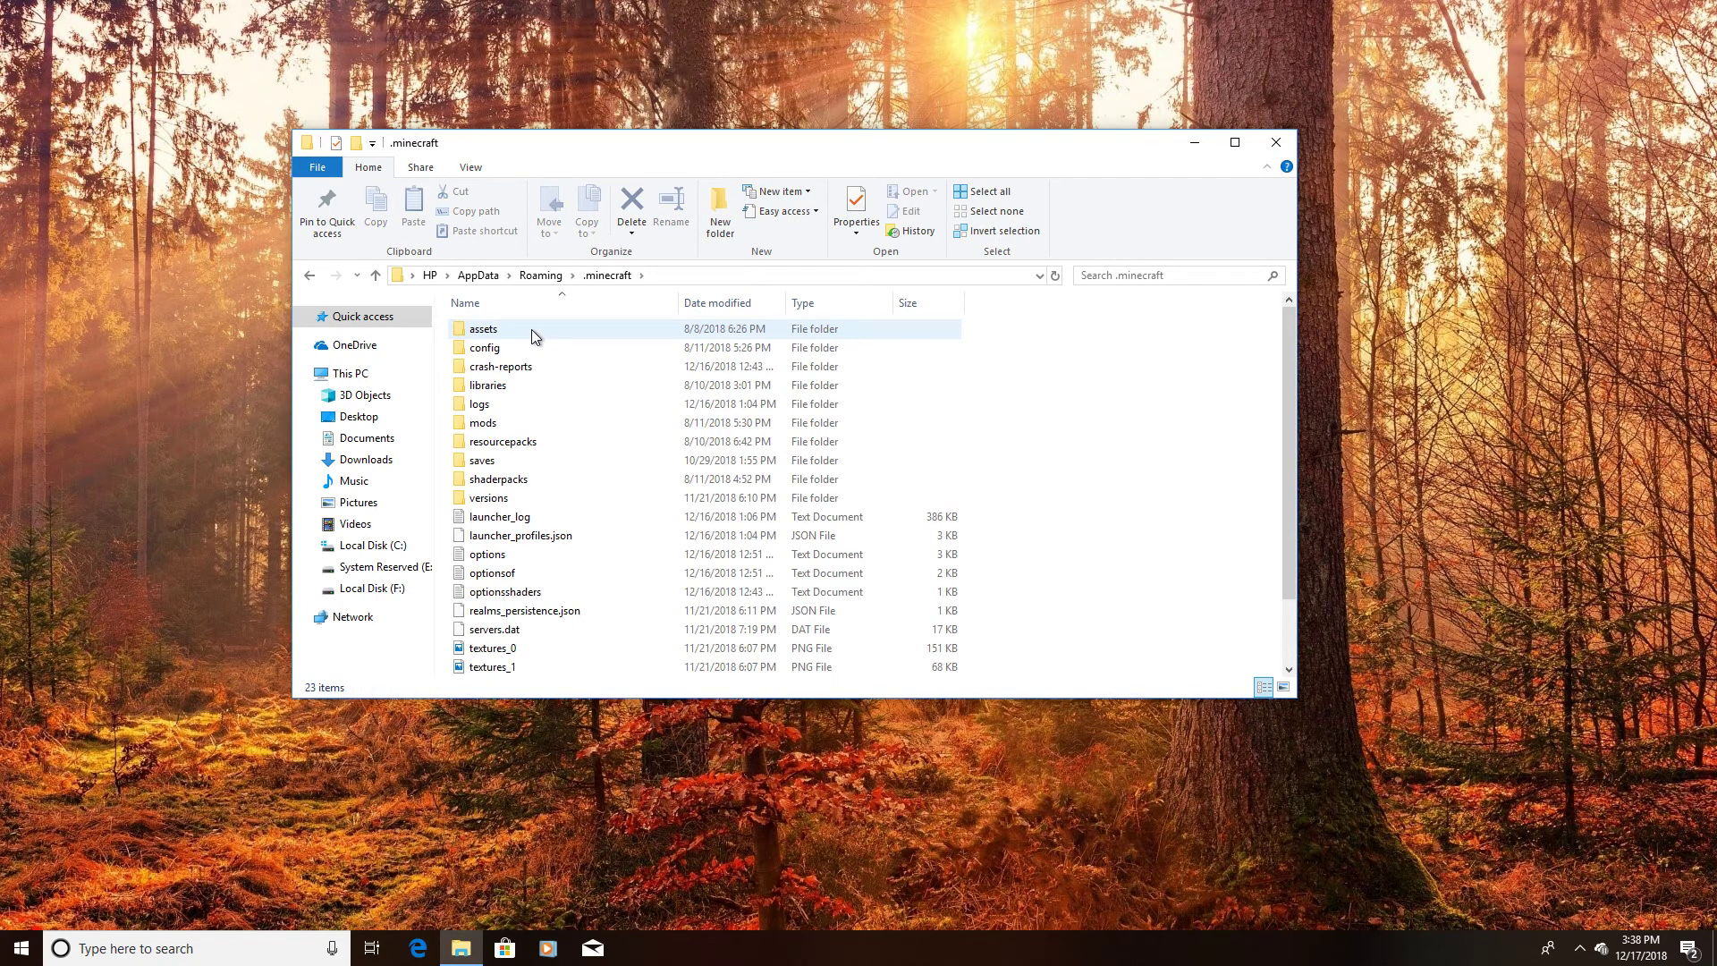
{"action": "double_click", "coordinate": [515, 422]}
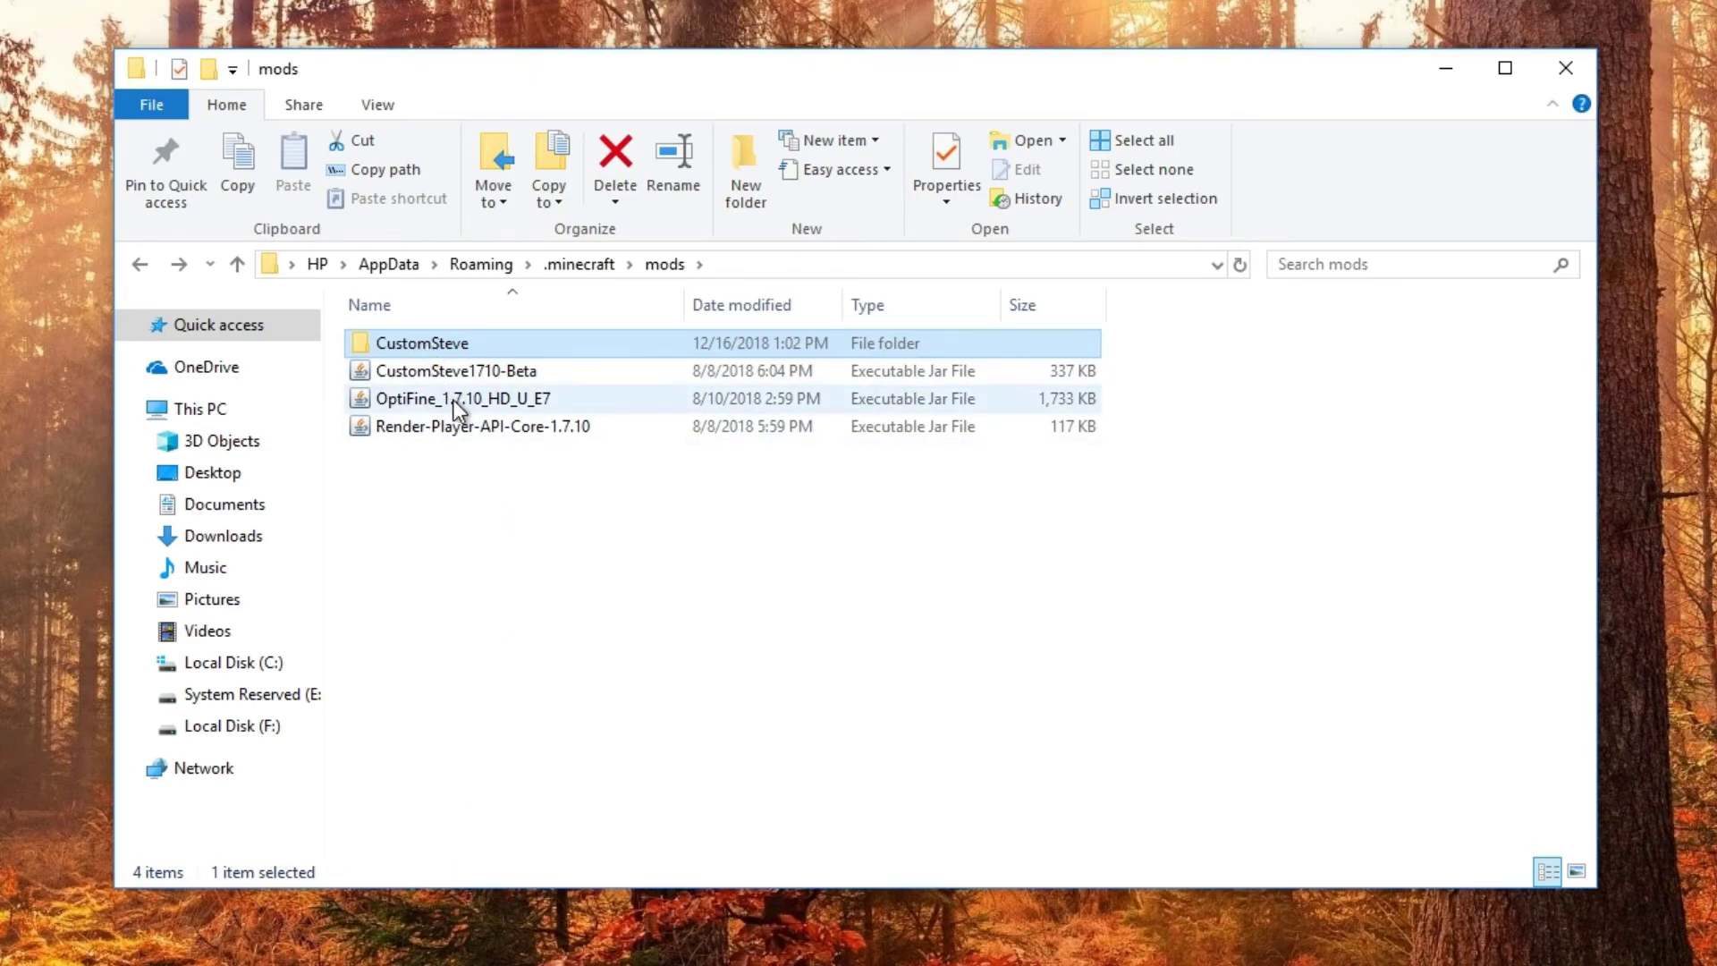
{"action": "double_click", "coordinate": [464, 342]}
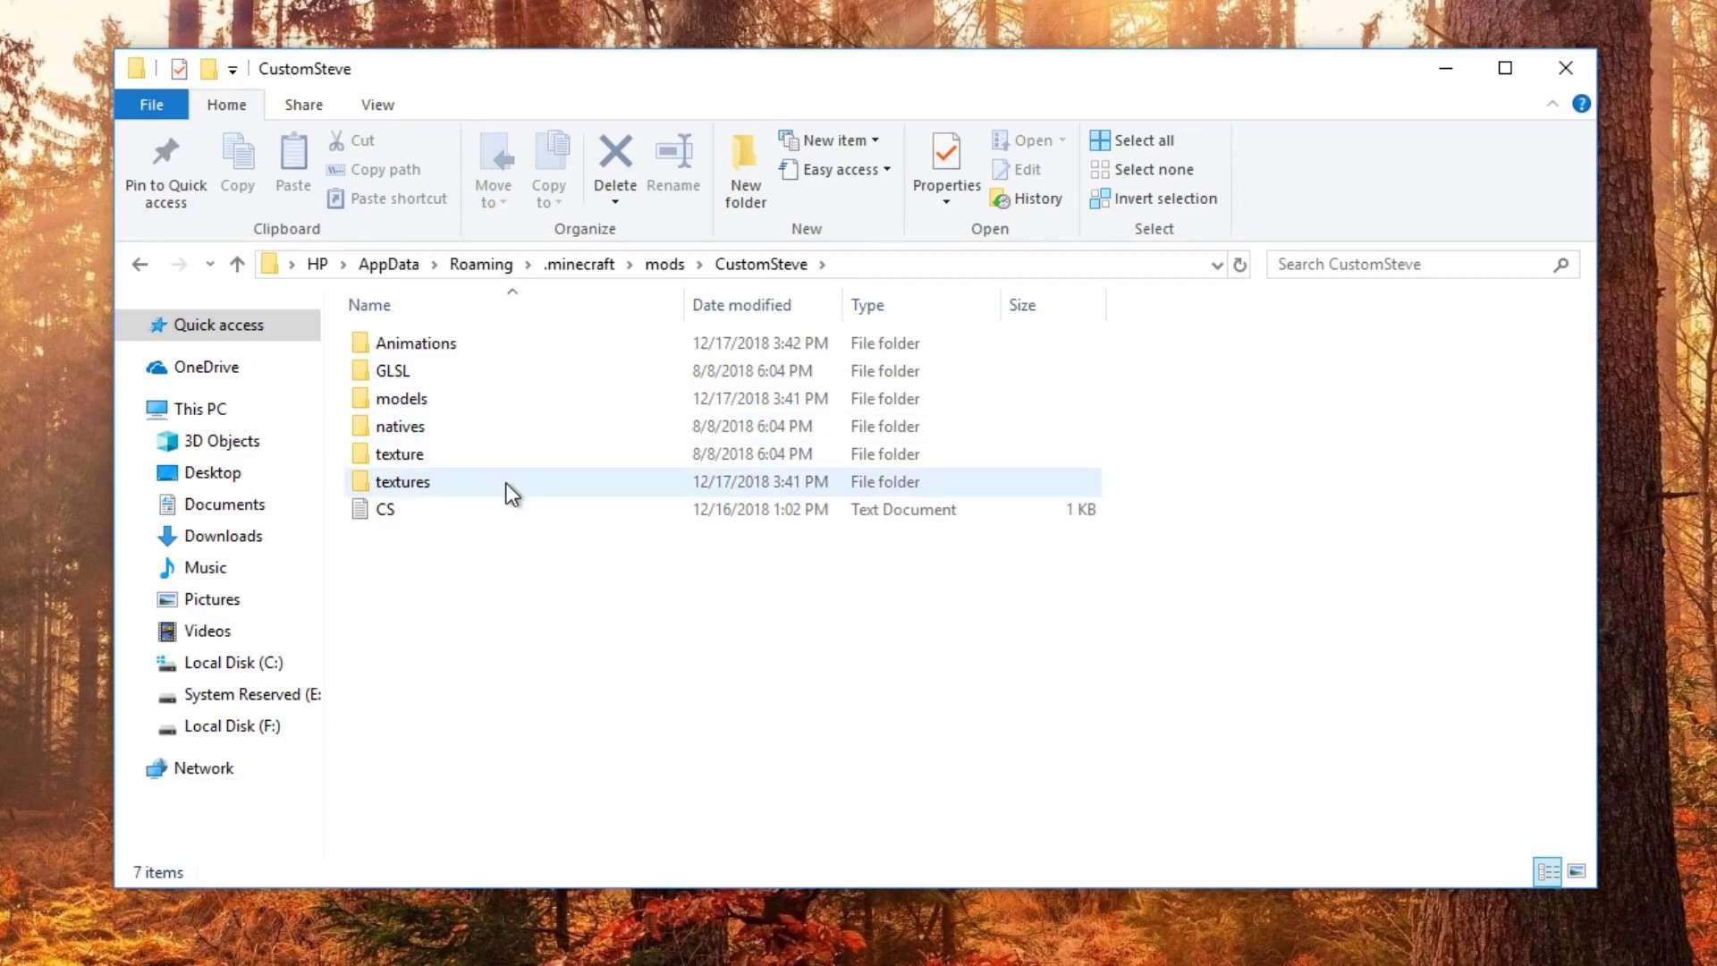
{"action": "mouse_move", "coordinate": [810, 67]}
{"action": "left_mouse_down"}
{"action": "mouse_move", "coordinate": [798, 31]}
{"action": "mouse_move", "coordinate": [798, 189]}
{"action": "mouse_move", "coordinate": [818, 95]}
{"action": "left_mouse_up"}
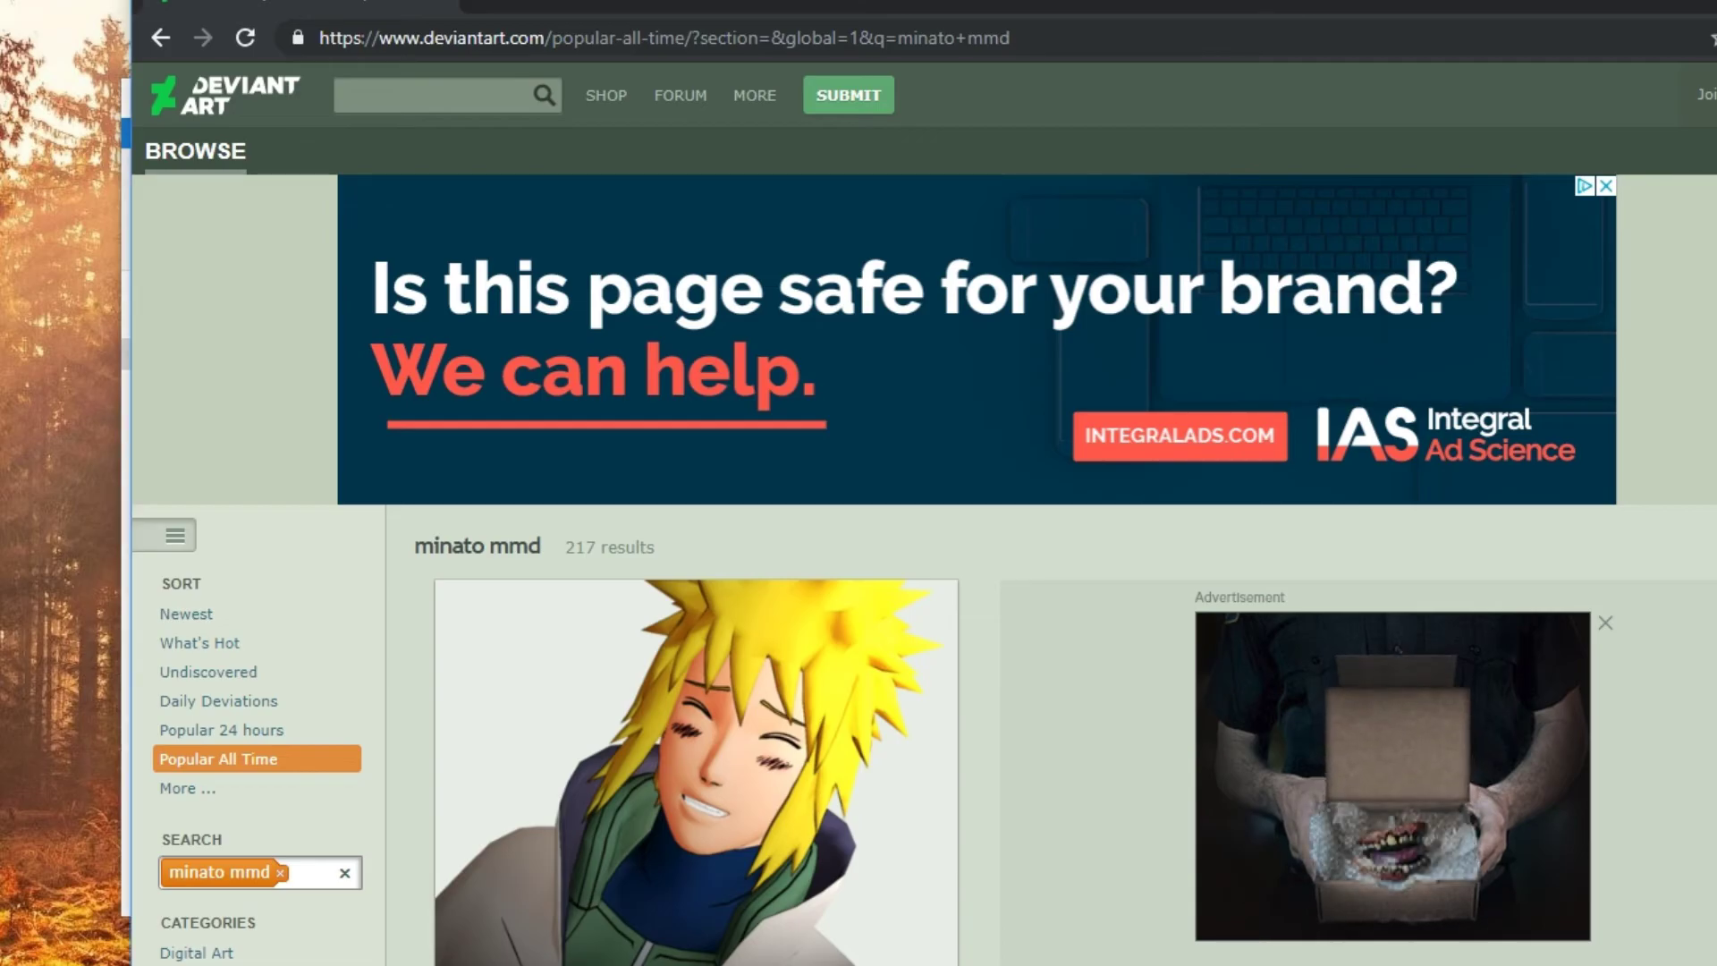
Look through the DeviantArt results for "minato mmd" to find a character model
{"action": "scroll", "coordinate": [924, 537], "scroll_direction": "down", "scroll_amount": 3}
{"action": "scroll", "coordinate": [1073, 537], "scroll_direction": "down", "scroll_amount": 15}
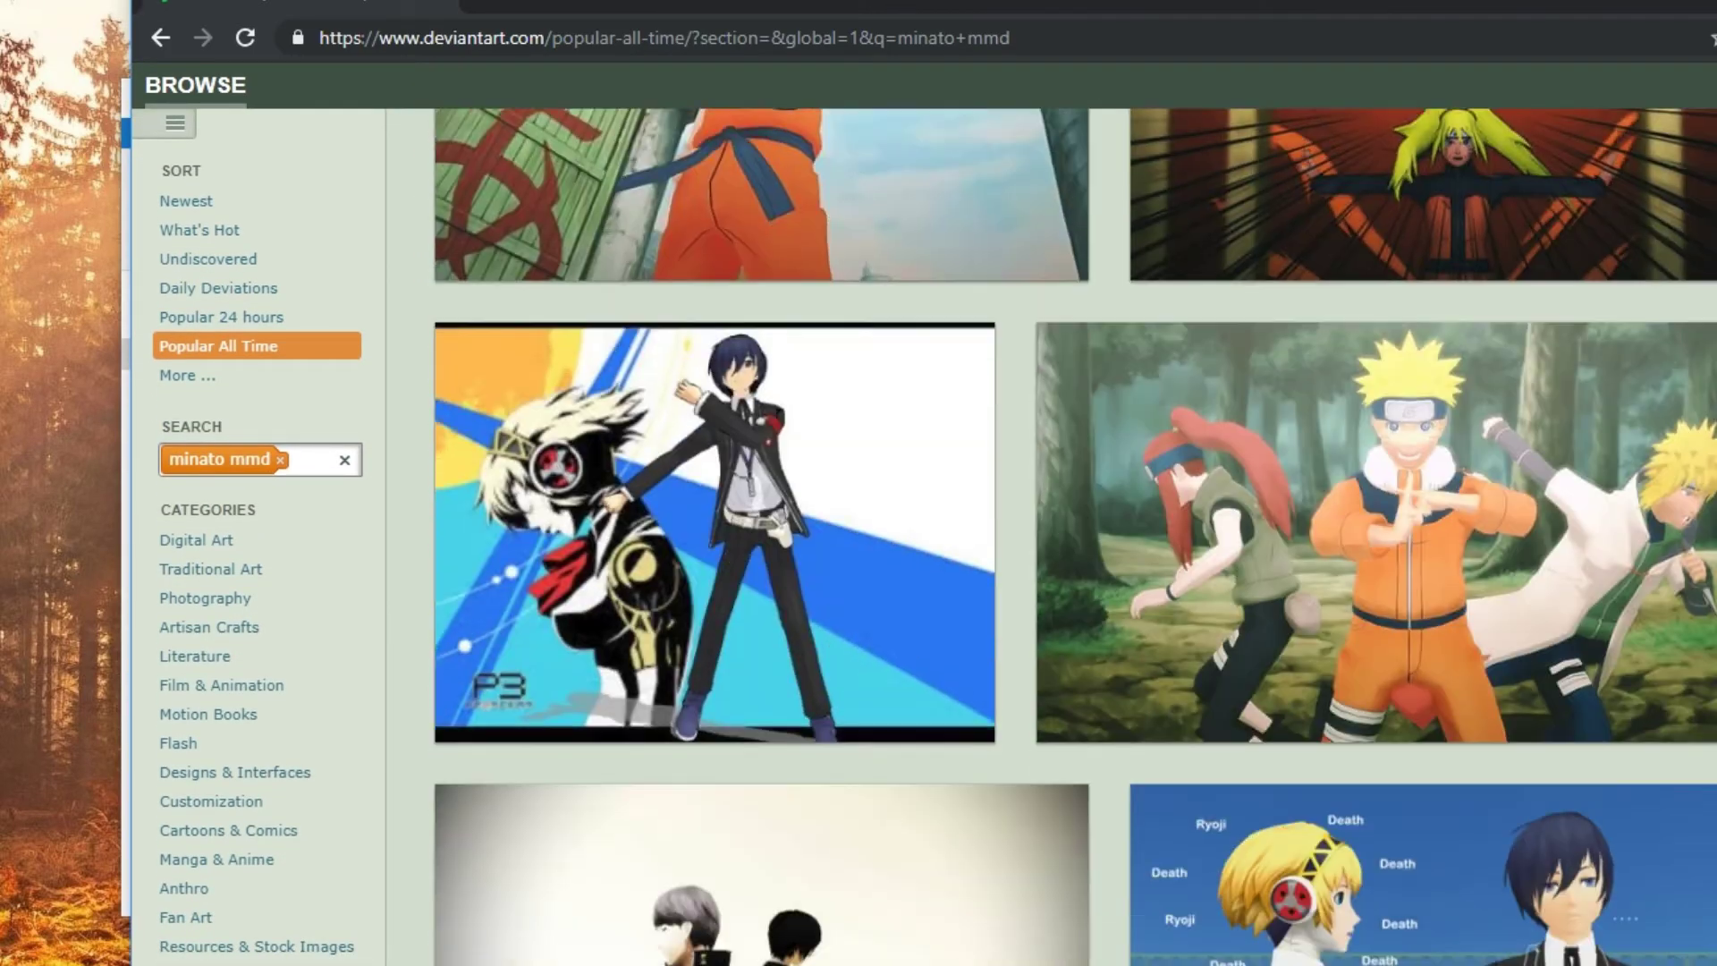
{"action": "scroll", "coordinate": [1070, 562], "scroll_direction": "up", "scroll_amount": 20}
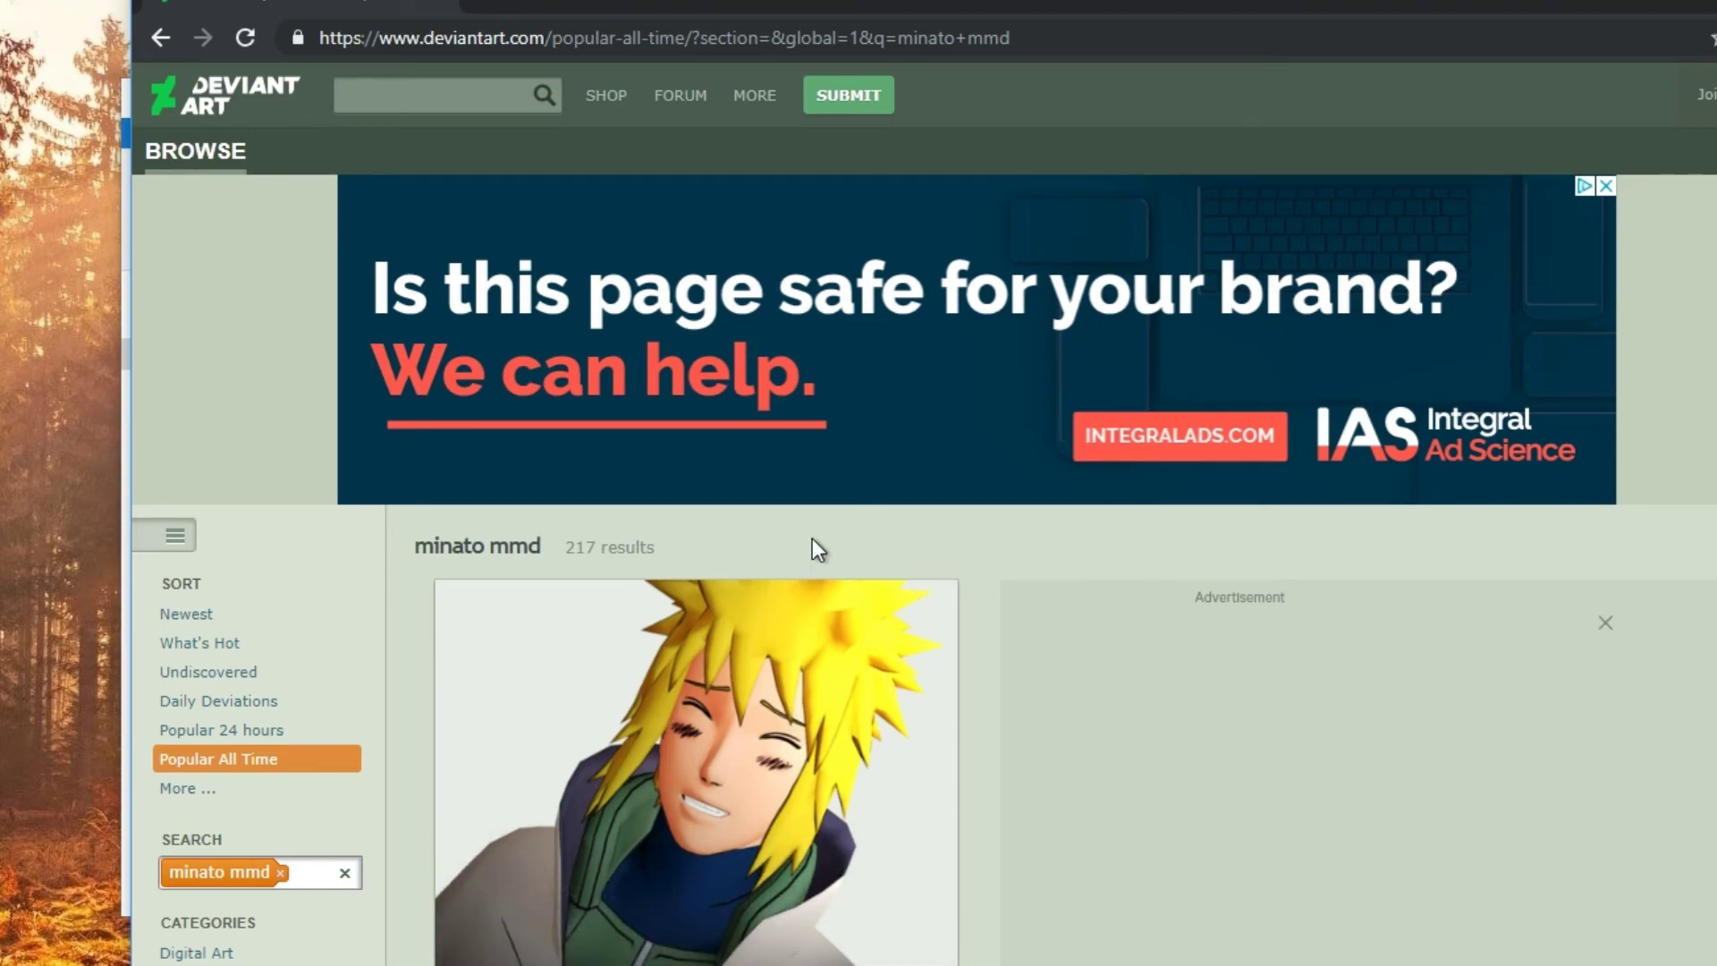
{"action": "left_click", "coordinate": [812, 595]}
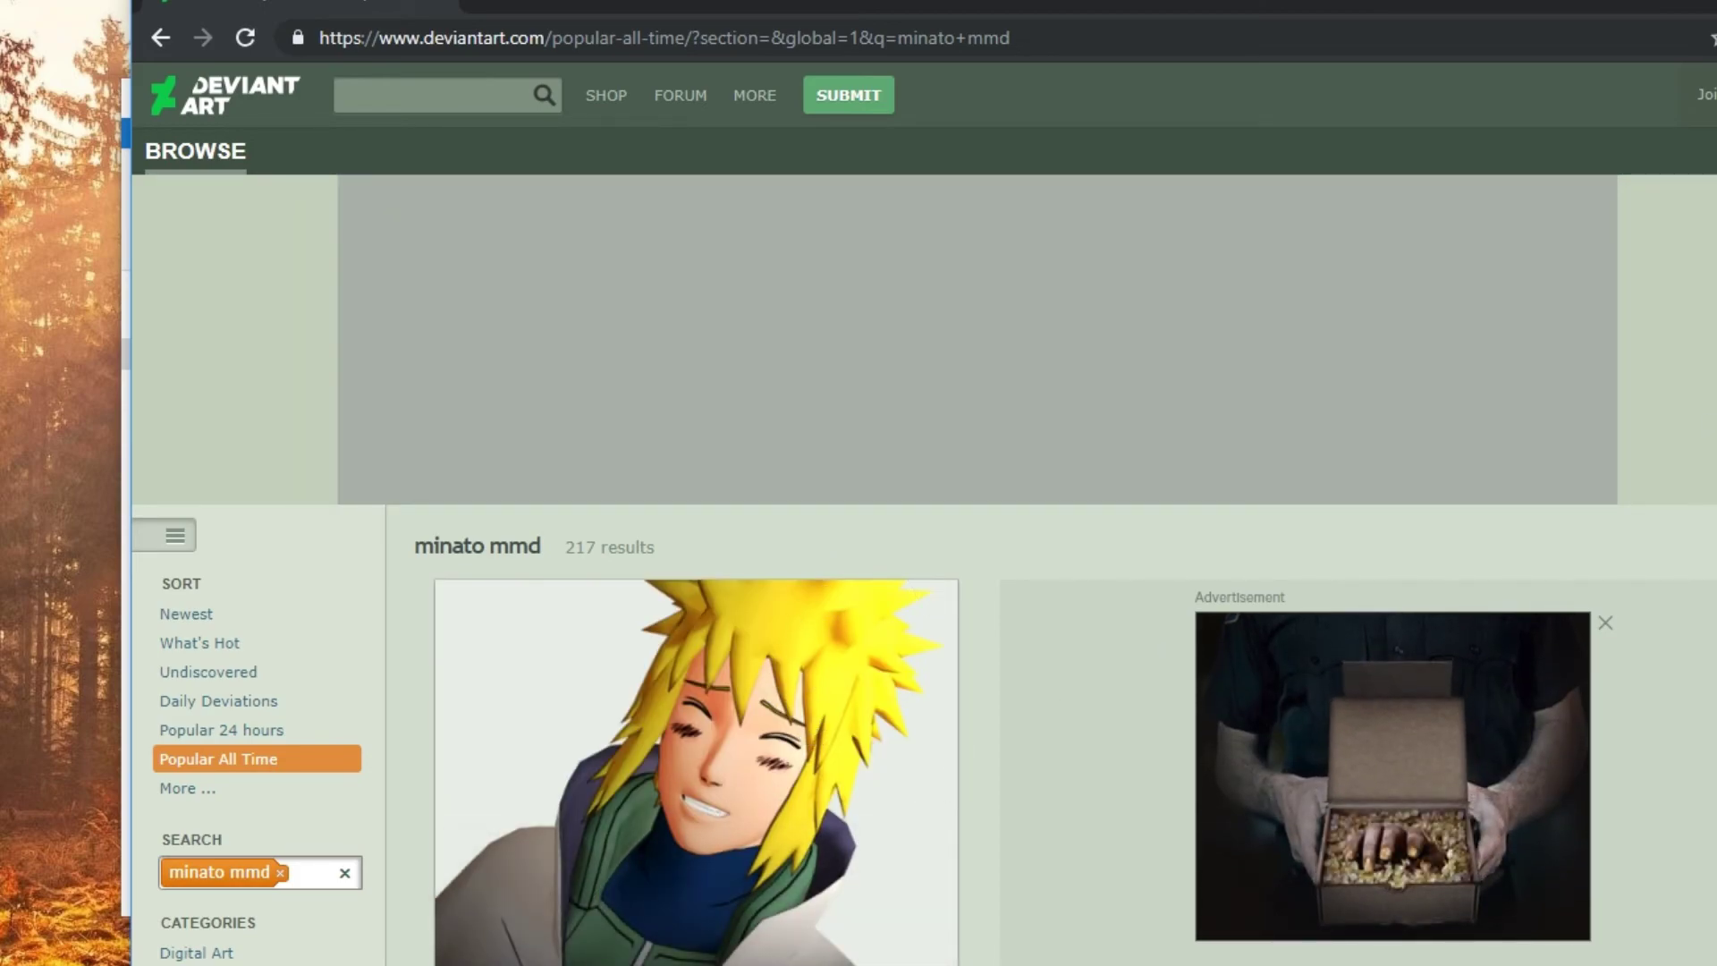
{"action": "scroll", "coordinate": [924, 626], "scroll_direction": "down", "scroll_amount": 2}
{"action": "scroll", "coordinate": [924, 626], "scroll_direction": "up", "scroll_amount": 2}
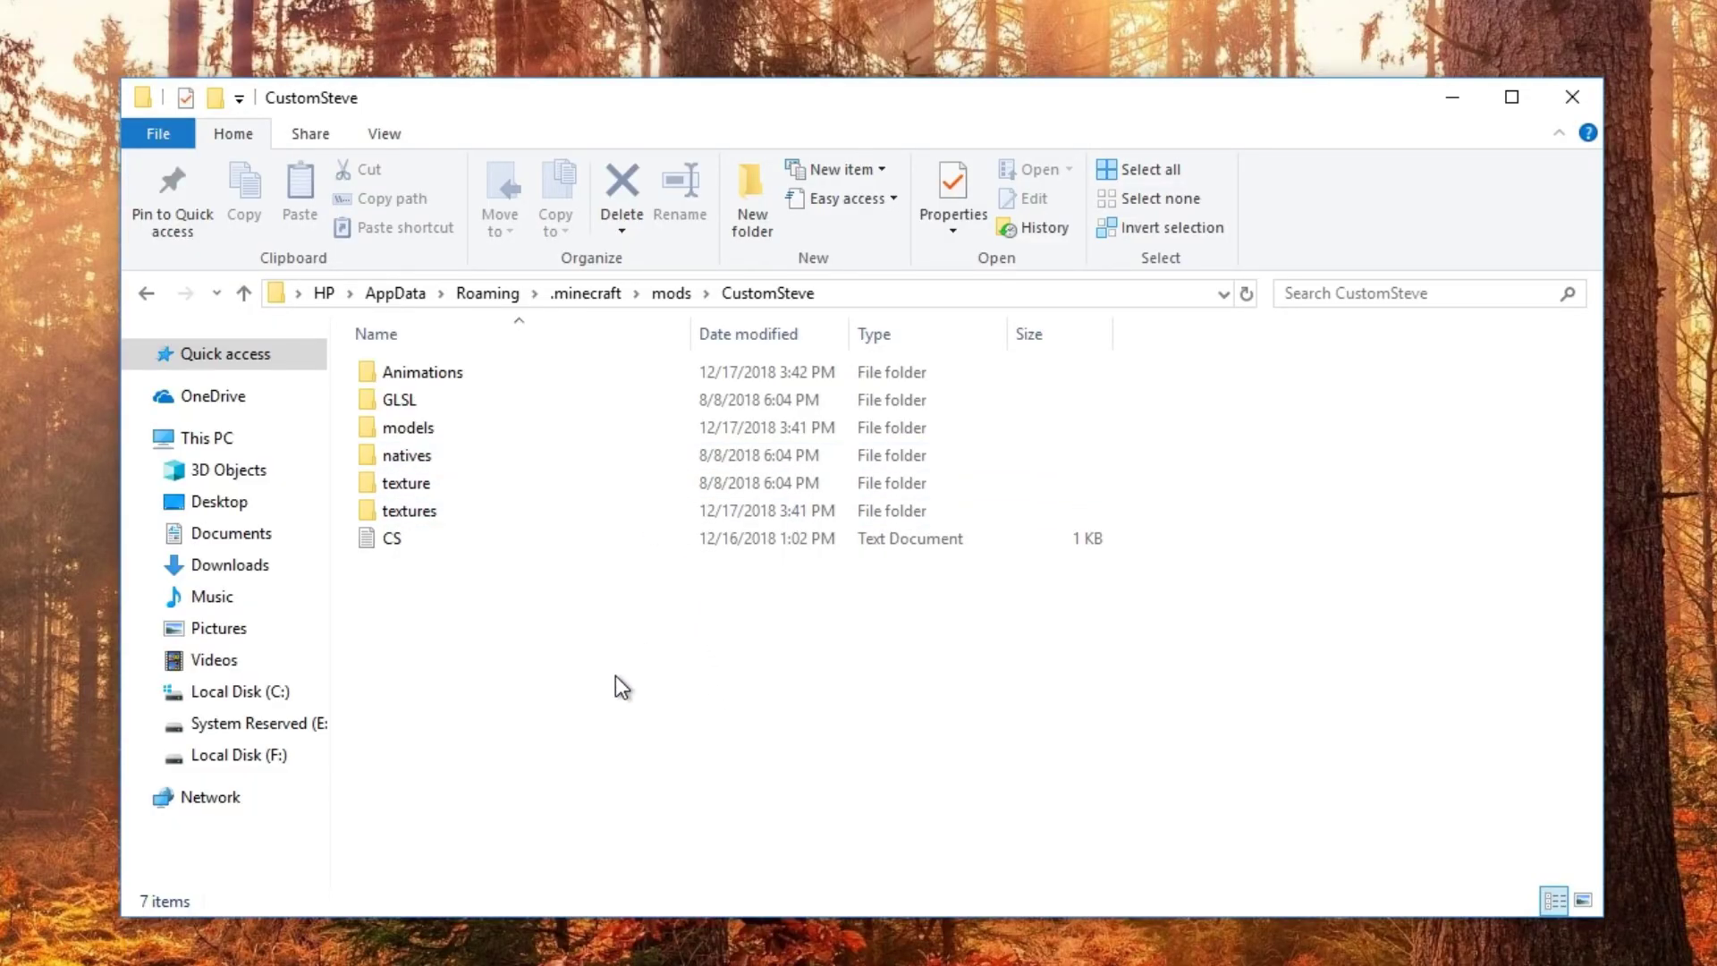
Create a folder named Min inside CustomSteve's textures folder
{"action": "double_click", "coordinate": [464, 523]}
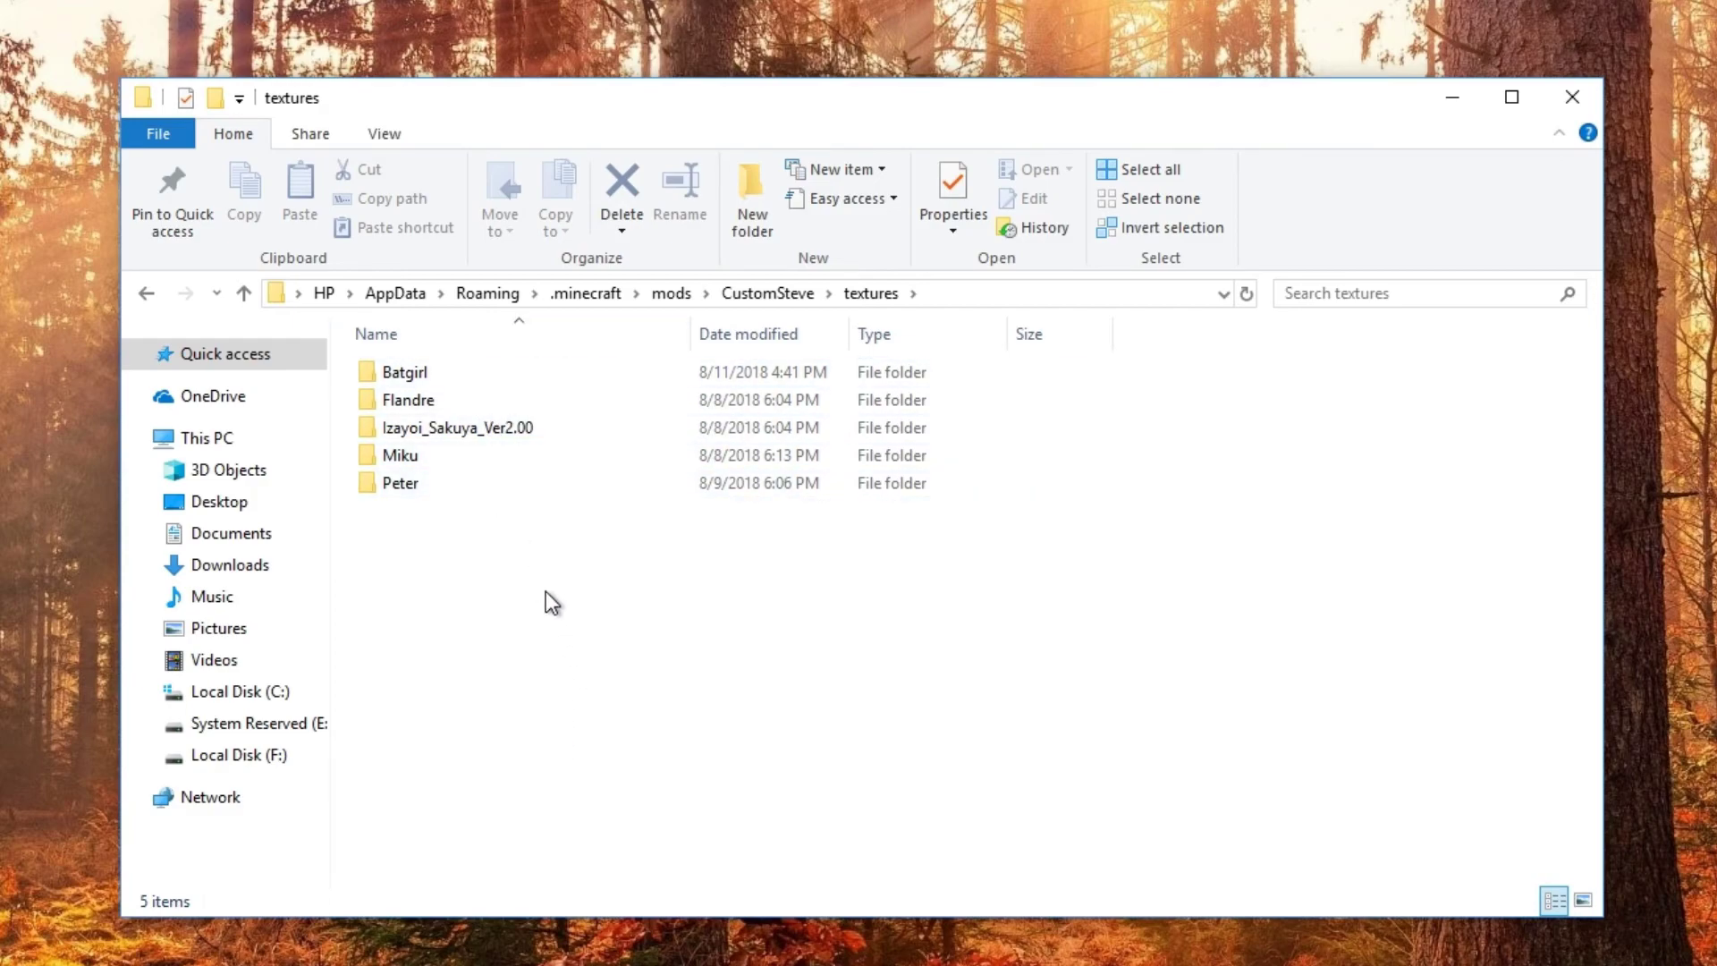
{"action": "right_click", "coordinate": [436, 559]}
{"action": "mouse_move", "coordinate": [659, 584]}
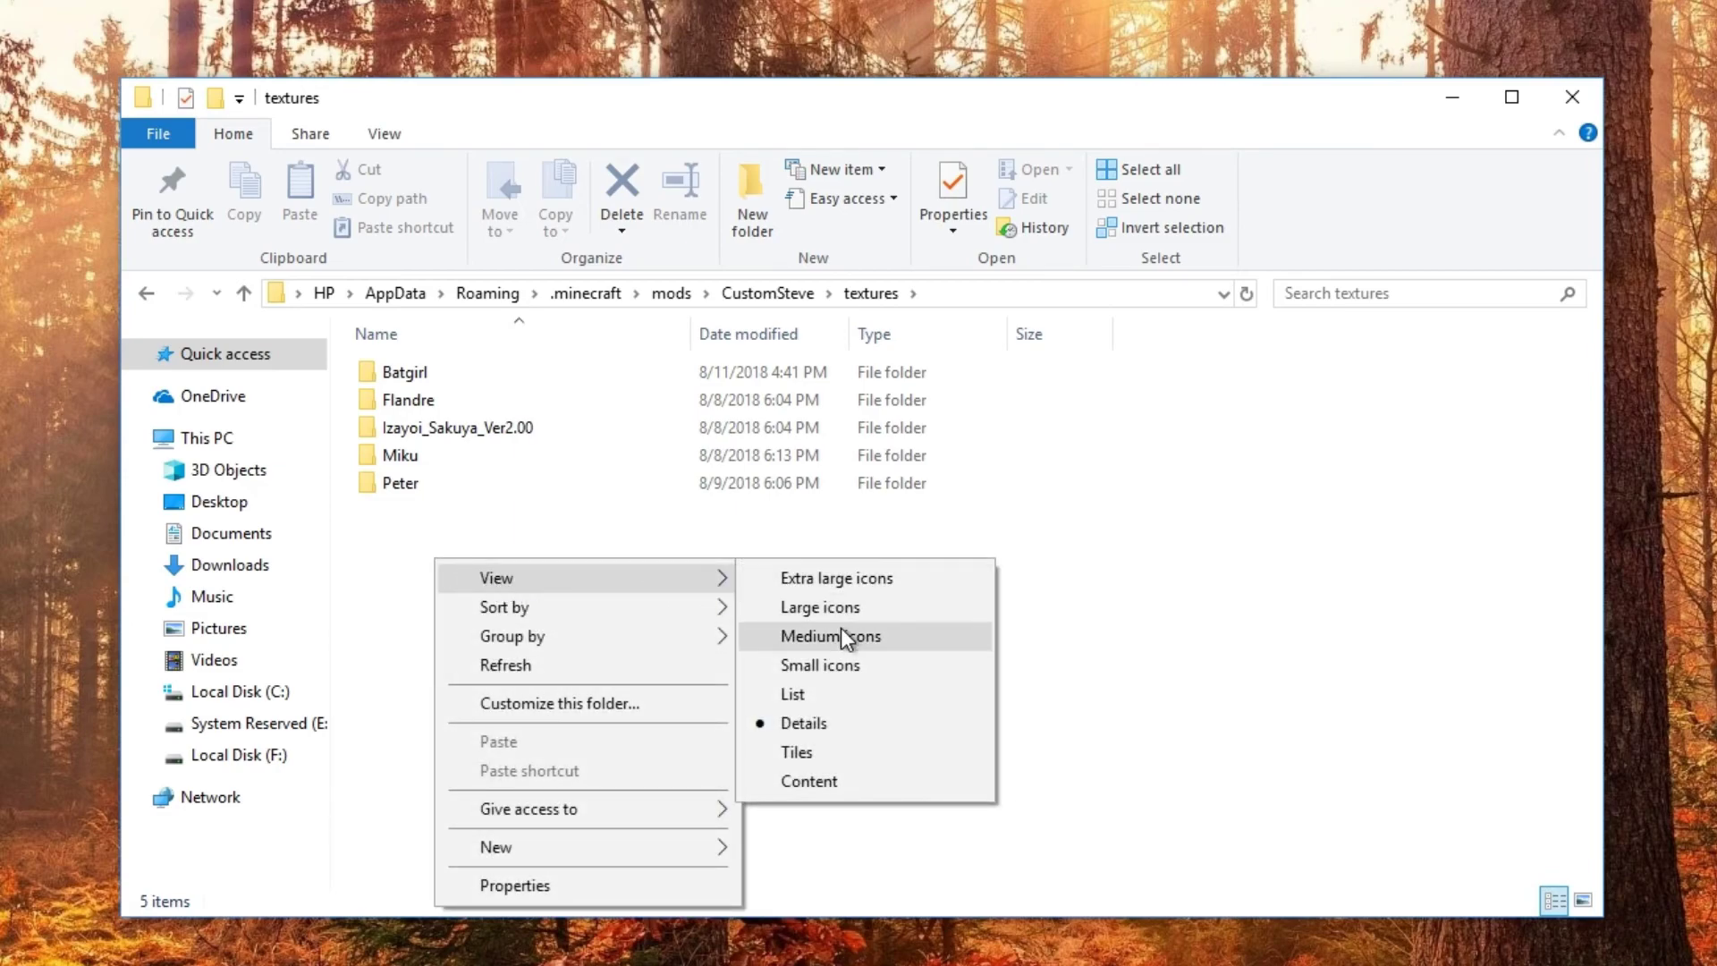
{"action": "left_click", "coordinate": [696, 529]}
{"action": "right_click", "coordinate": [551, 543]}
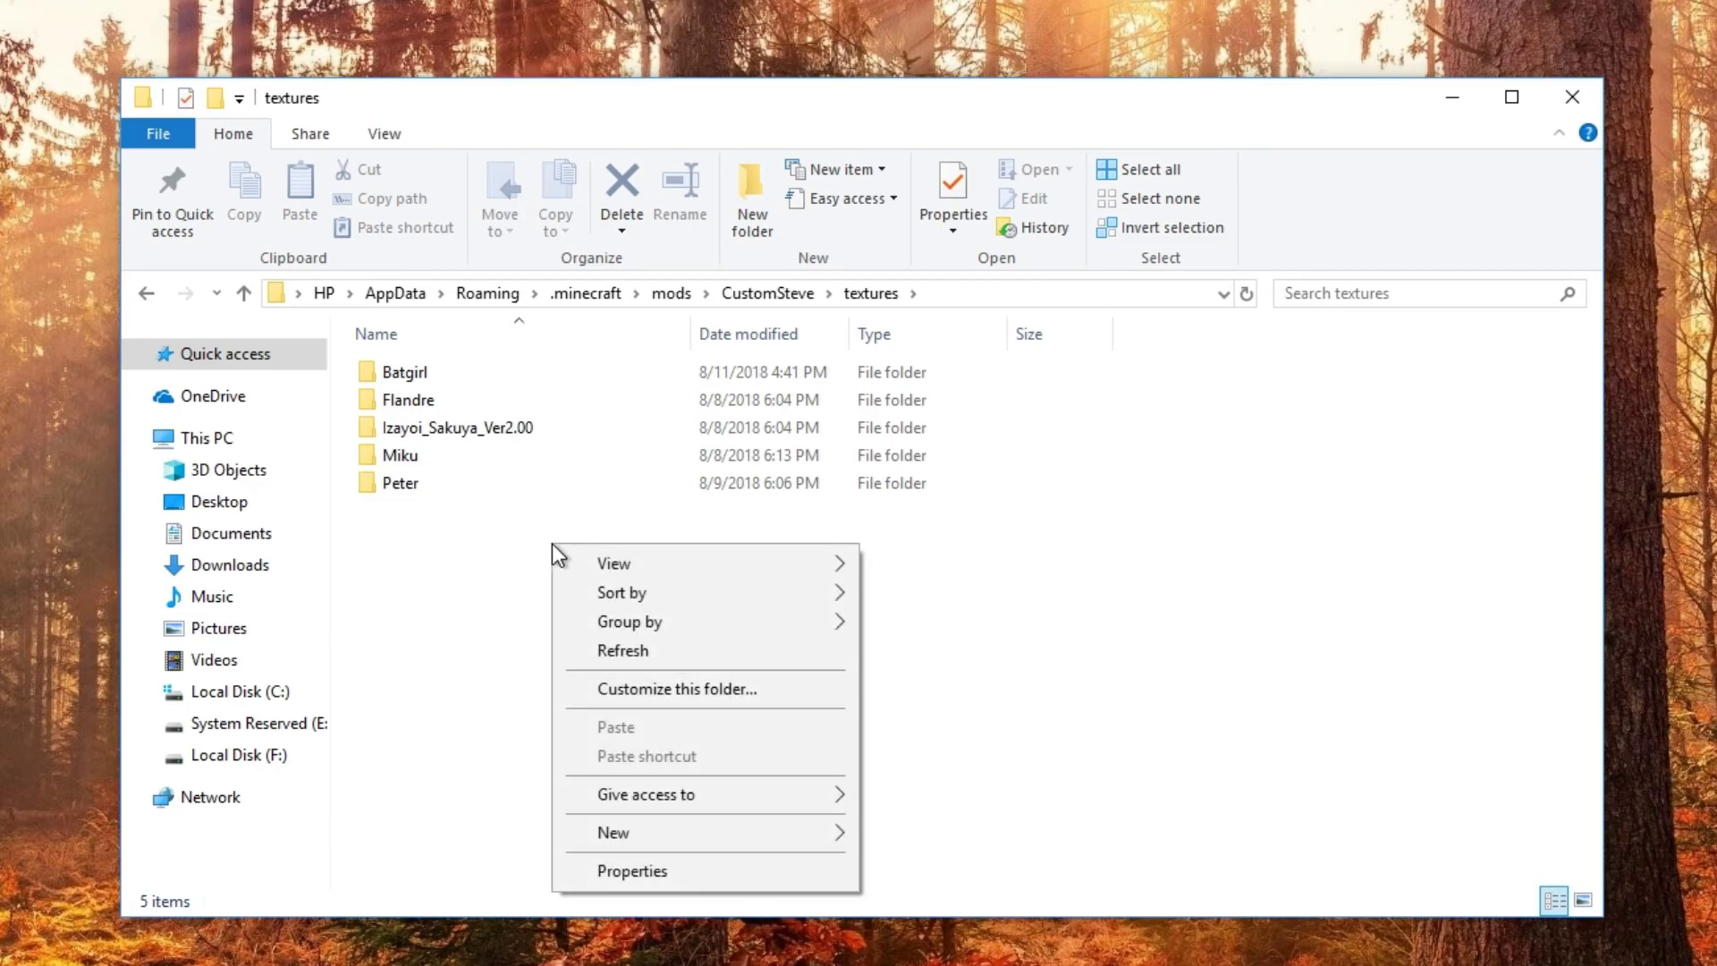
{"action": "mouse_move", "coordinate": [686, 837]}
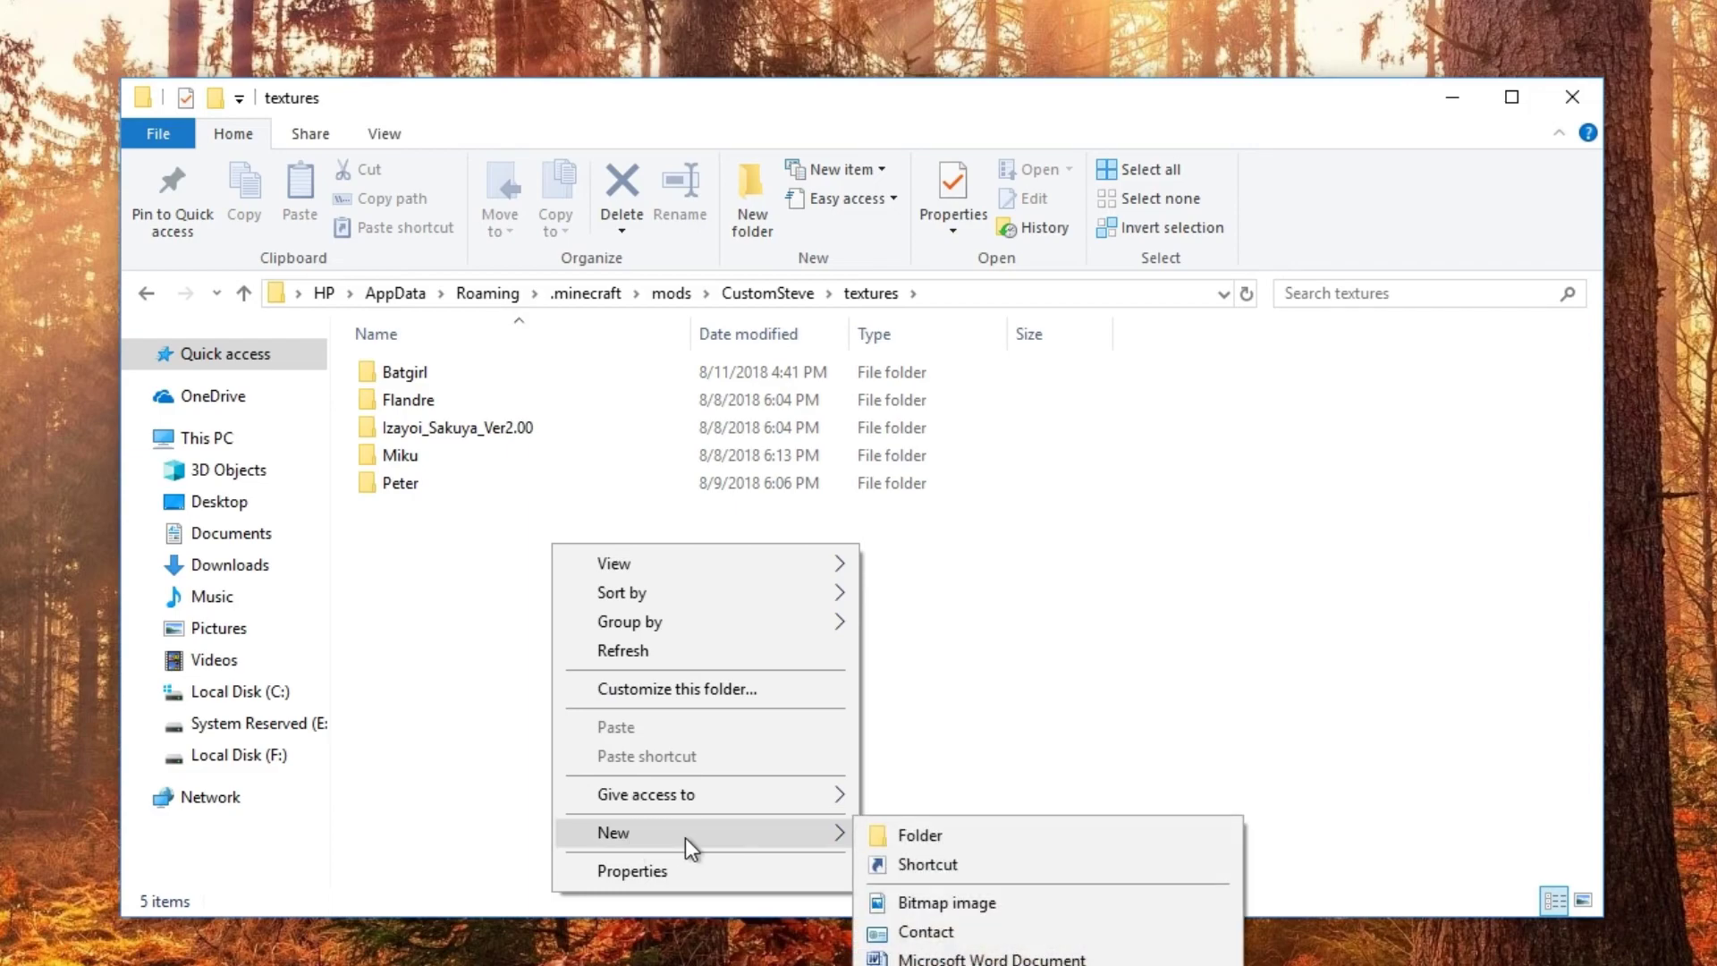
{"action": "left_click", "coordinate": [920, 839]}
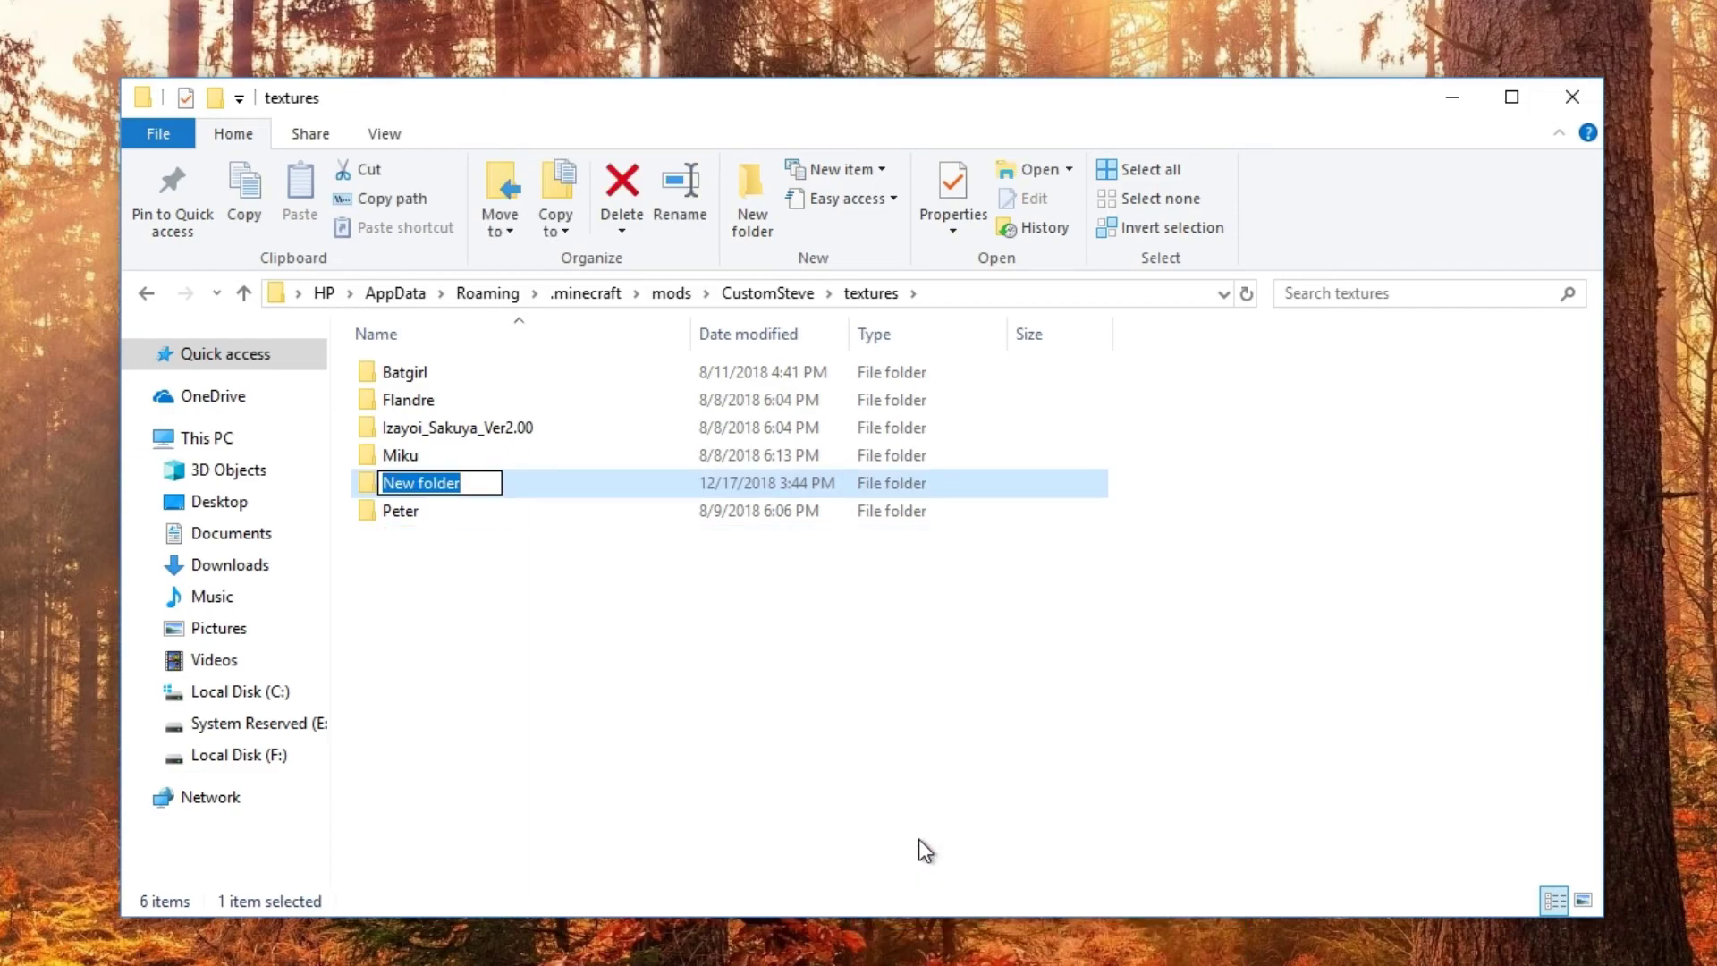
{"action": "key", "text": "BackSpace"}
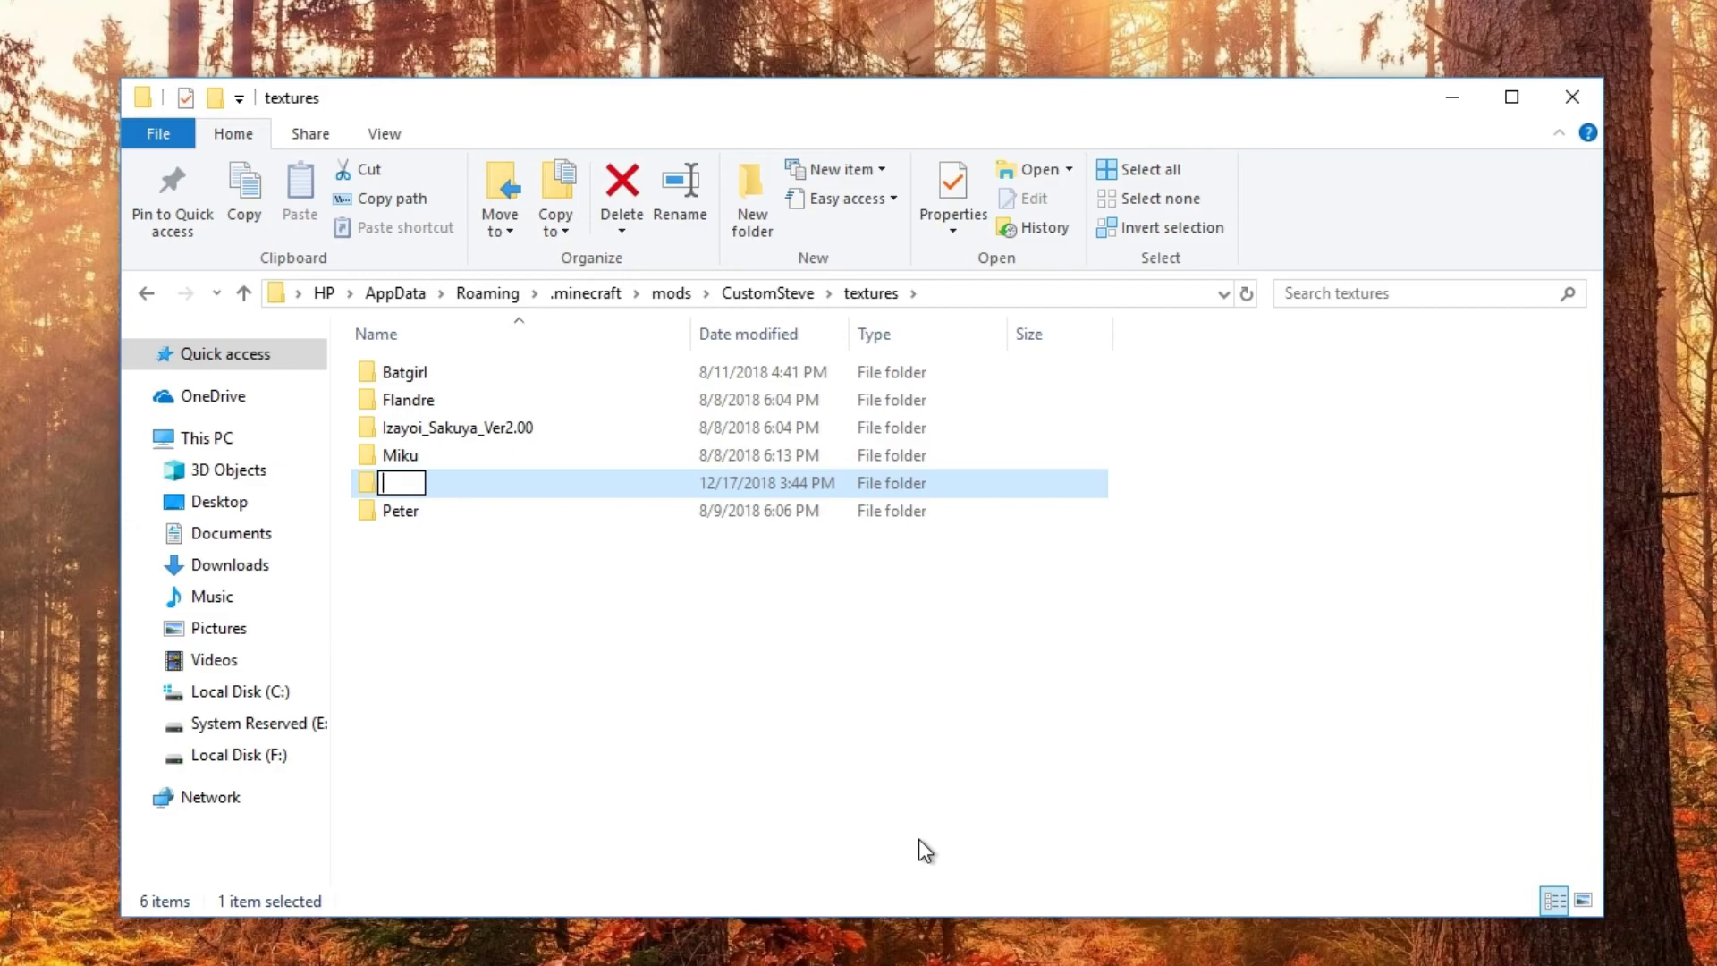
{"action": "type", "text": "Min"}
{"action": "key", "text": "Return"}
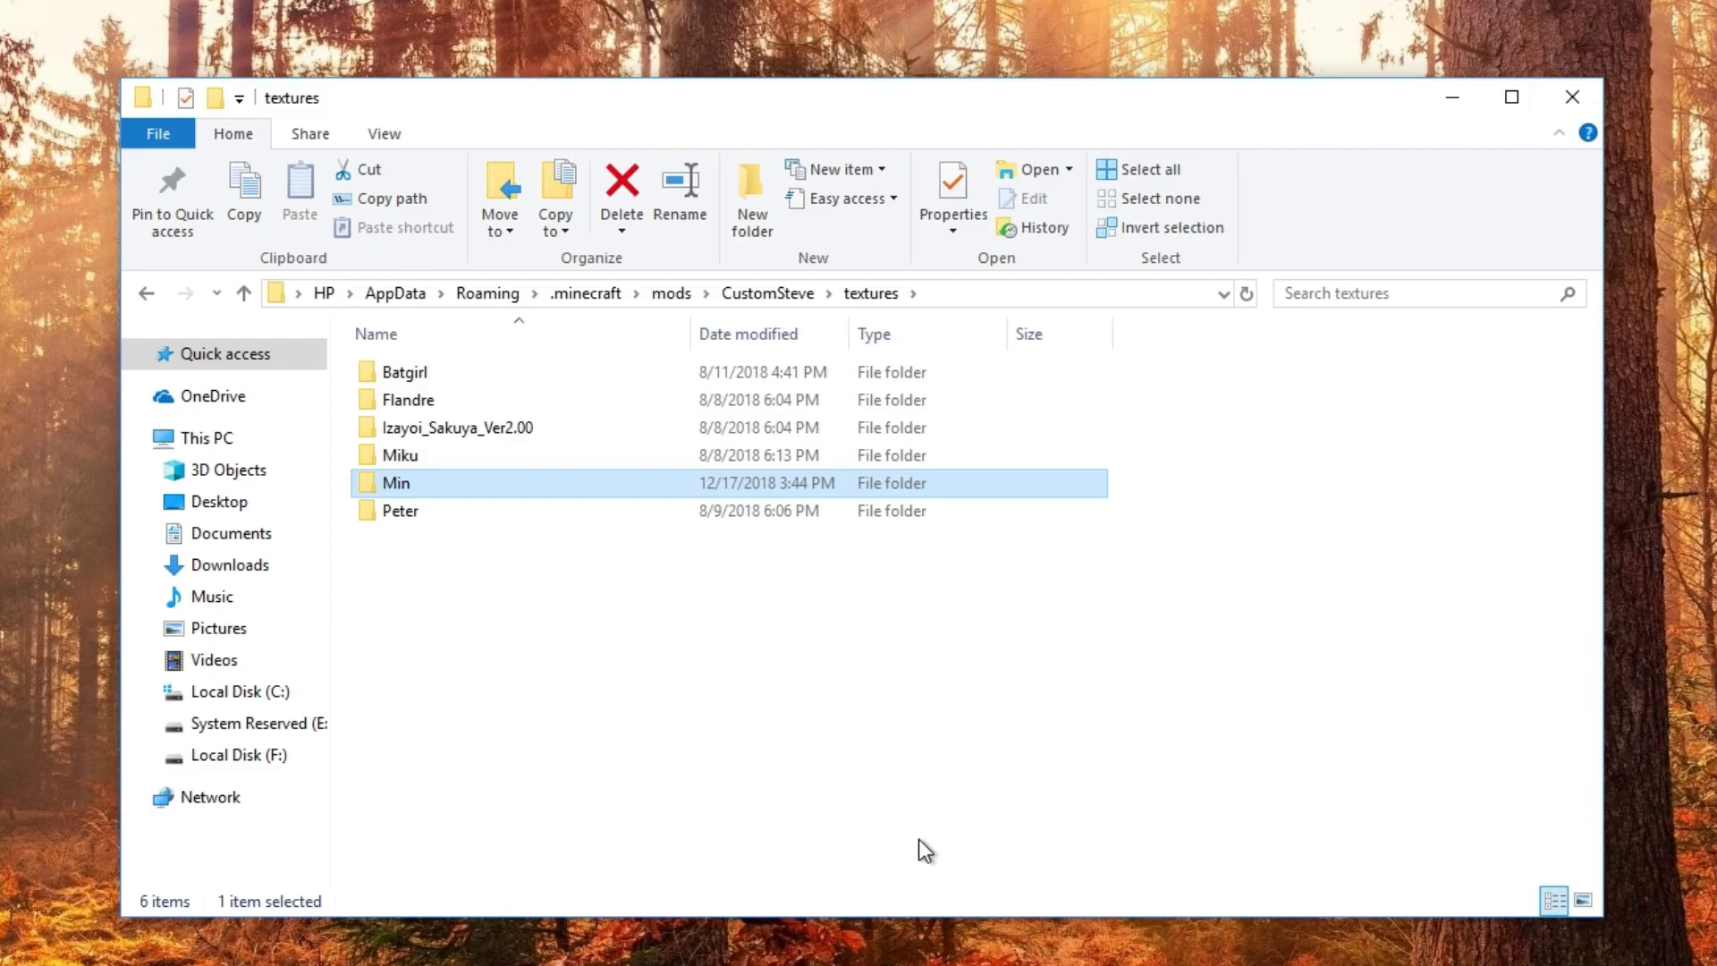
Open the Min folder and arrange its window so the Minato (Hokage) Updated folder's files are visible alongside it
{"action": "double_click", "coordinate": [517, 483]}
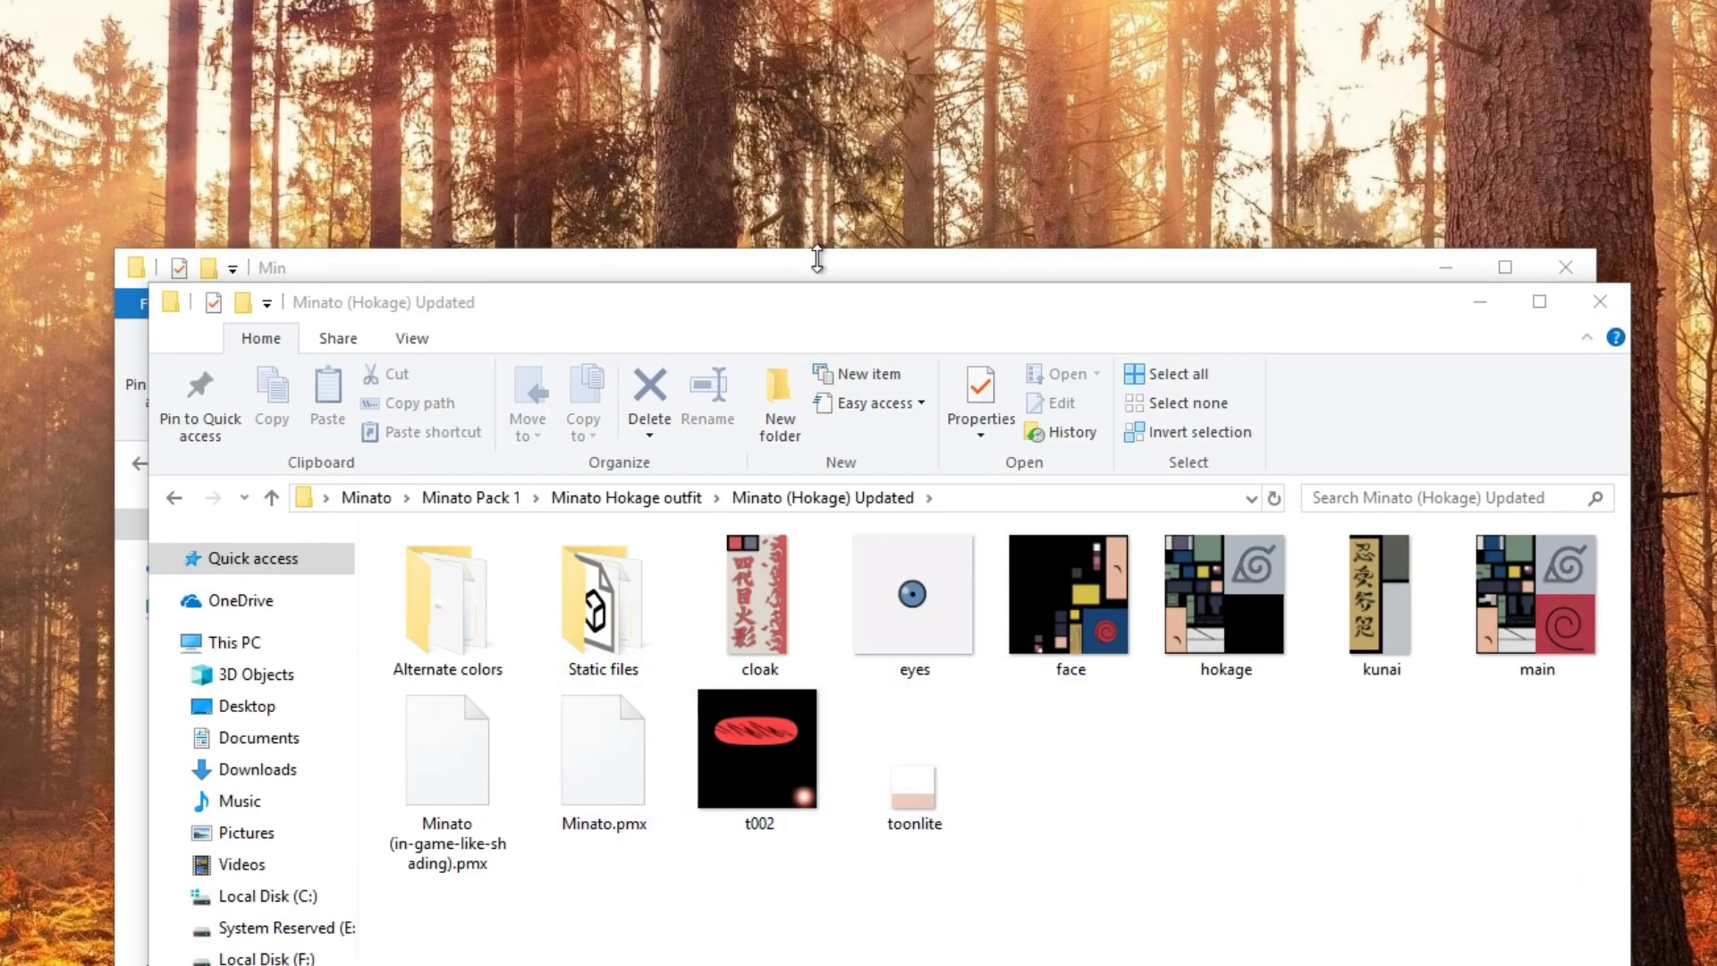
{"action": "left_click_drag", "start_coordinate": [841, 303], "coordinate": [776, 499]}
{"action": "left_click_drag", "start_coordinate": [829, 267], "coordinate": [902, 95]}
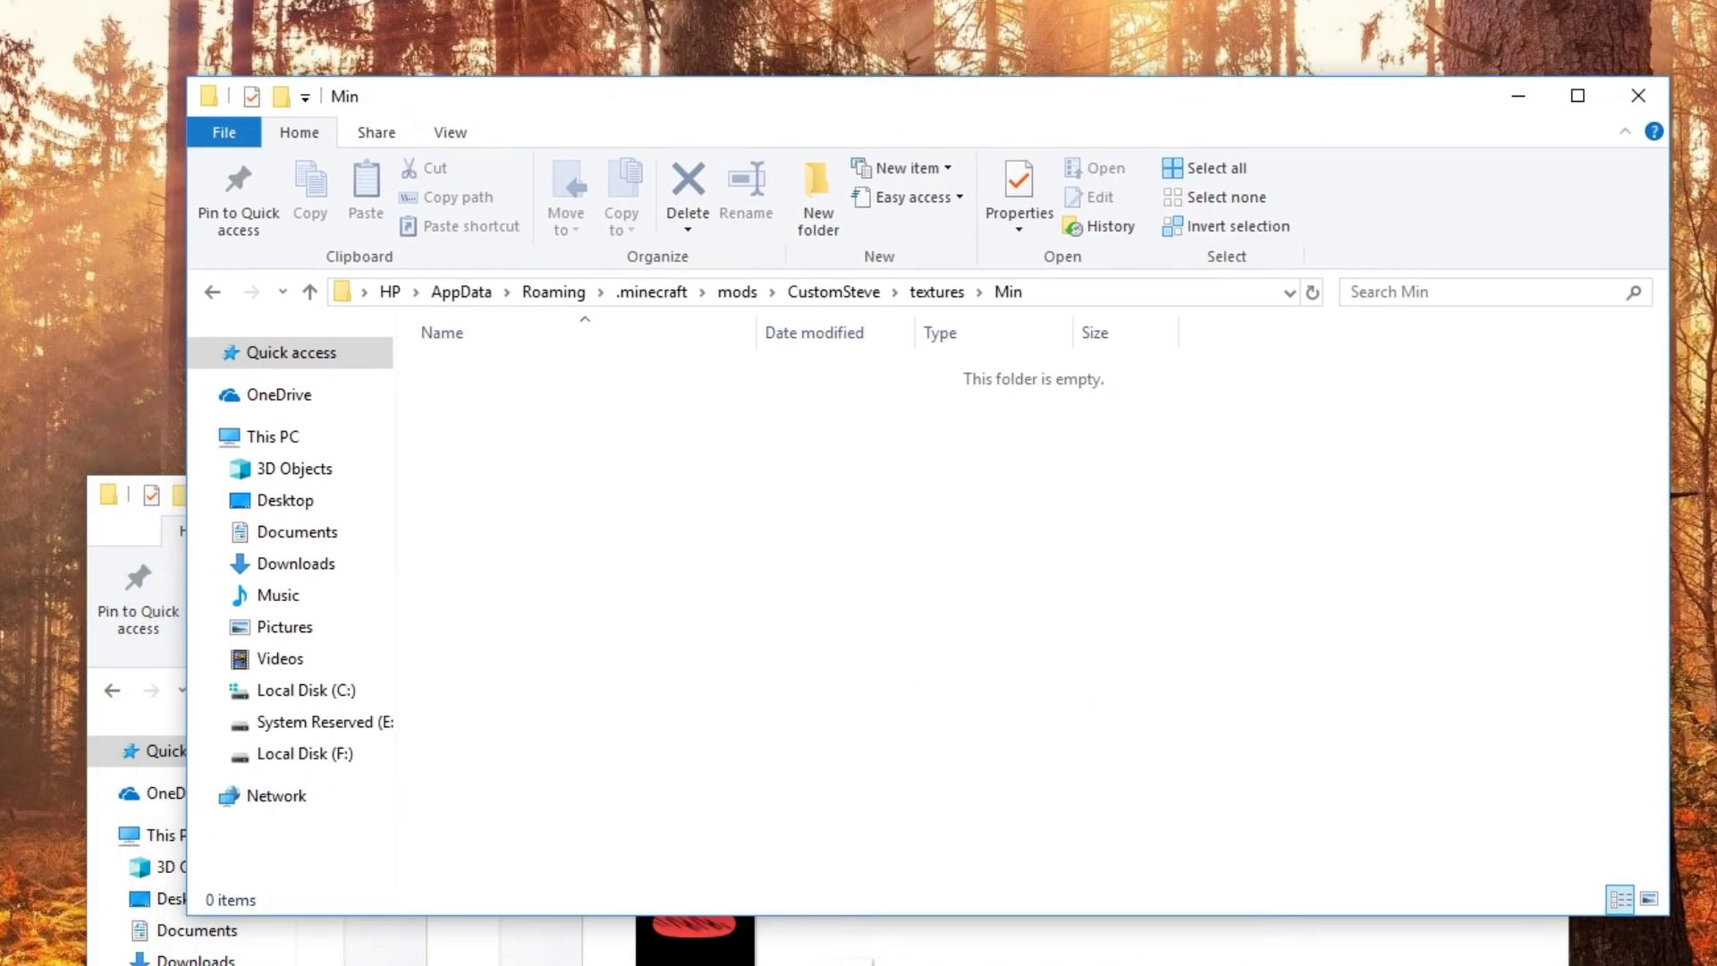
{"action": "left_click", "coordinate": [135, 494]}
{"action": "left_click_drag", "start_coordinate": [697, 510], "coordinate": [732, 475]}
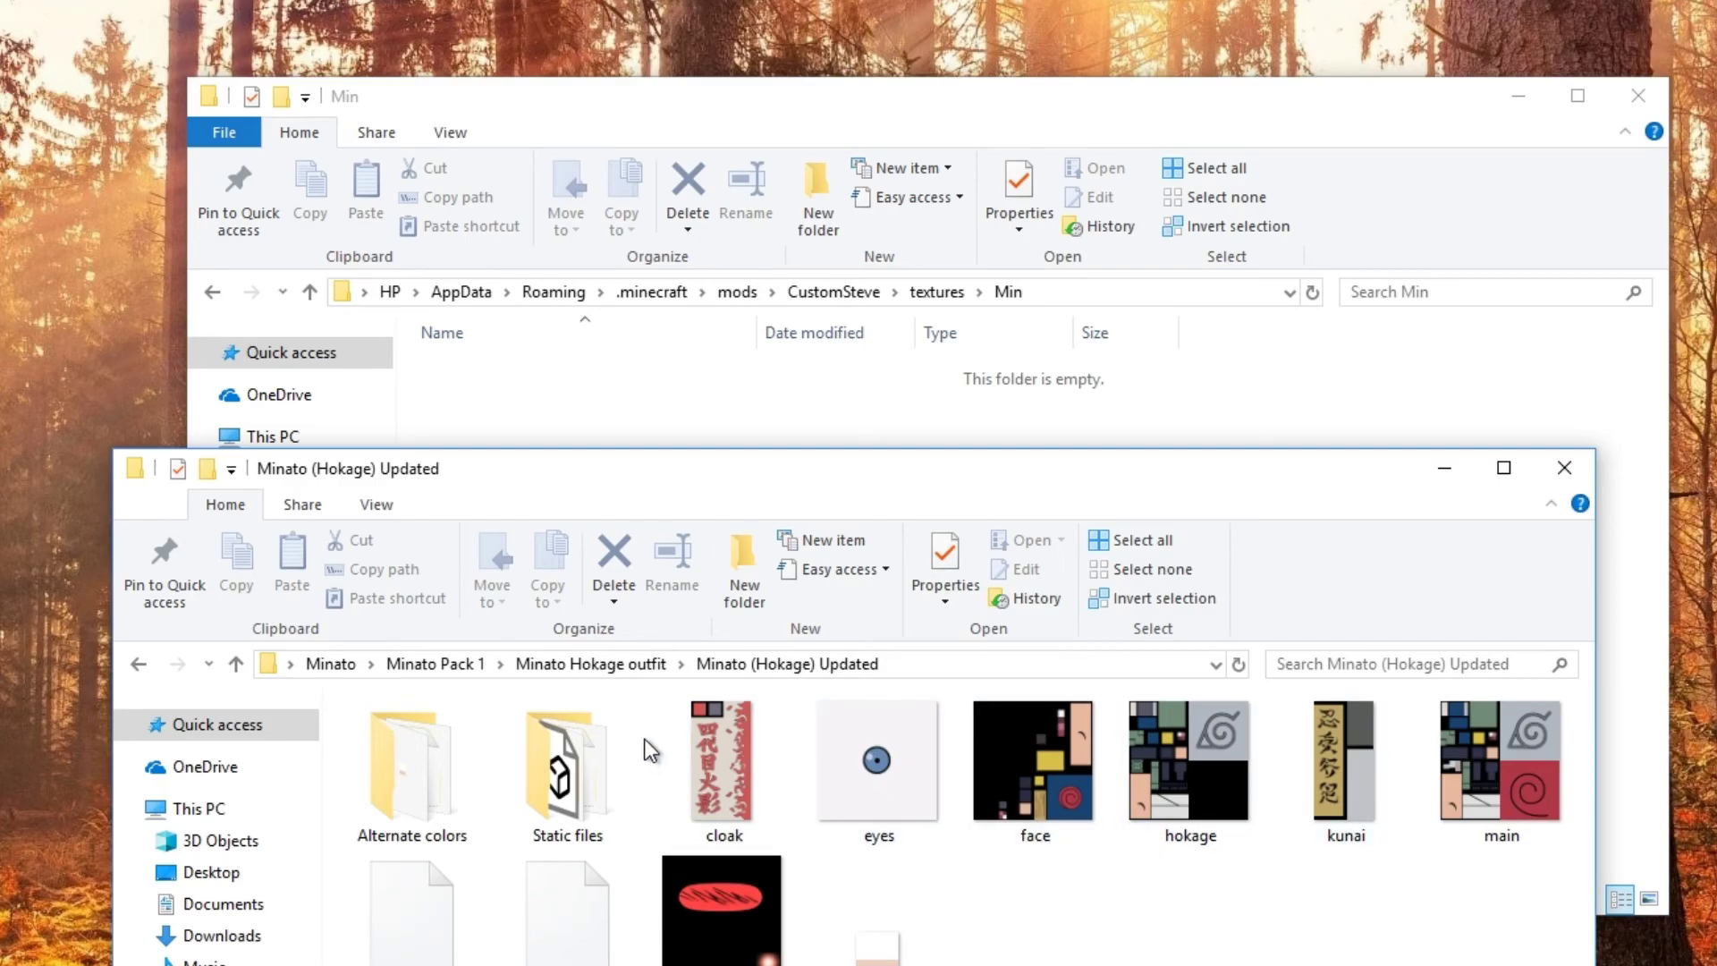
Transfer the cloak, eyes, face, hokage, kunai, main, t002 and toonlite images from Minato (Hokage) Updated into the Min folder
{"action": "left_click_drag", "start_coordinate": [645, 740], "coordinate": [1522, 960]}
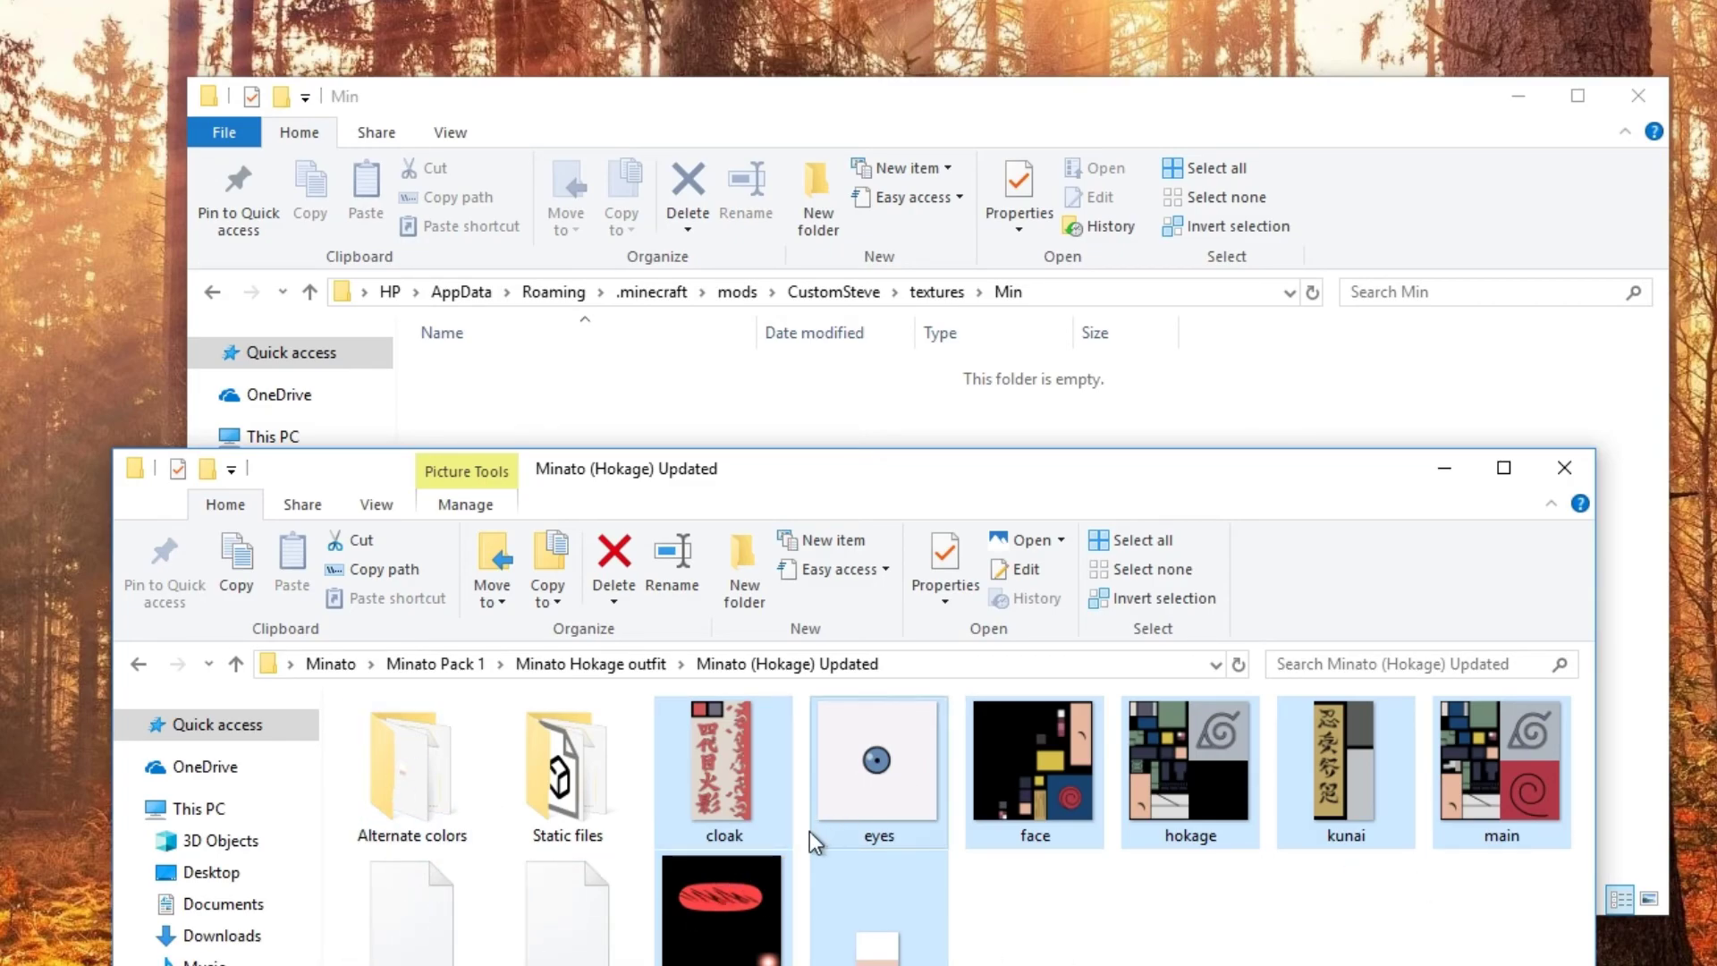
{"action": "left_click_drag", "start_coordinate": [905, 785], "coordinate": [925, 409]}
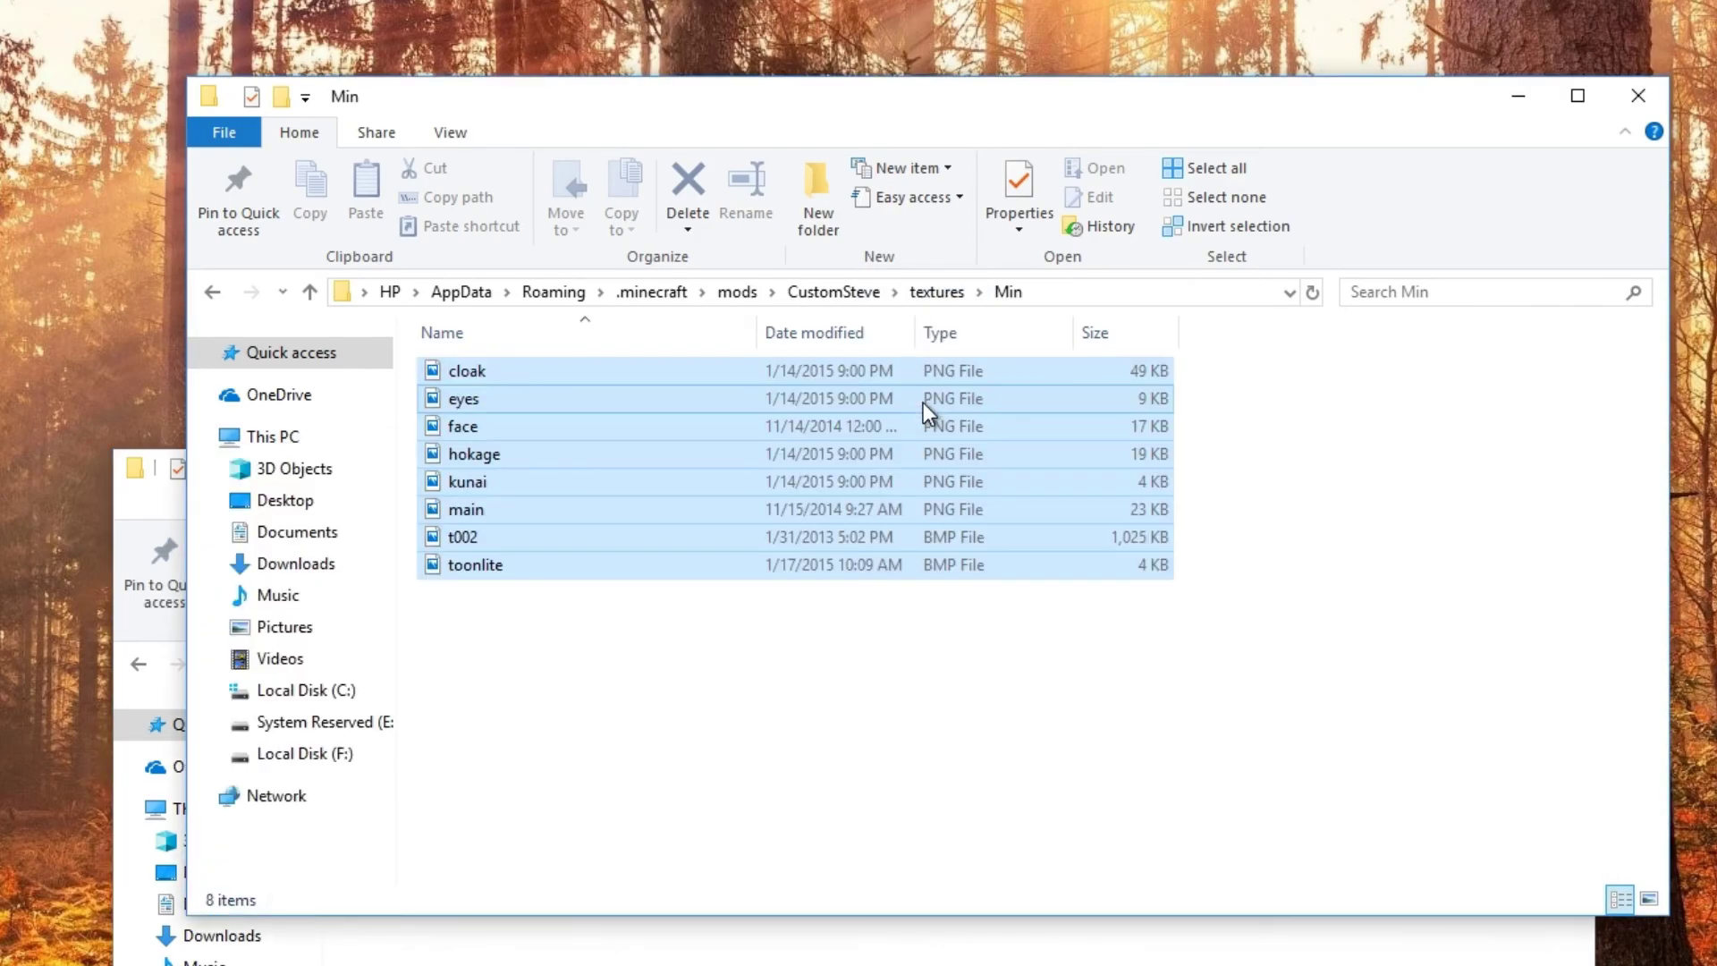
{"action": "left_click", "coordinate": [1161, 791]}
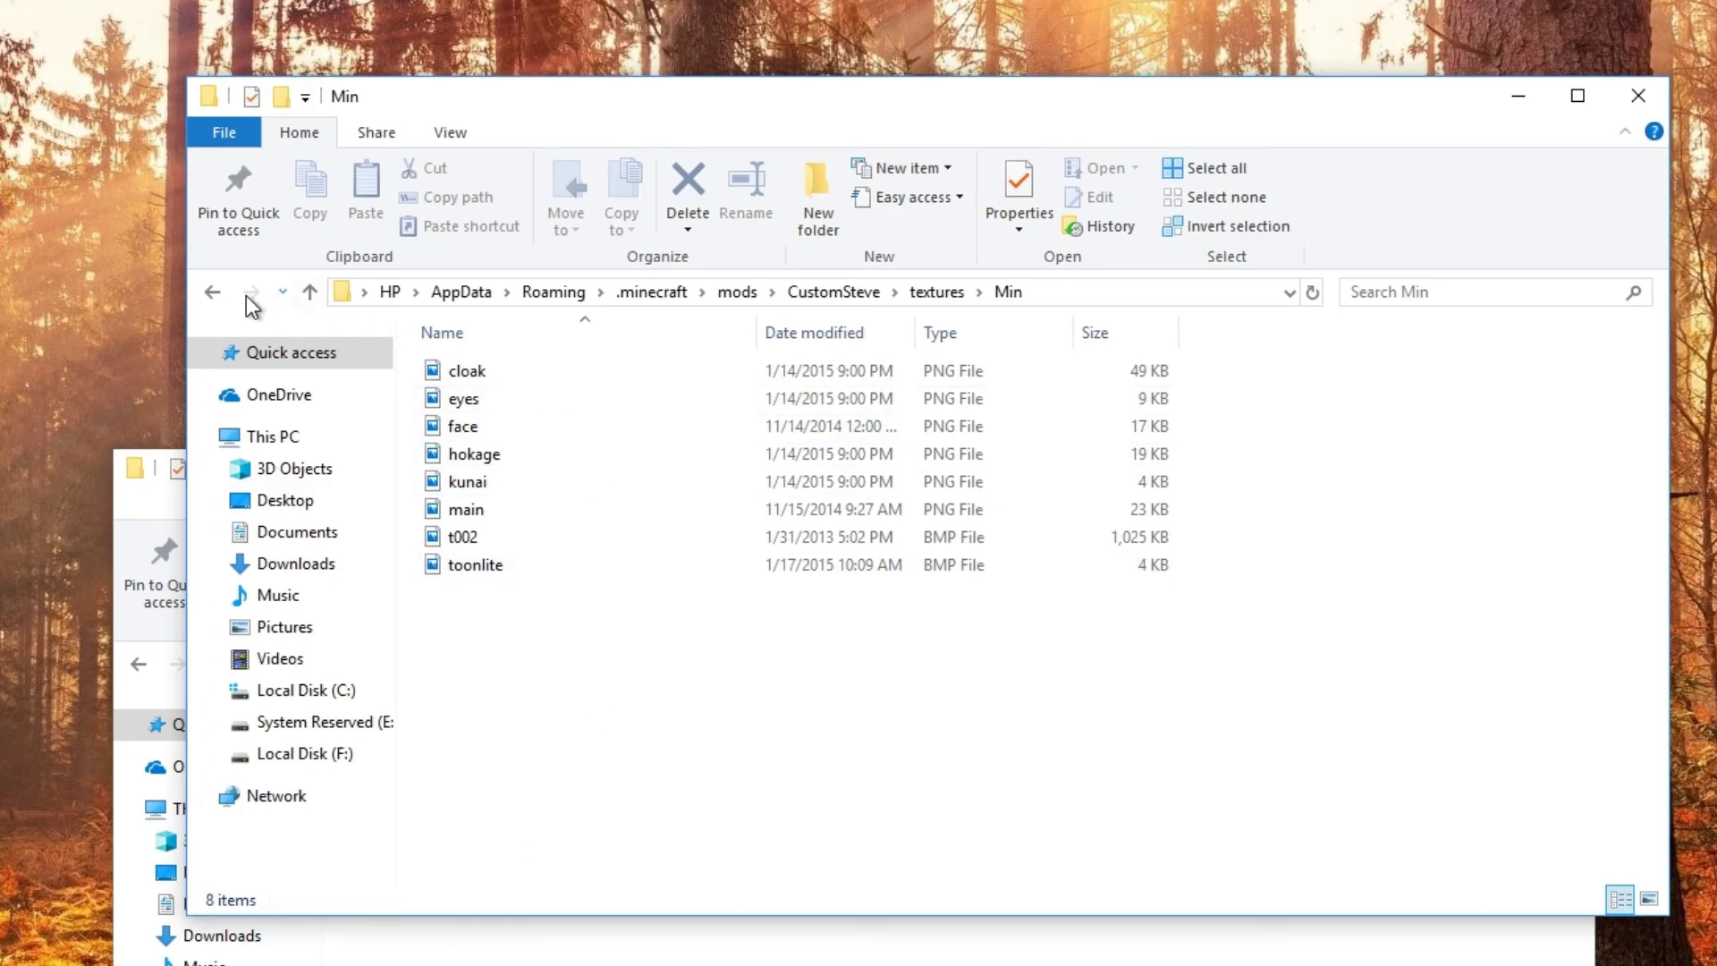
Transfer Minato.pmx from the Minato (Hokage) Updated folder into CustomSteve's models folder
{"action": "left_click", "coordinate": [214, 290]}
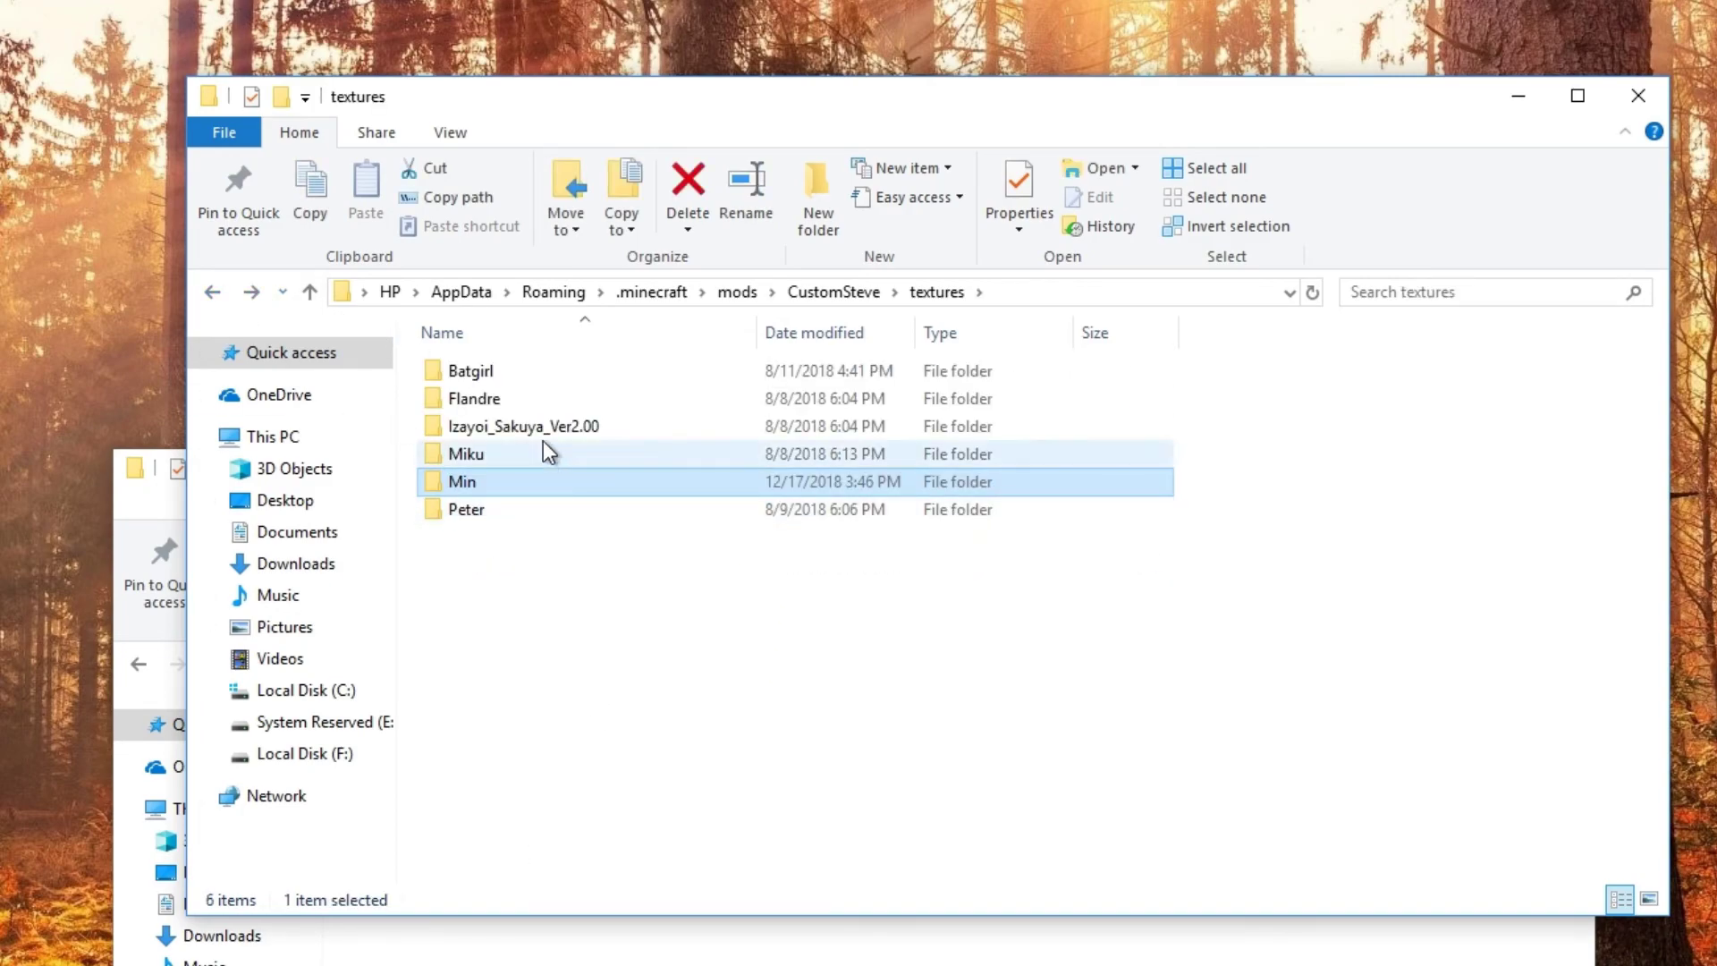
{"action": "left_click", "coordinate": [214, 291]}
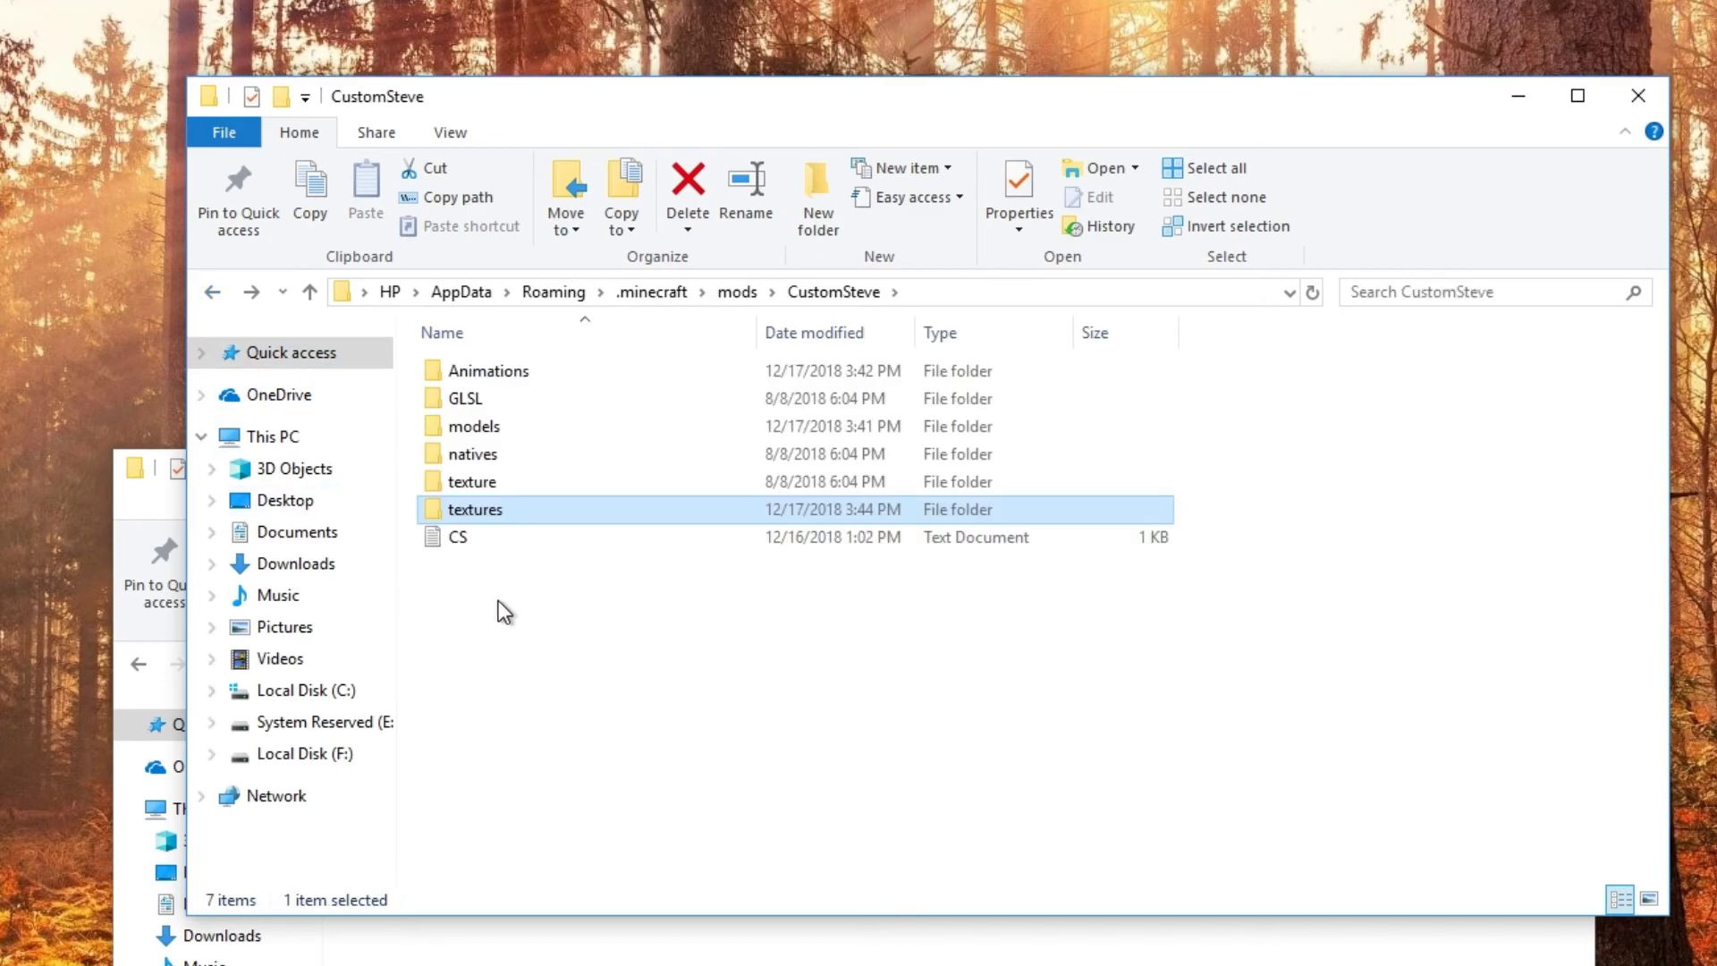
{"action": "double_click", "coordinate": [535, 418]}
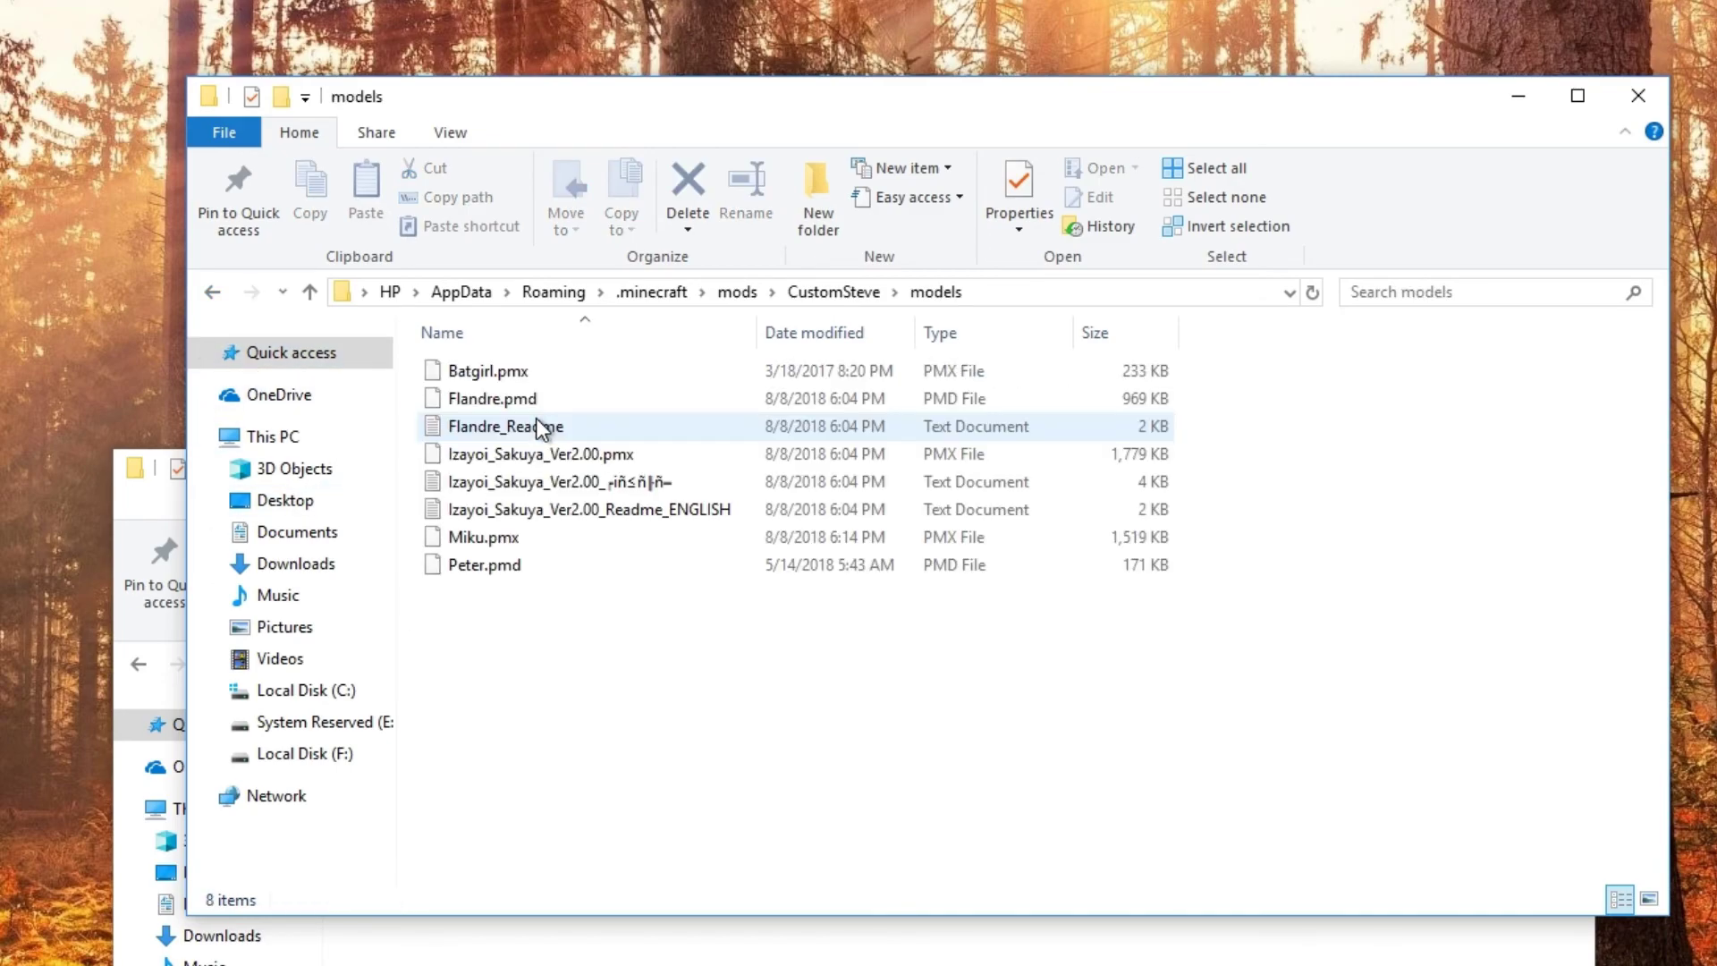
{"action": "key", "text": "alt+Tab"}
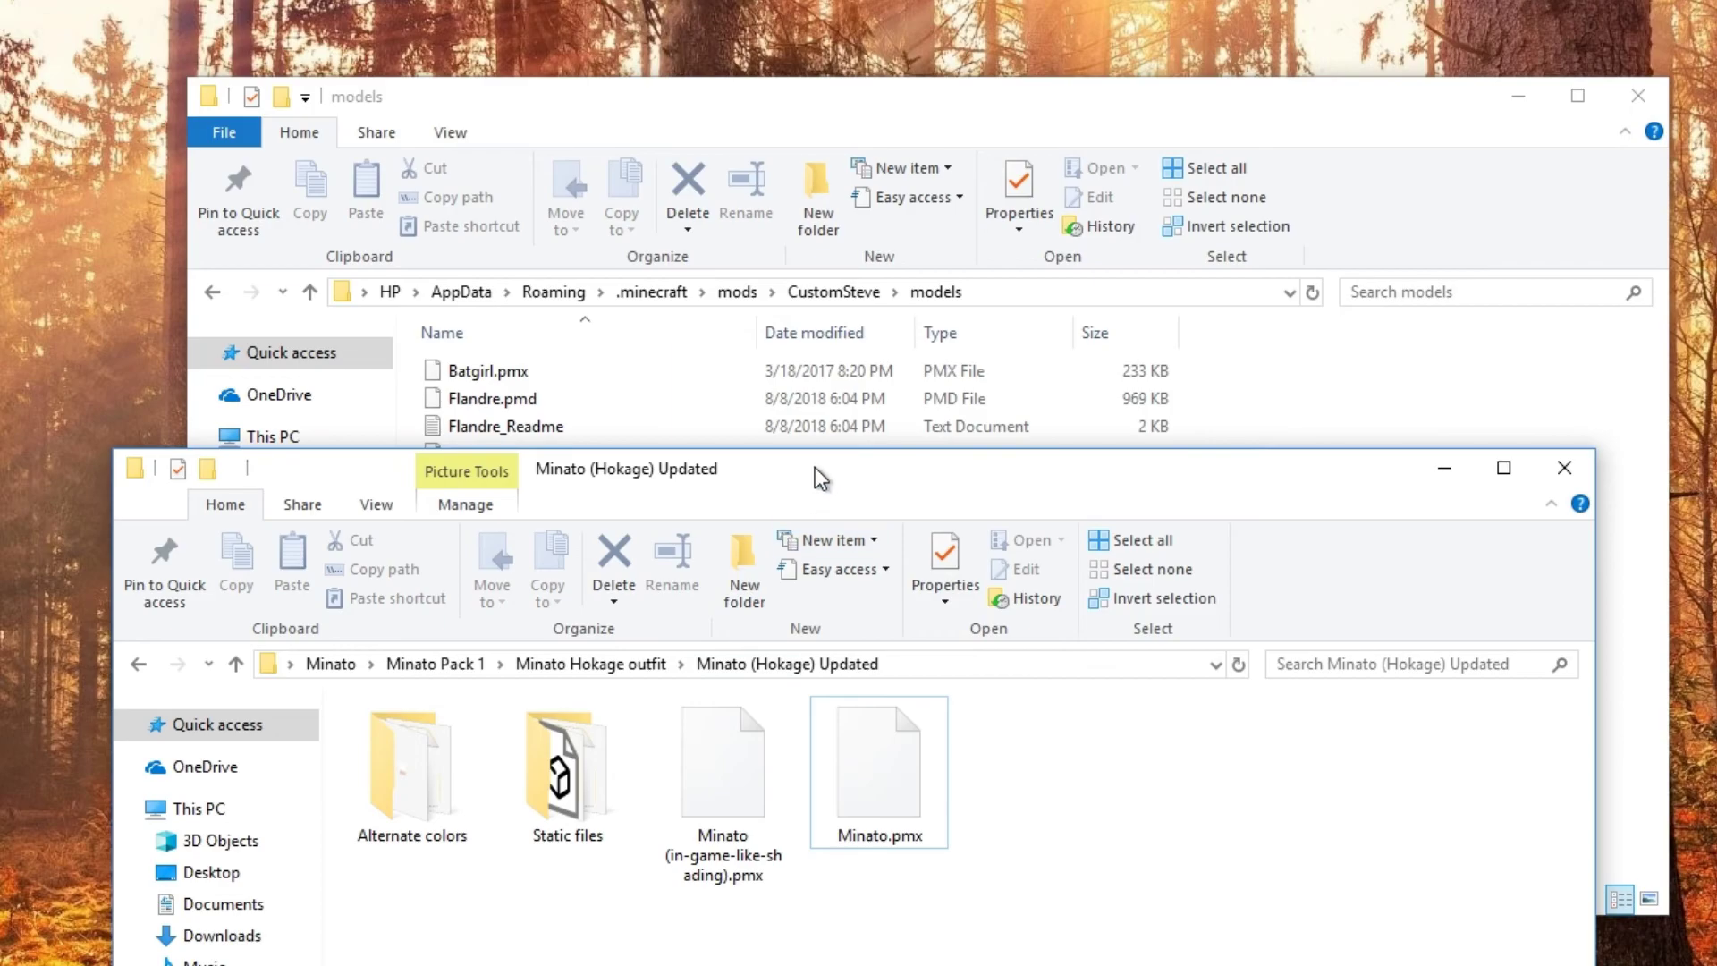
{"action": "left_click_drag", "start_coordinate": [814, 467], "coordinate": [723, 741]}
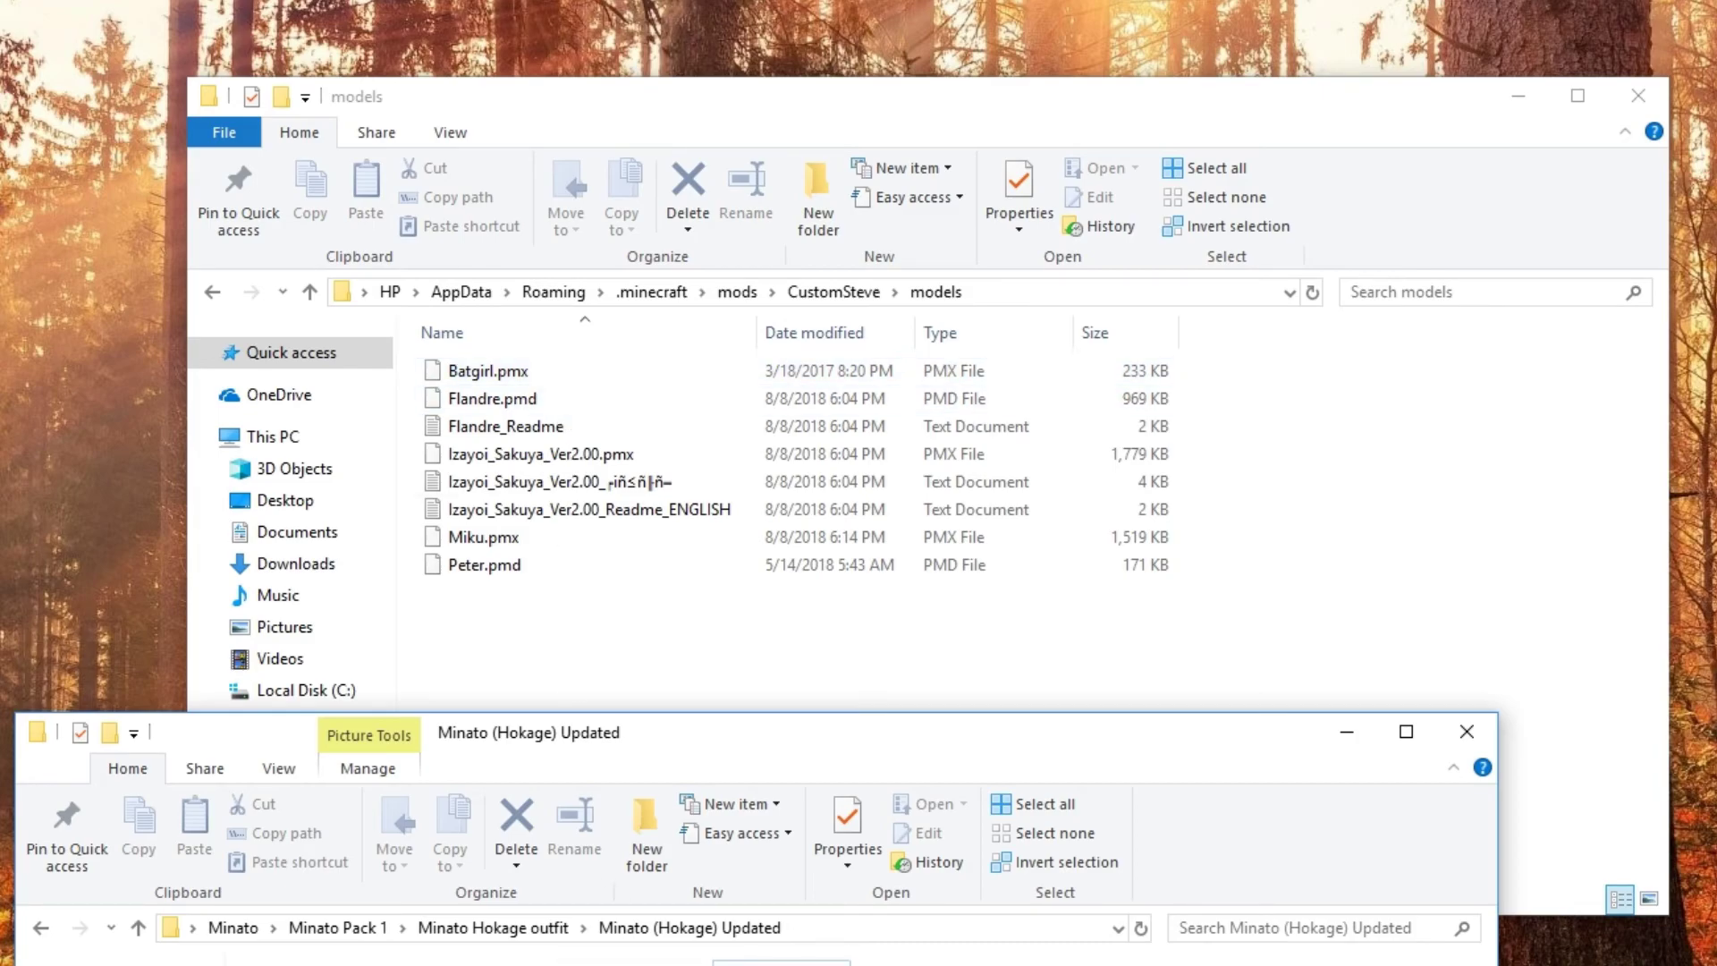
{"action": "left_click_drag", "start_coordinate": [781, 962], "coordinate": [689, 689]}
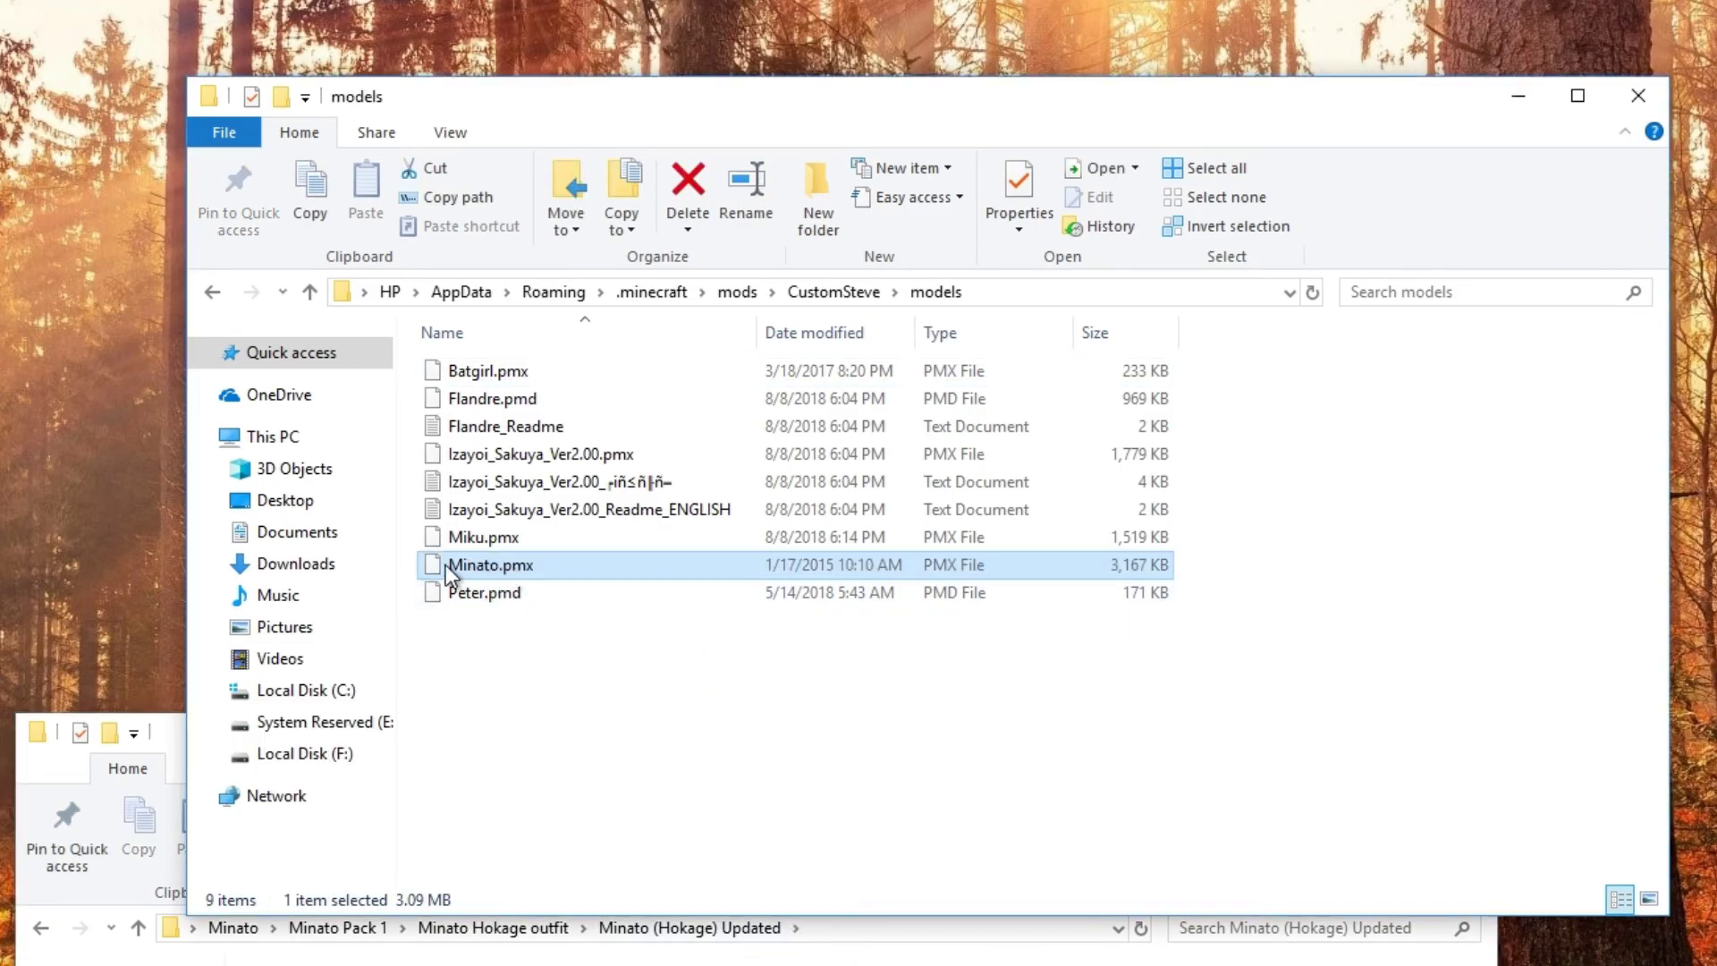
Check the name of the character's folder inside CustomSteve's textures folder
{"action": "left_click", "coordinate": [212, 291]}
{"action": "double_click", "coordinate": [464, 510]}
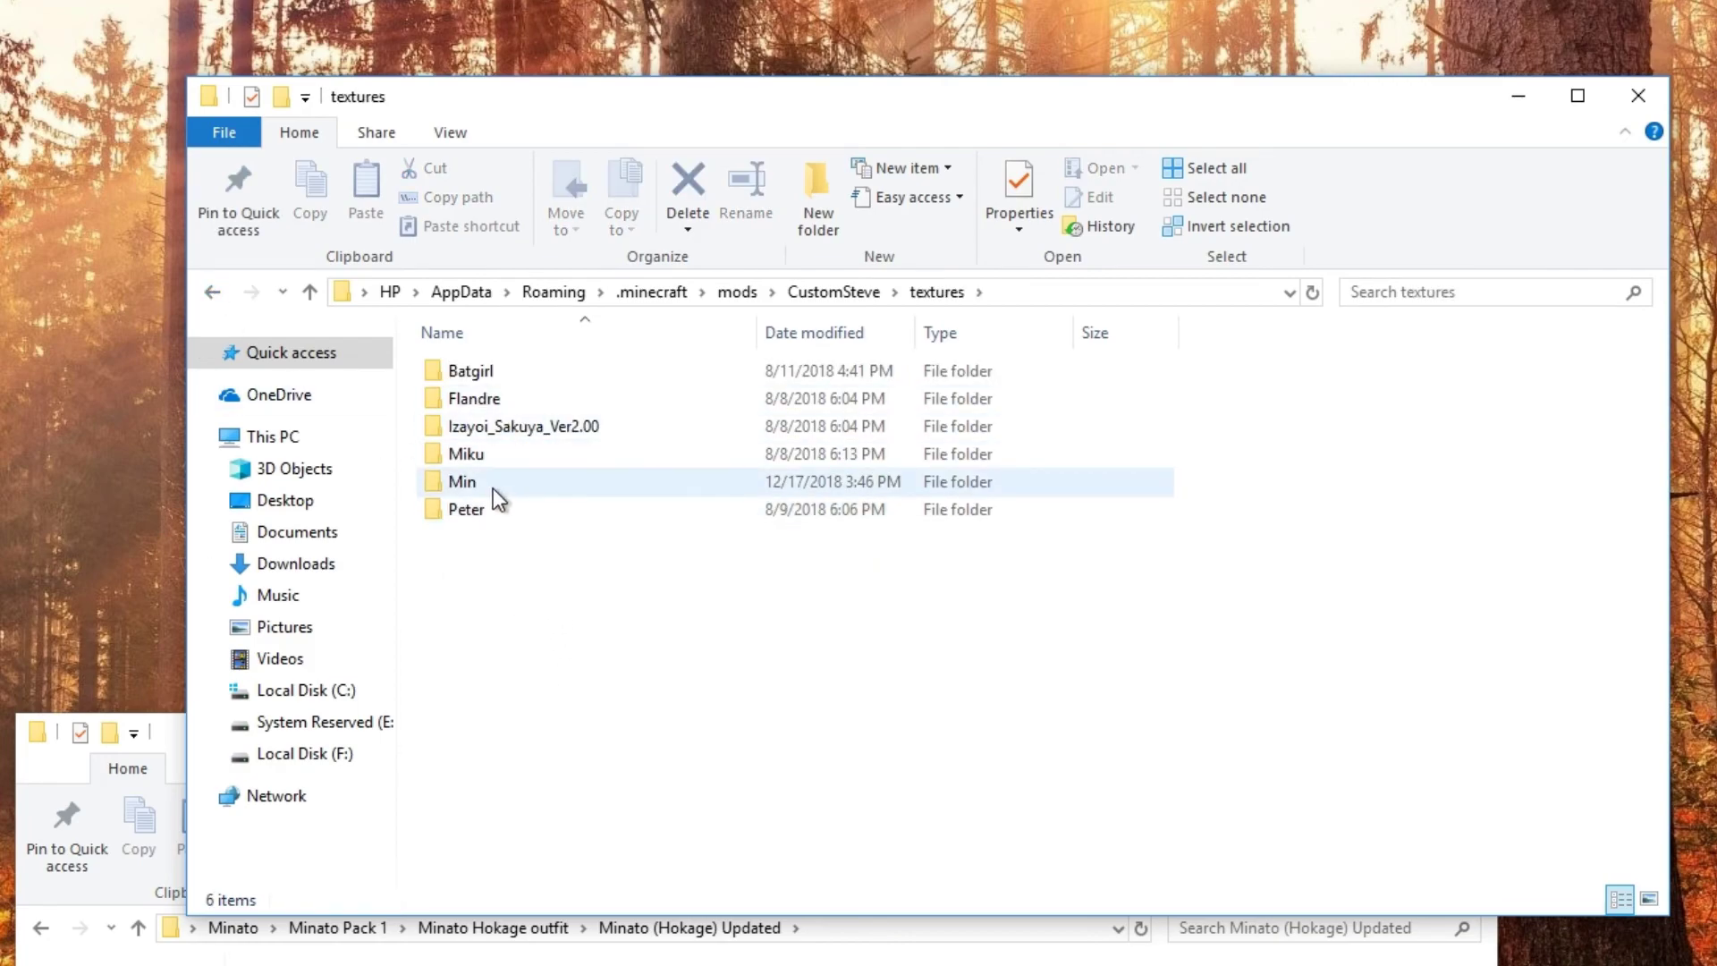
{"action": "left_click", "coordinate": [212, 291]}
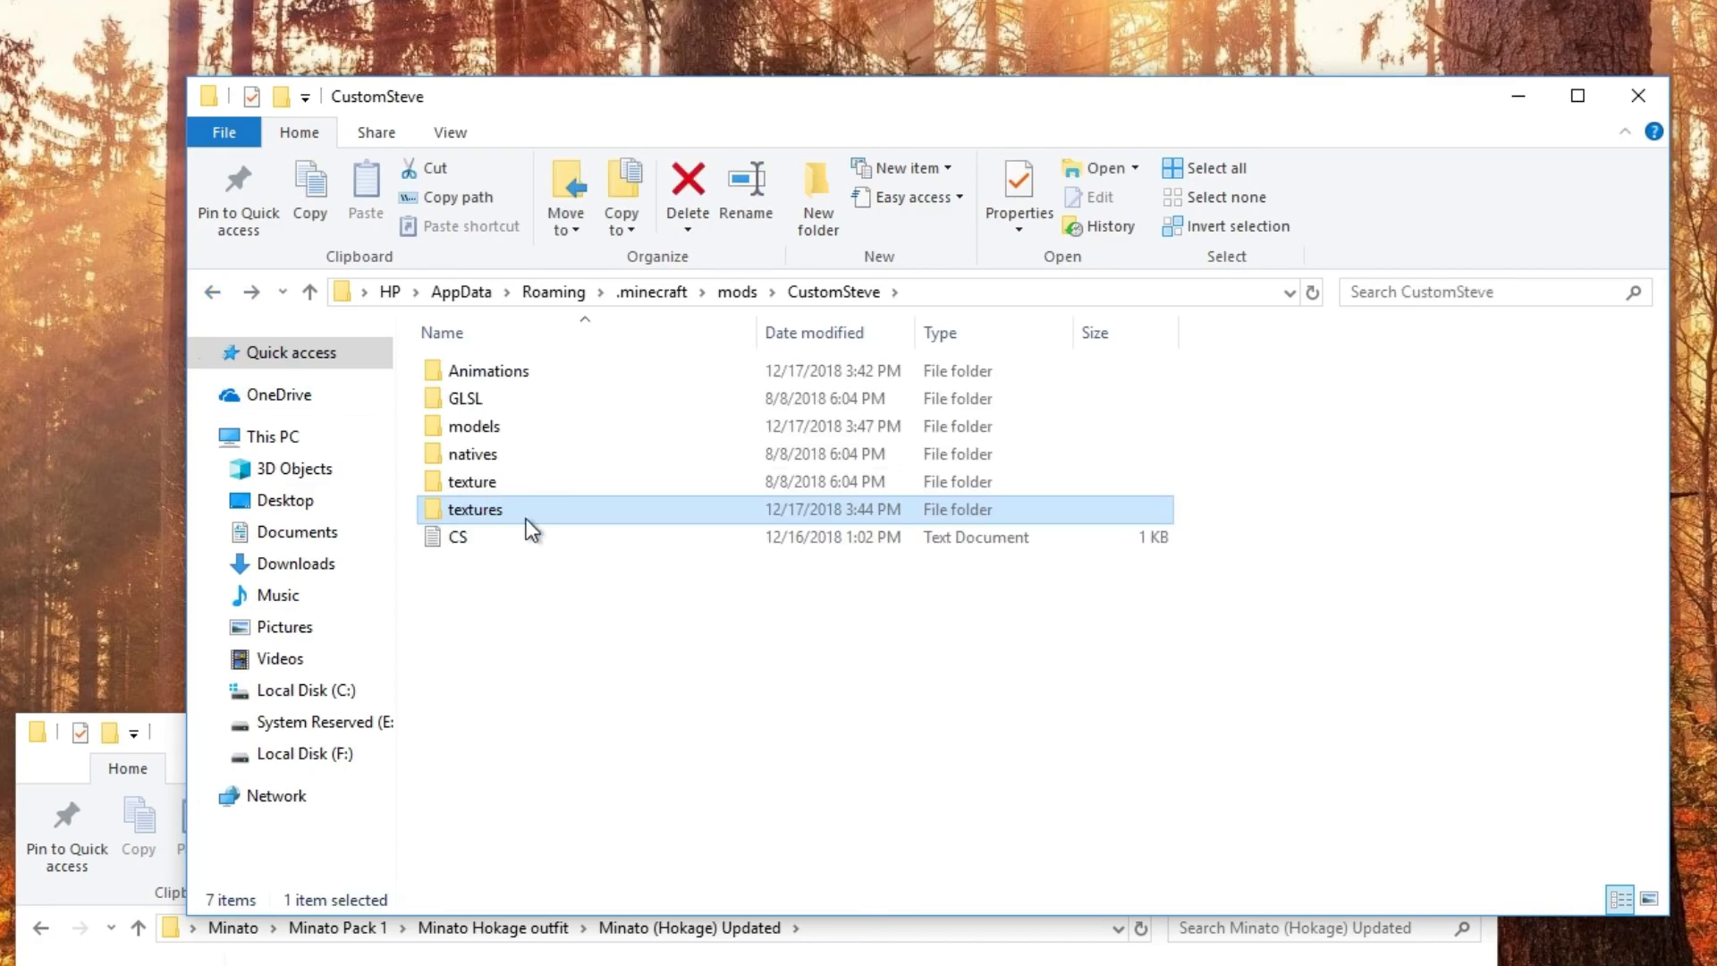
Rename Minato.pmx in the models folder to Min.pmx so it matches the texture folder's name
{"action": "double_click", "coordinate": [474, 426]}
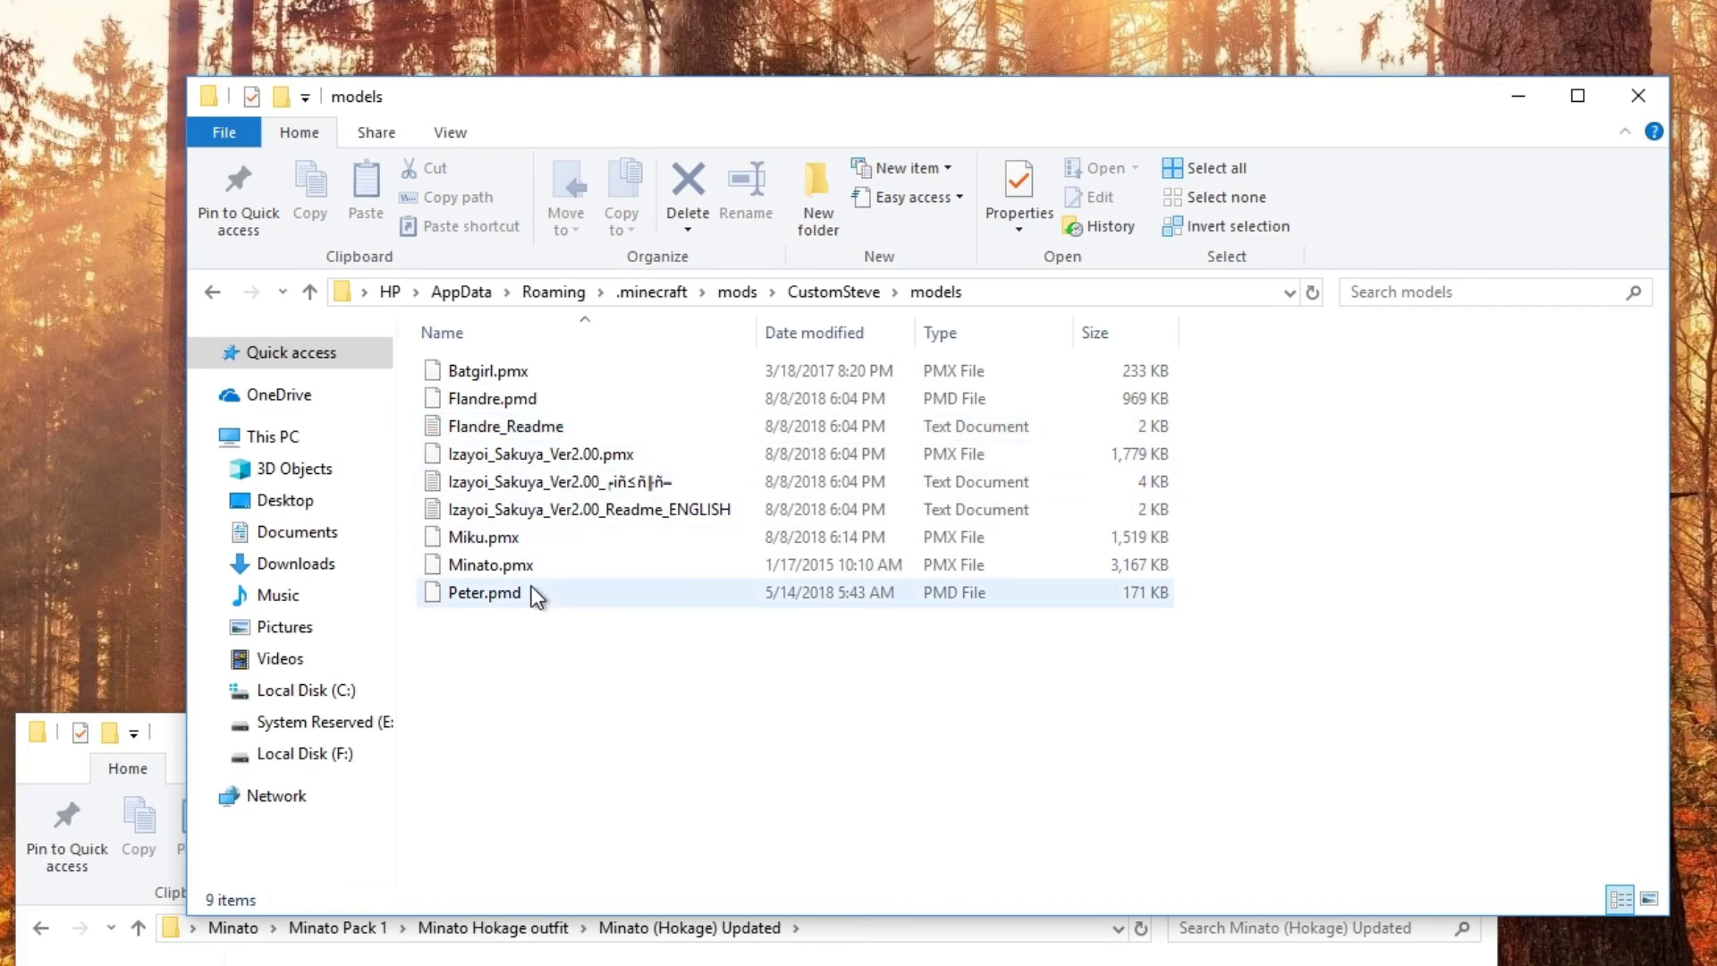
{"action": "left_click", "coordinate": [488, 567]}
{"action": "right_click", "coordinate": [489, 567]}
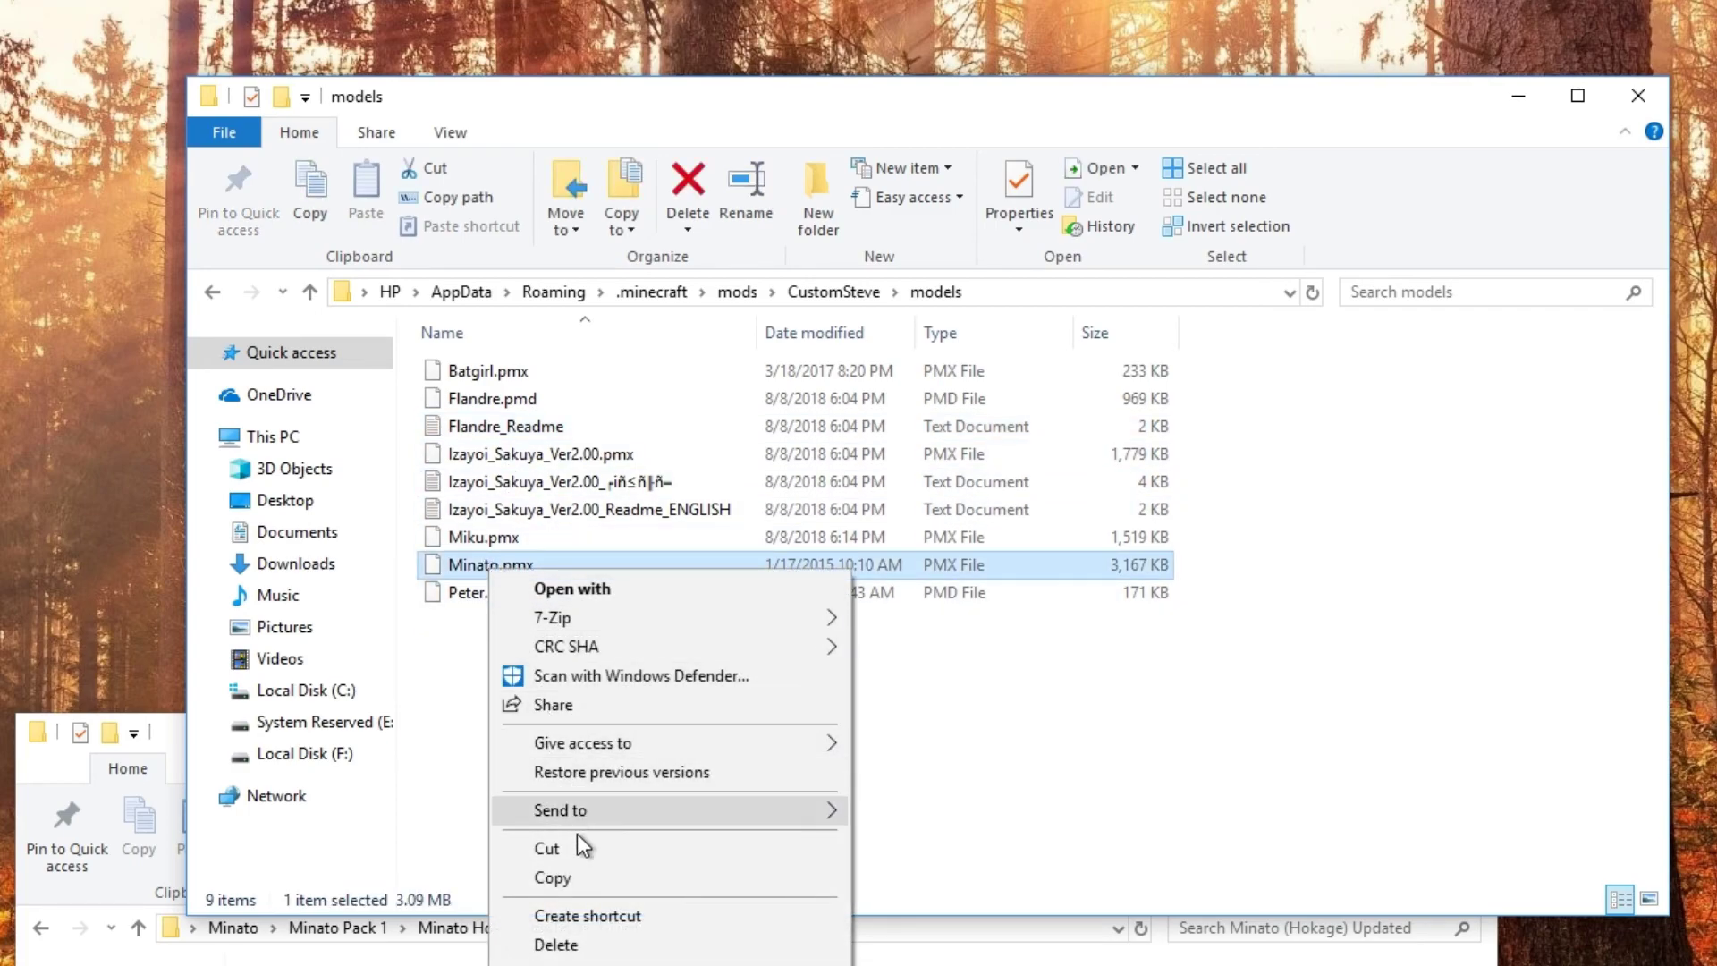
{"action": "left_click", "coordinate": [554, 965]}
{"action": "key", "text": "BackSpace"}
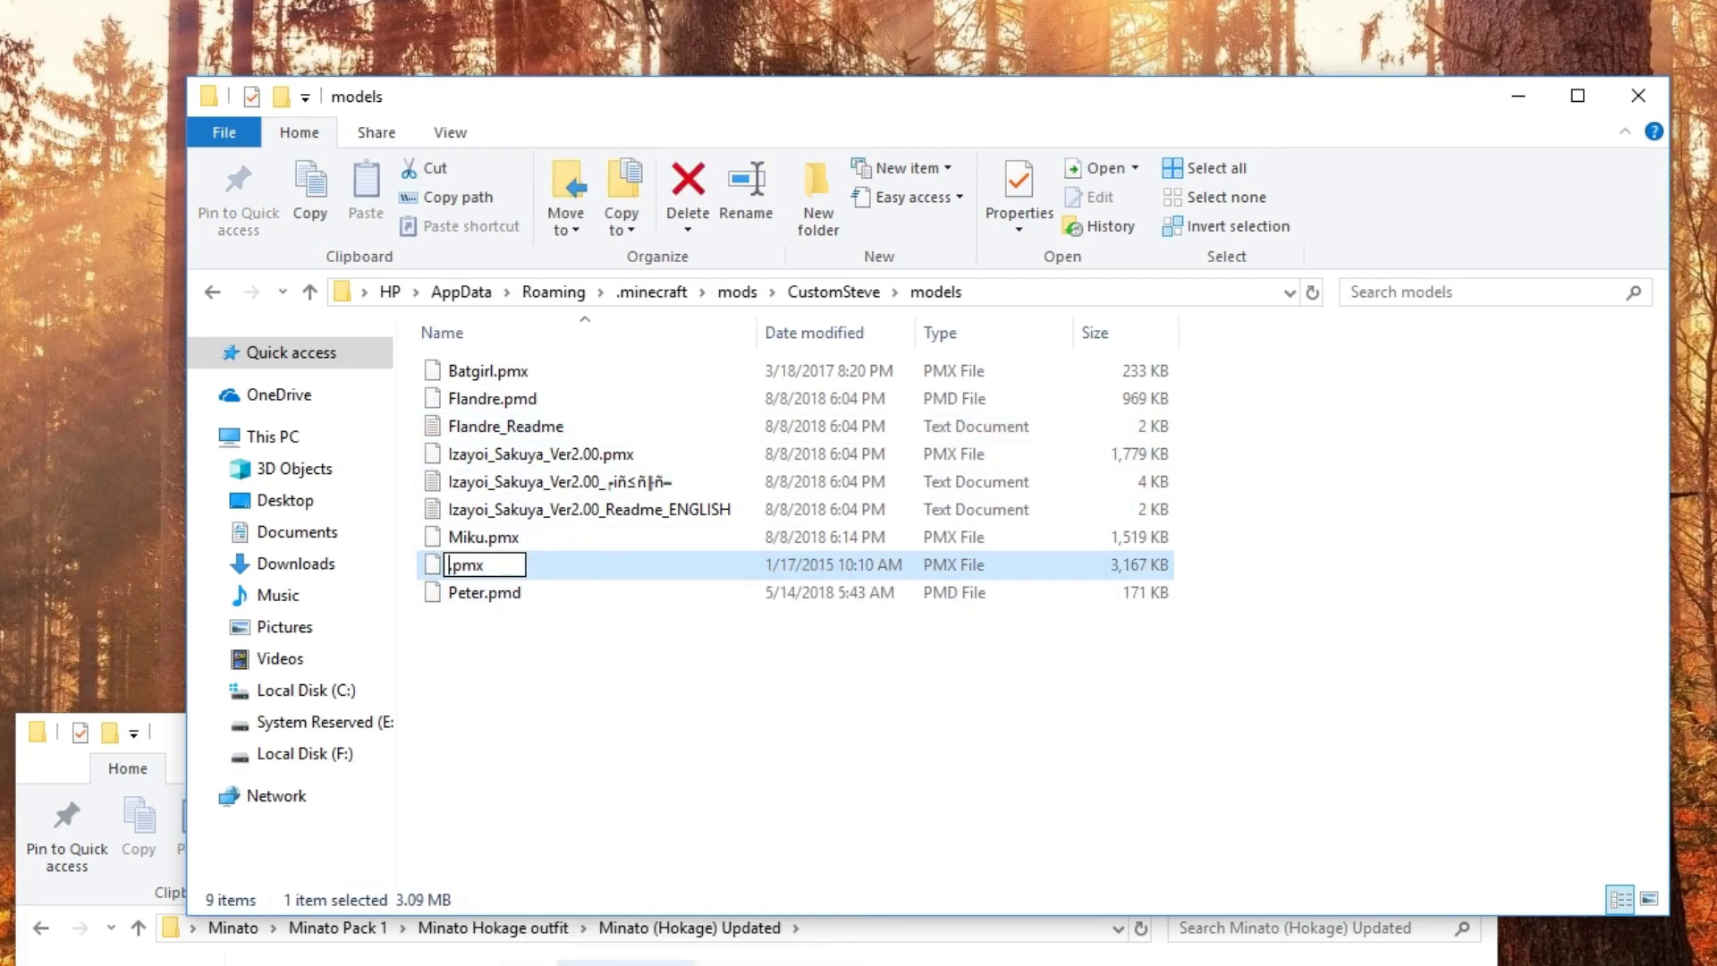
{"action": "type", "text": "Min"}
{"action": "key", "text": "Return"}
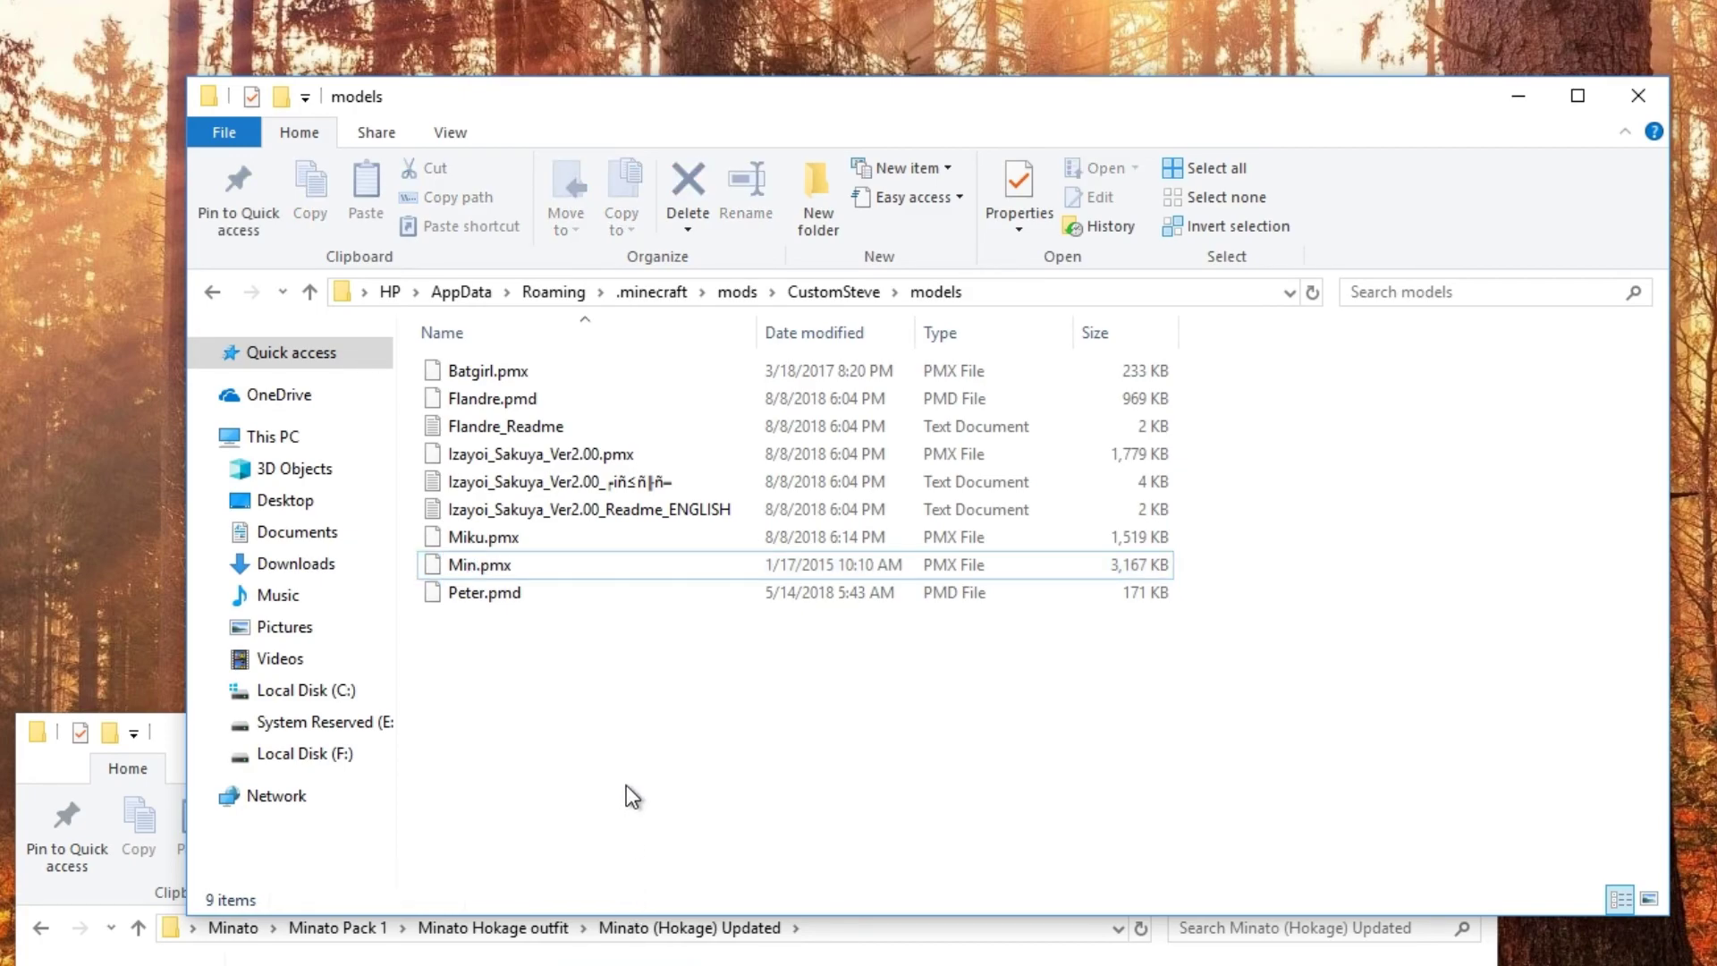
{"action": "left_click", "coordinate": [593, 663]}
Create a folder named Min inside CustomSteve's Animations folder
{"action": "left_click", "coordinate": [213, 291]}
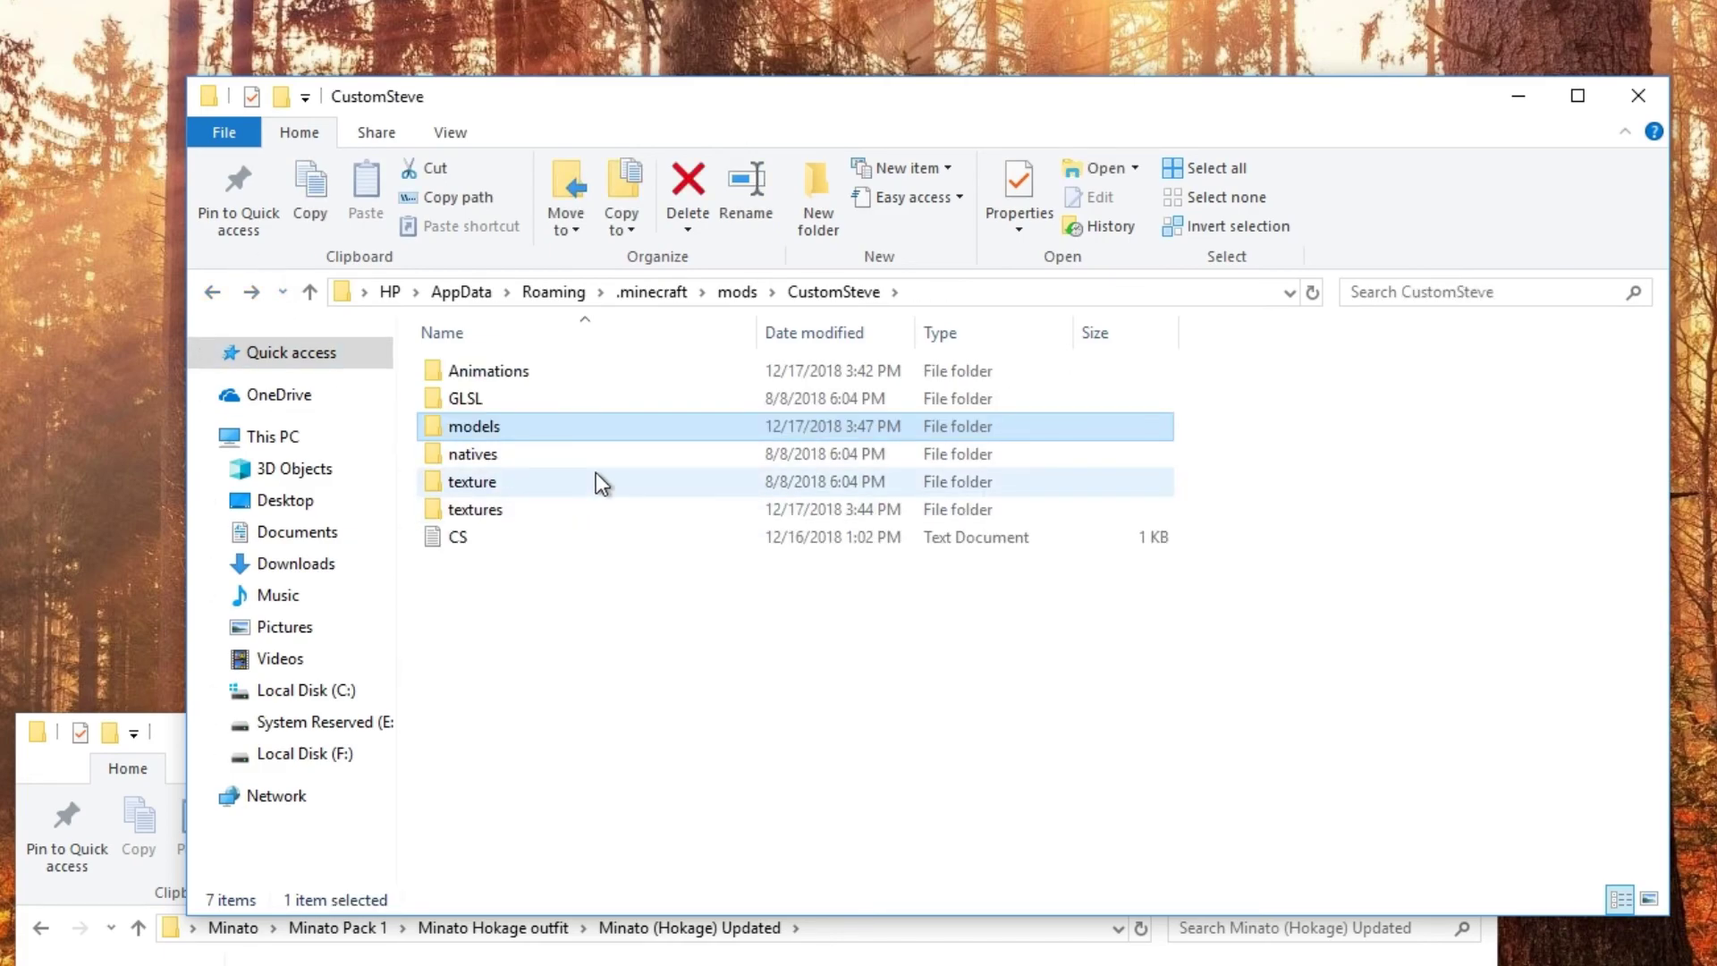
{"action": "double_click", "coordinate": [572, 376]}
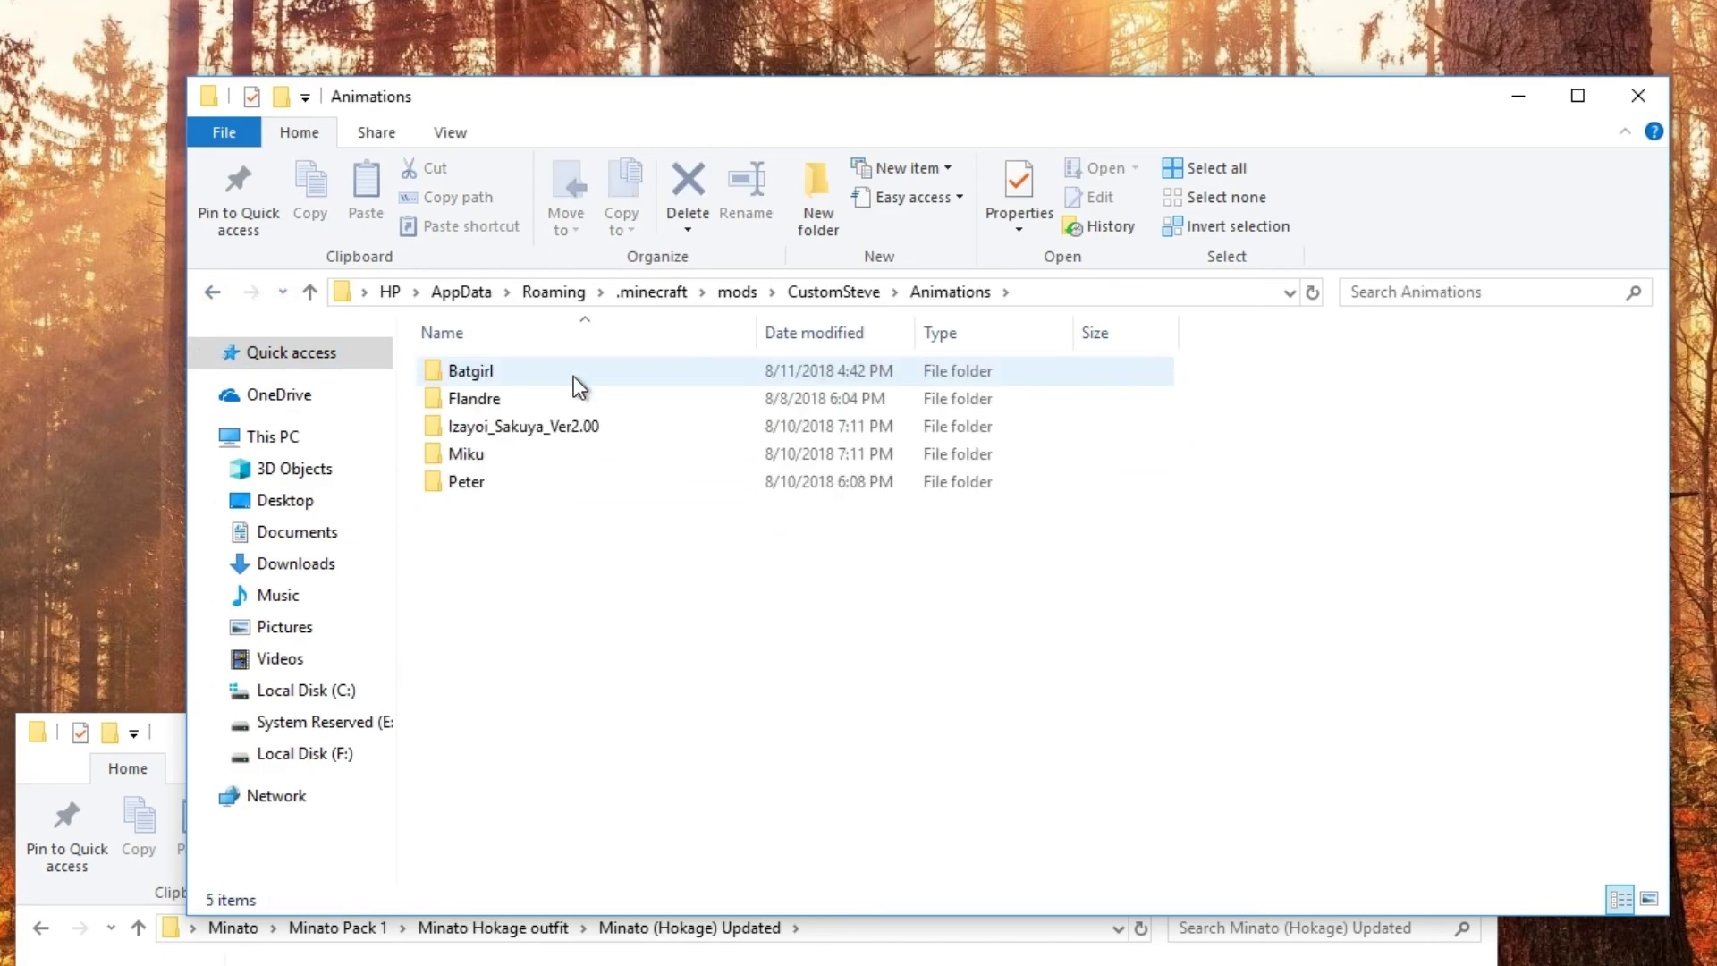
{"action": "right_click", "coordinate": [563, 533]}
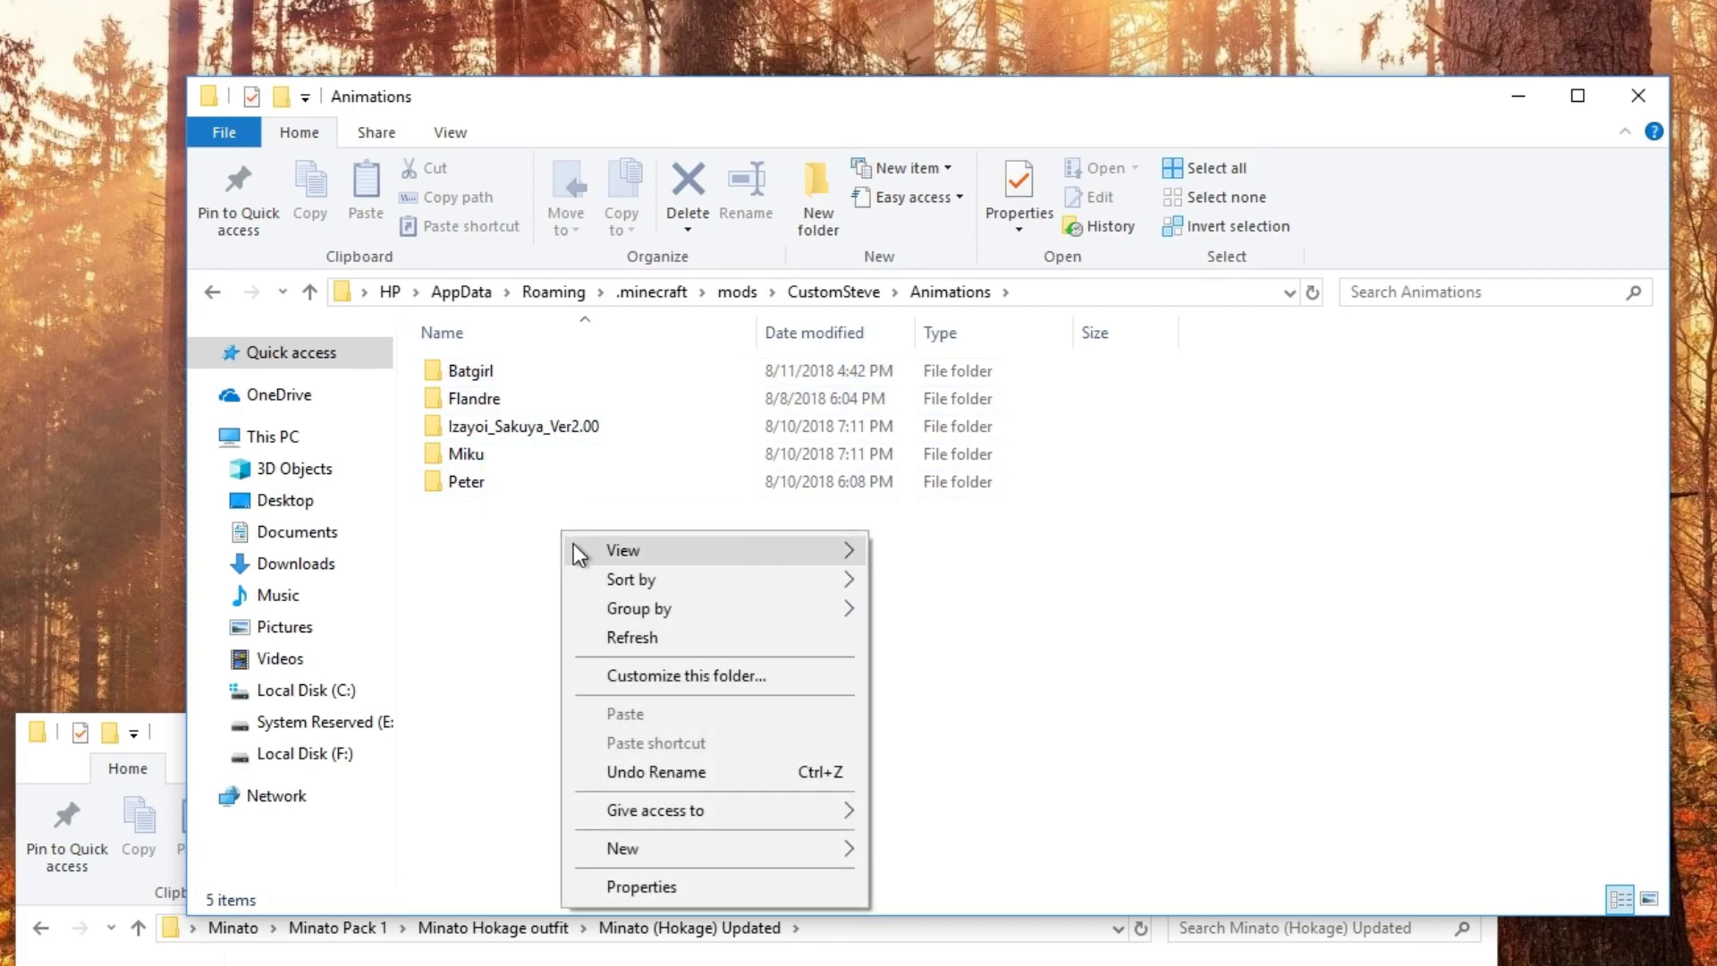
{"action": "mouse_move", "coordinate": [573, 547]}
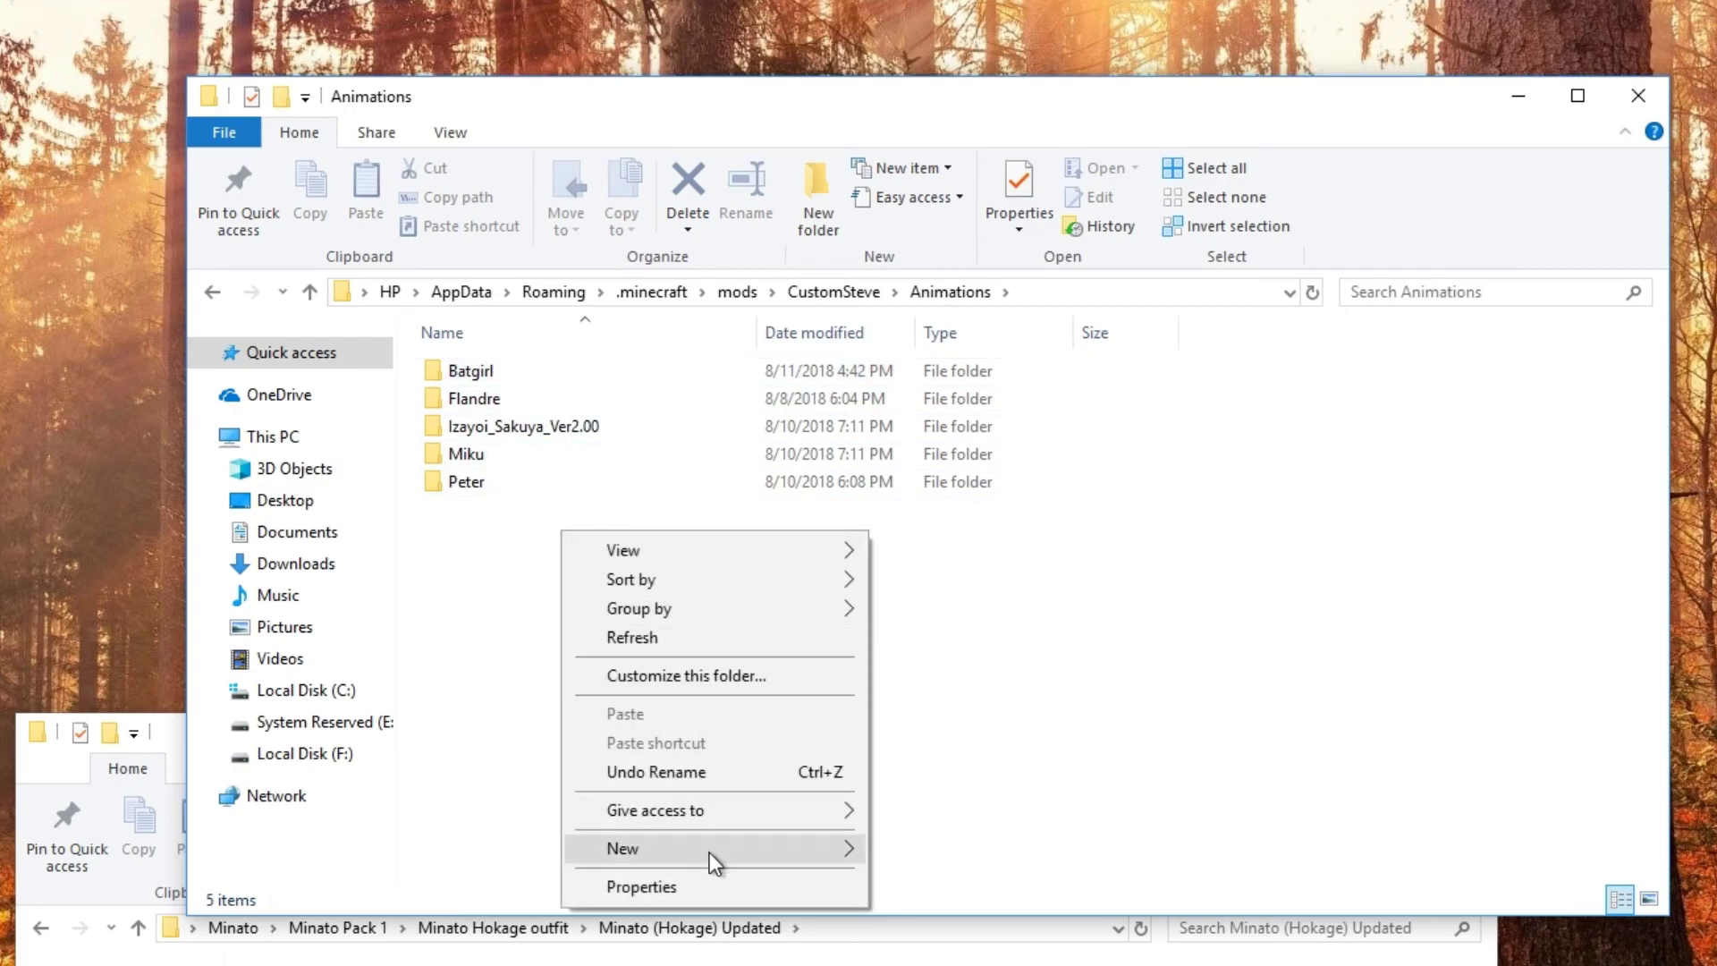
{"action": "mouse_move", "coordinate": [710, 851]}
{"action": "left_click", "coordinate": [901, 855]}
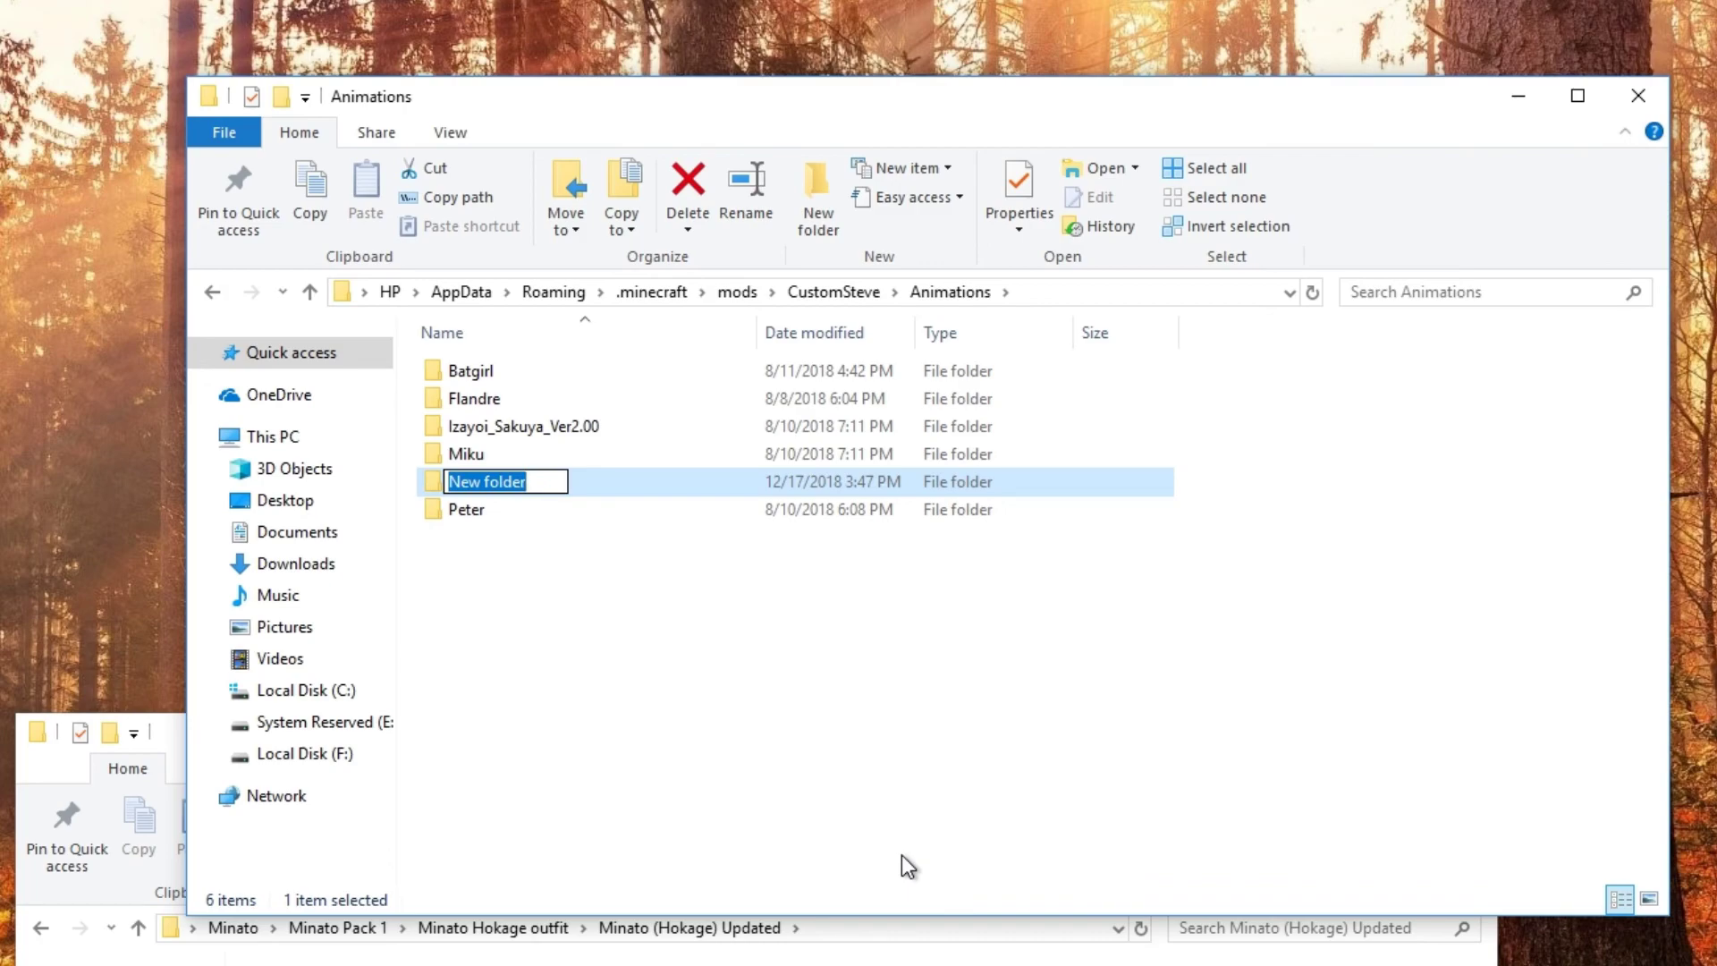
{"action": "key", "text": "BackSpace"}
{"action": "type", "text": "Mina"}
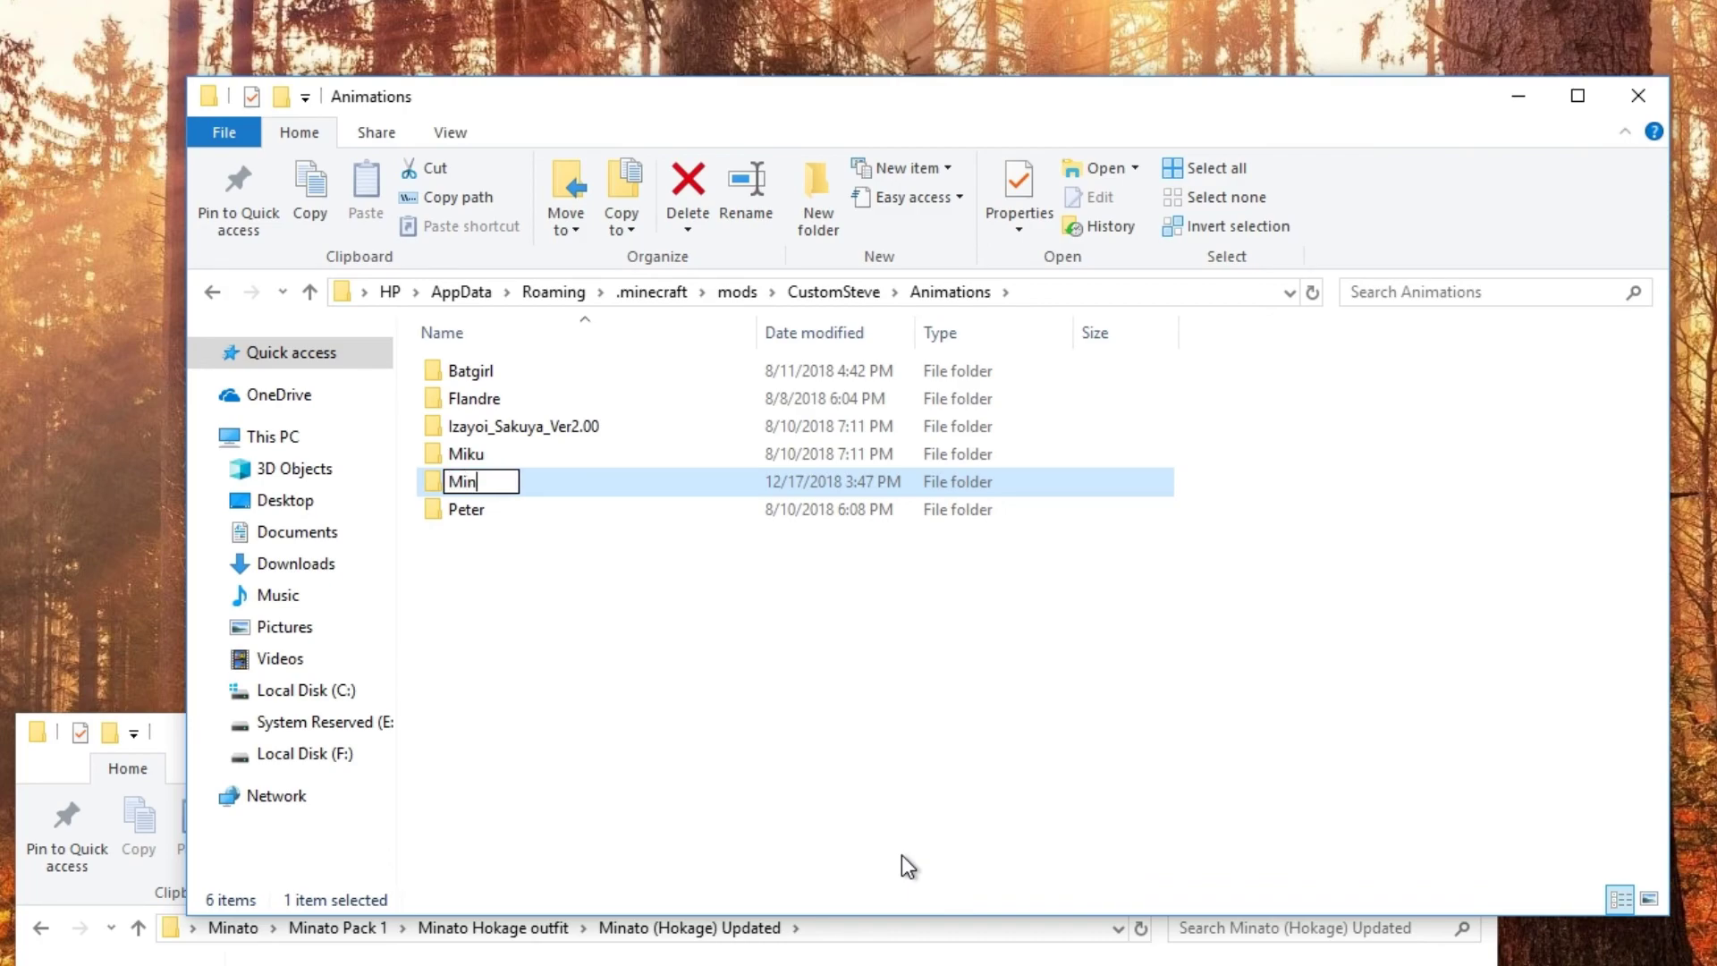
{"action": "key", "text": "BackSpace"}
{"action": "key", "text": "Return"}
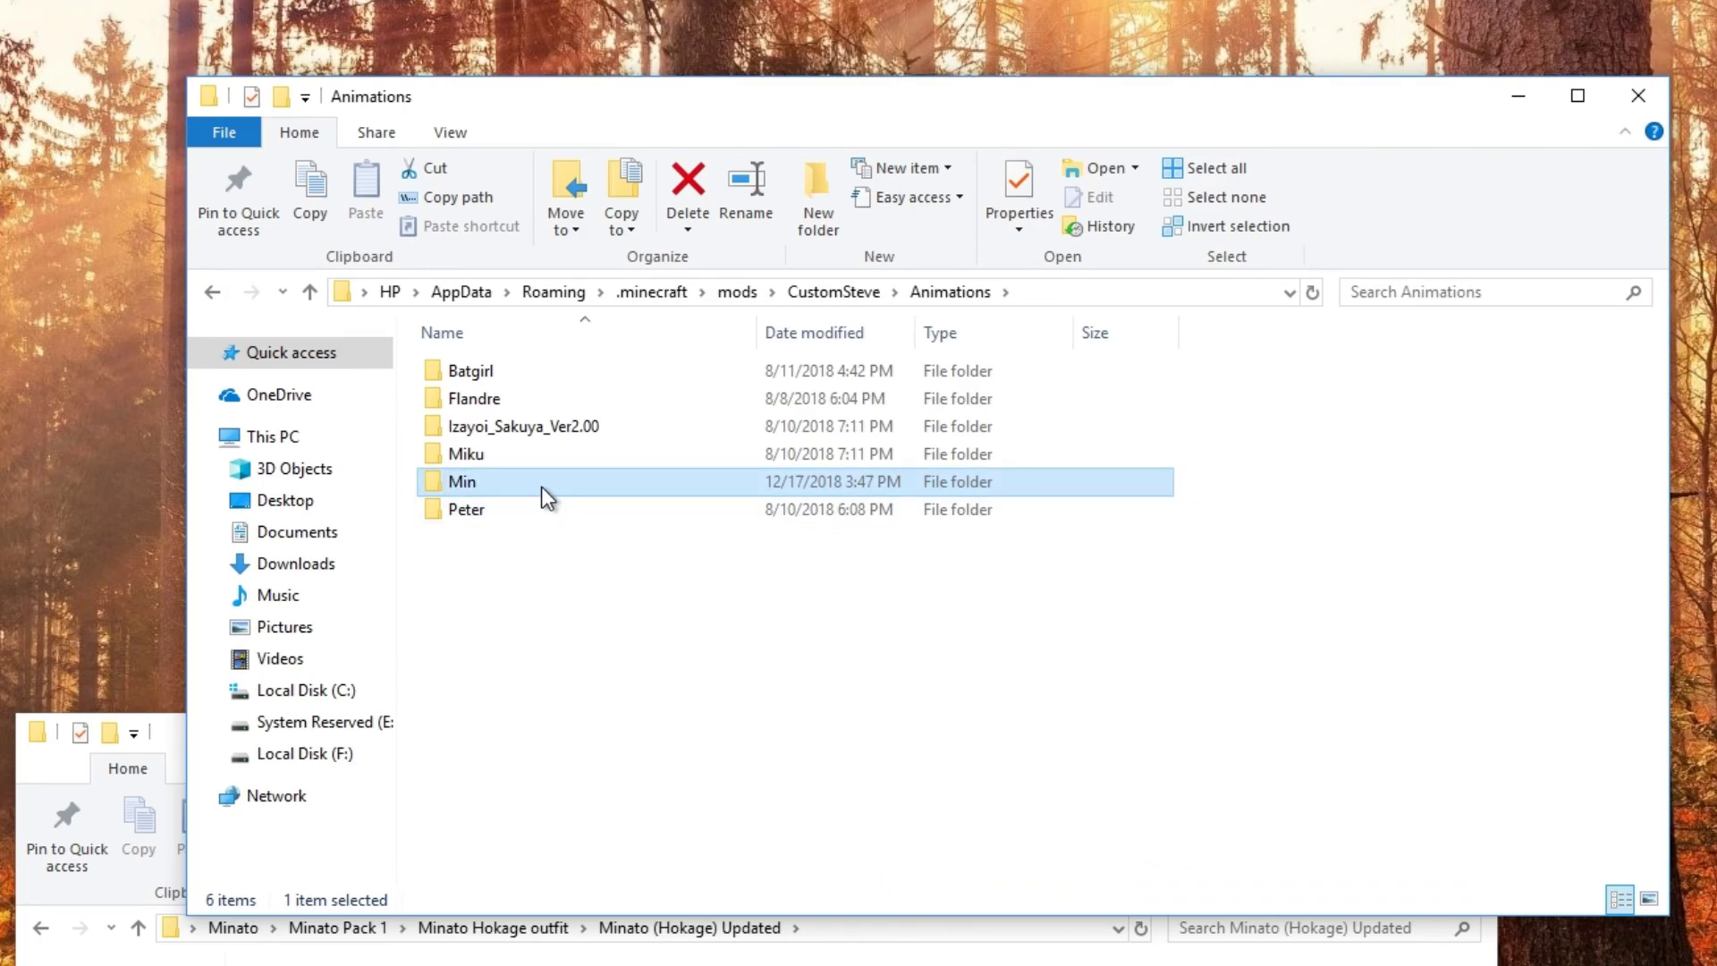
{"action": "left_click", "coordinate": [523, 571]}
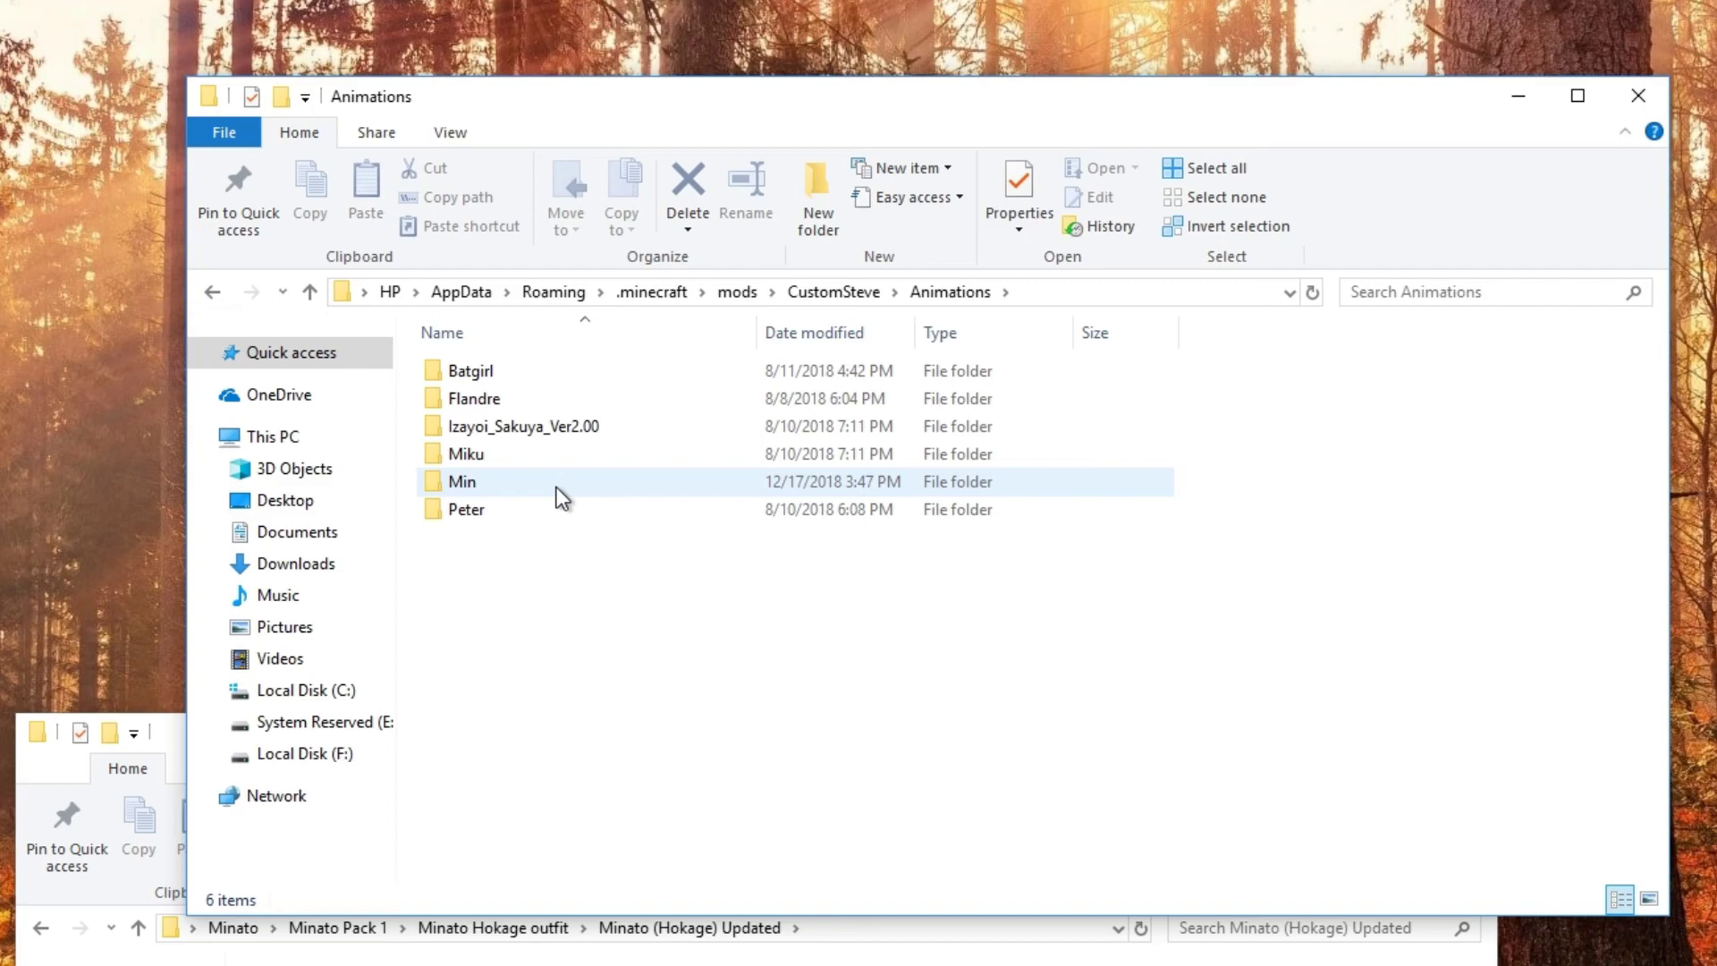
Copy all the VMD animation files from the Izayoi_Sakuya_Ver2.00 animations folder
{"action": "double_click", "coordinate": [519, 429]}
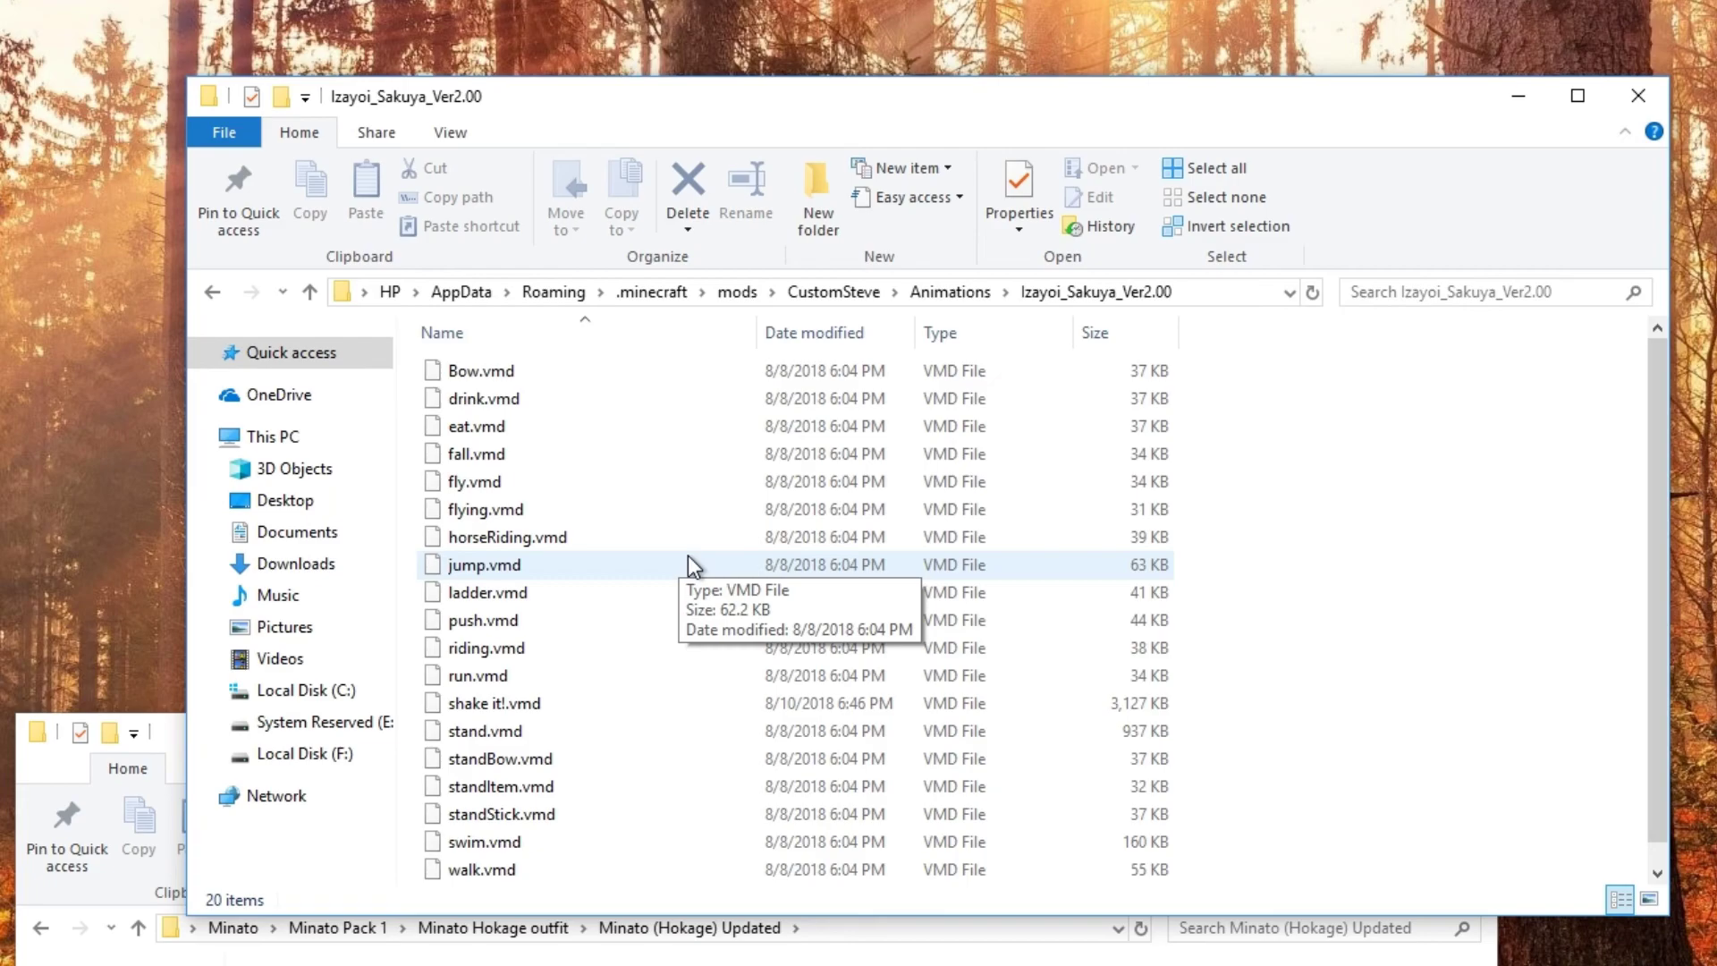
{"action": "key", "text": "ctrl+a"}
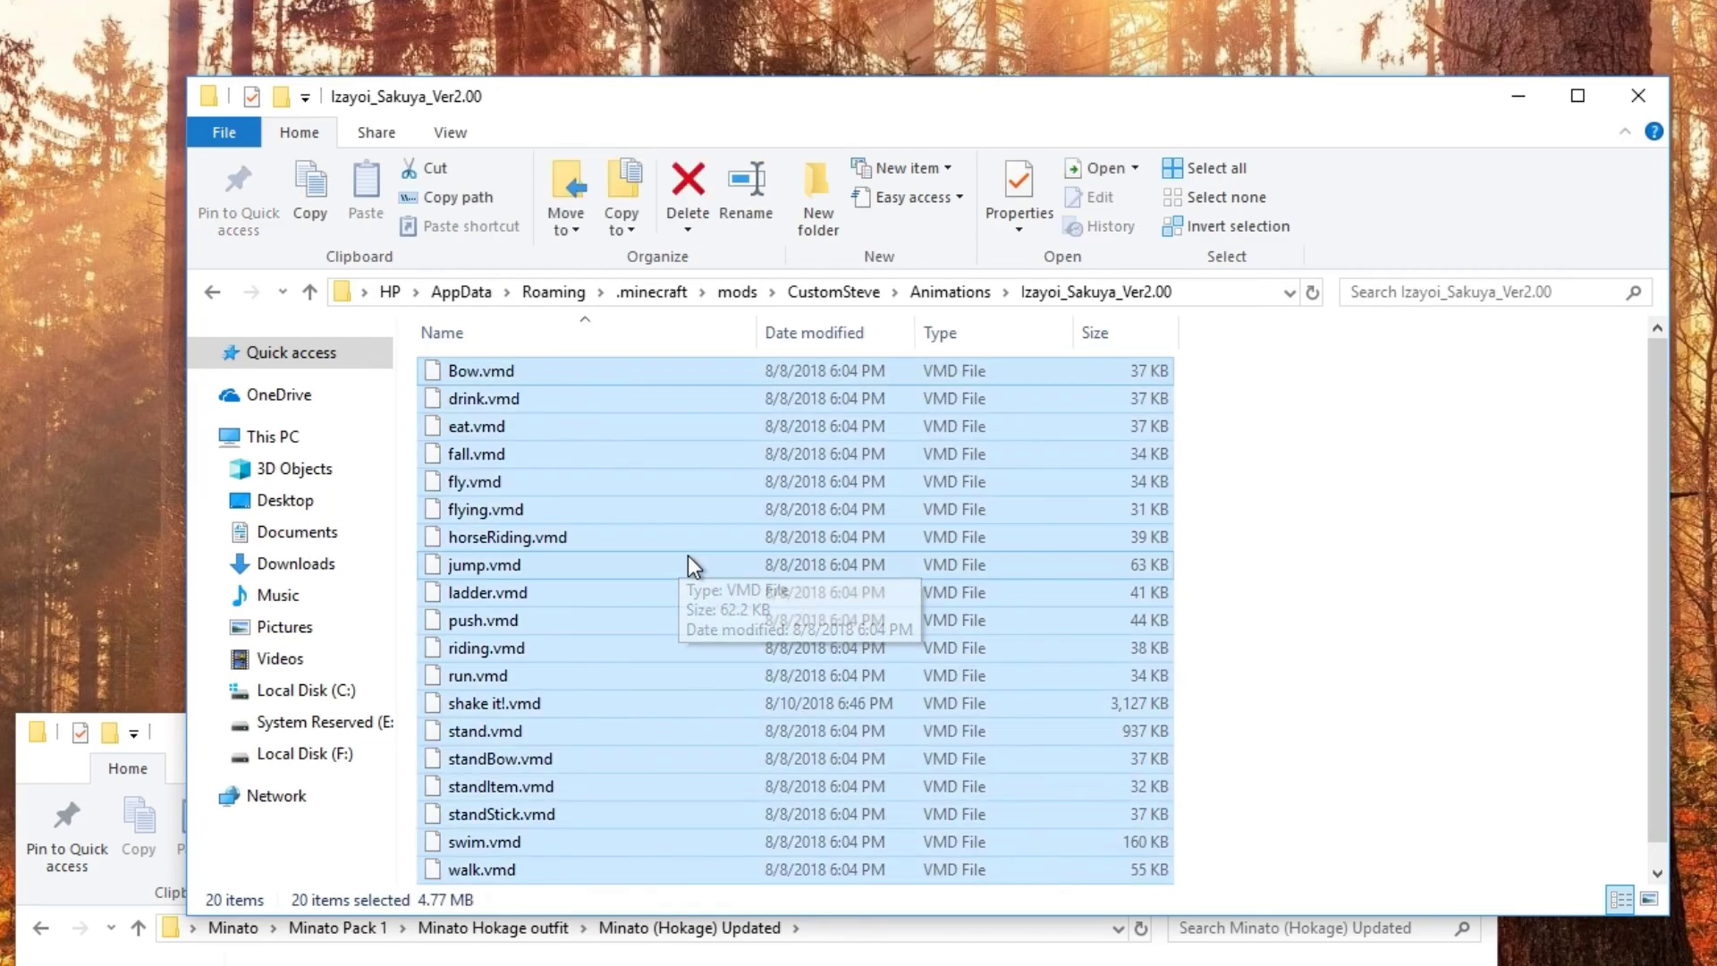
{"action": "right_click", "coordinate": [689, 556]}
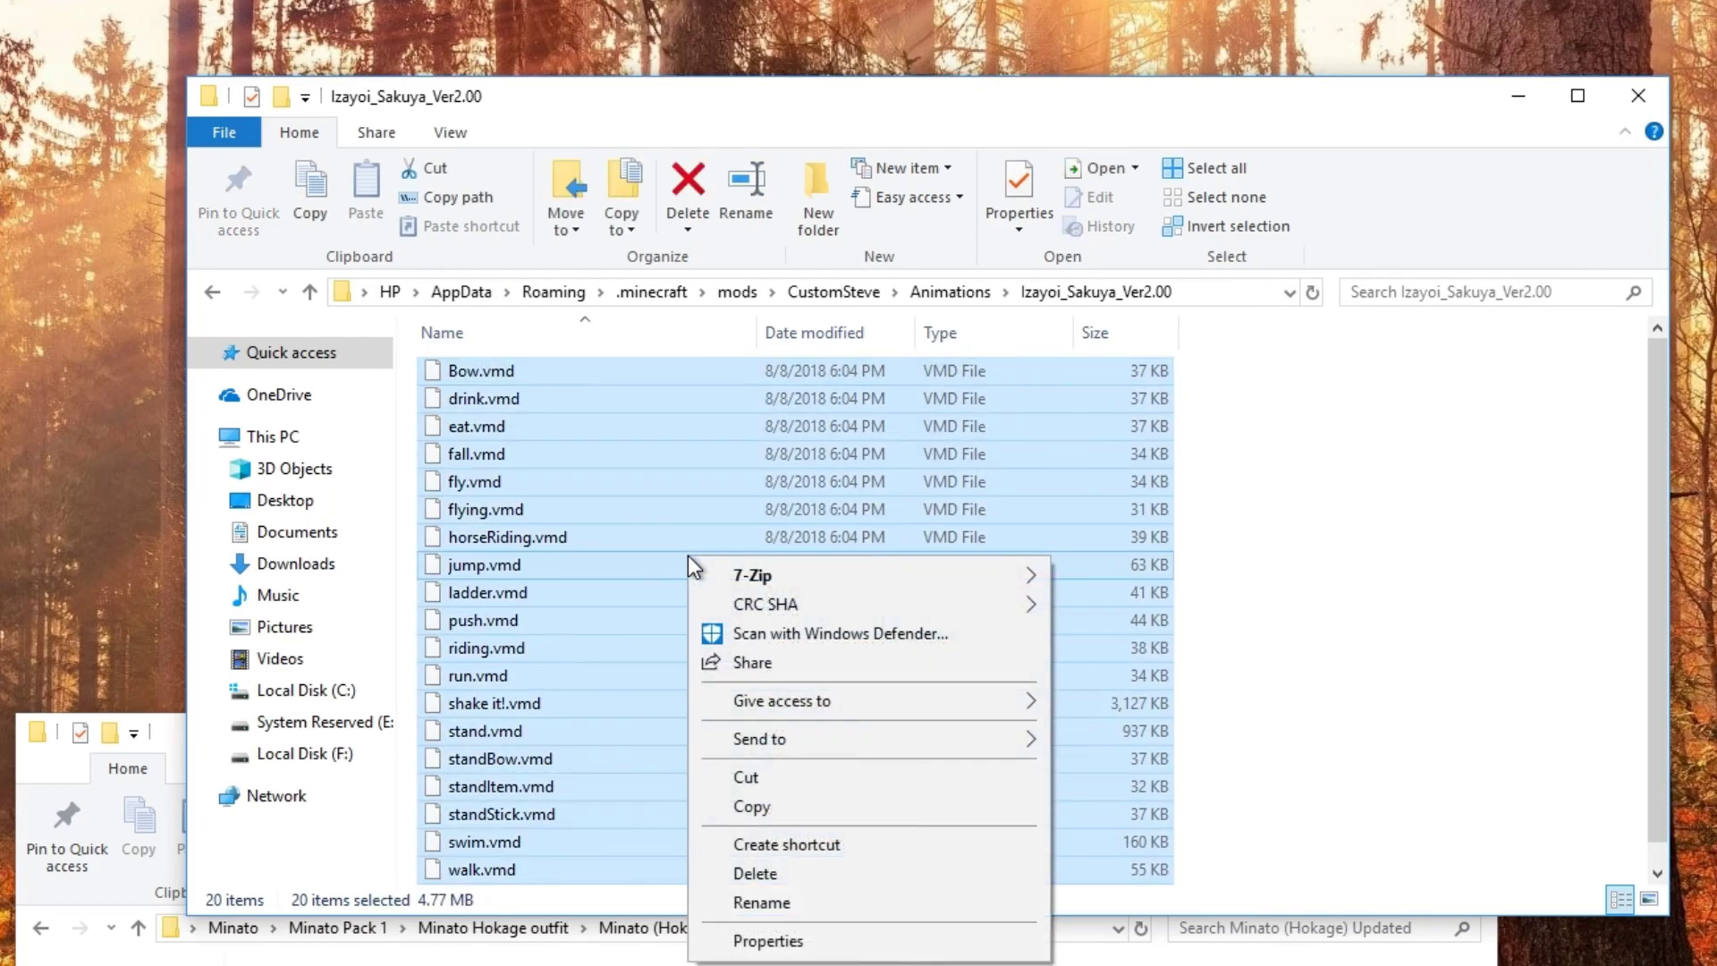
{"action": "left_click", "coordinate": [751, 810]}
Paste the copied VMD animation files into the Min folder under Animations
{"action": "left_click", "coordinate": [224, 285]}
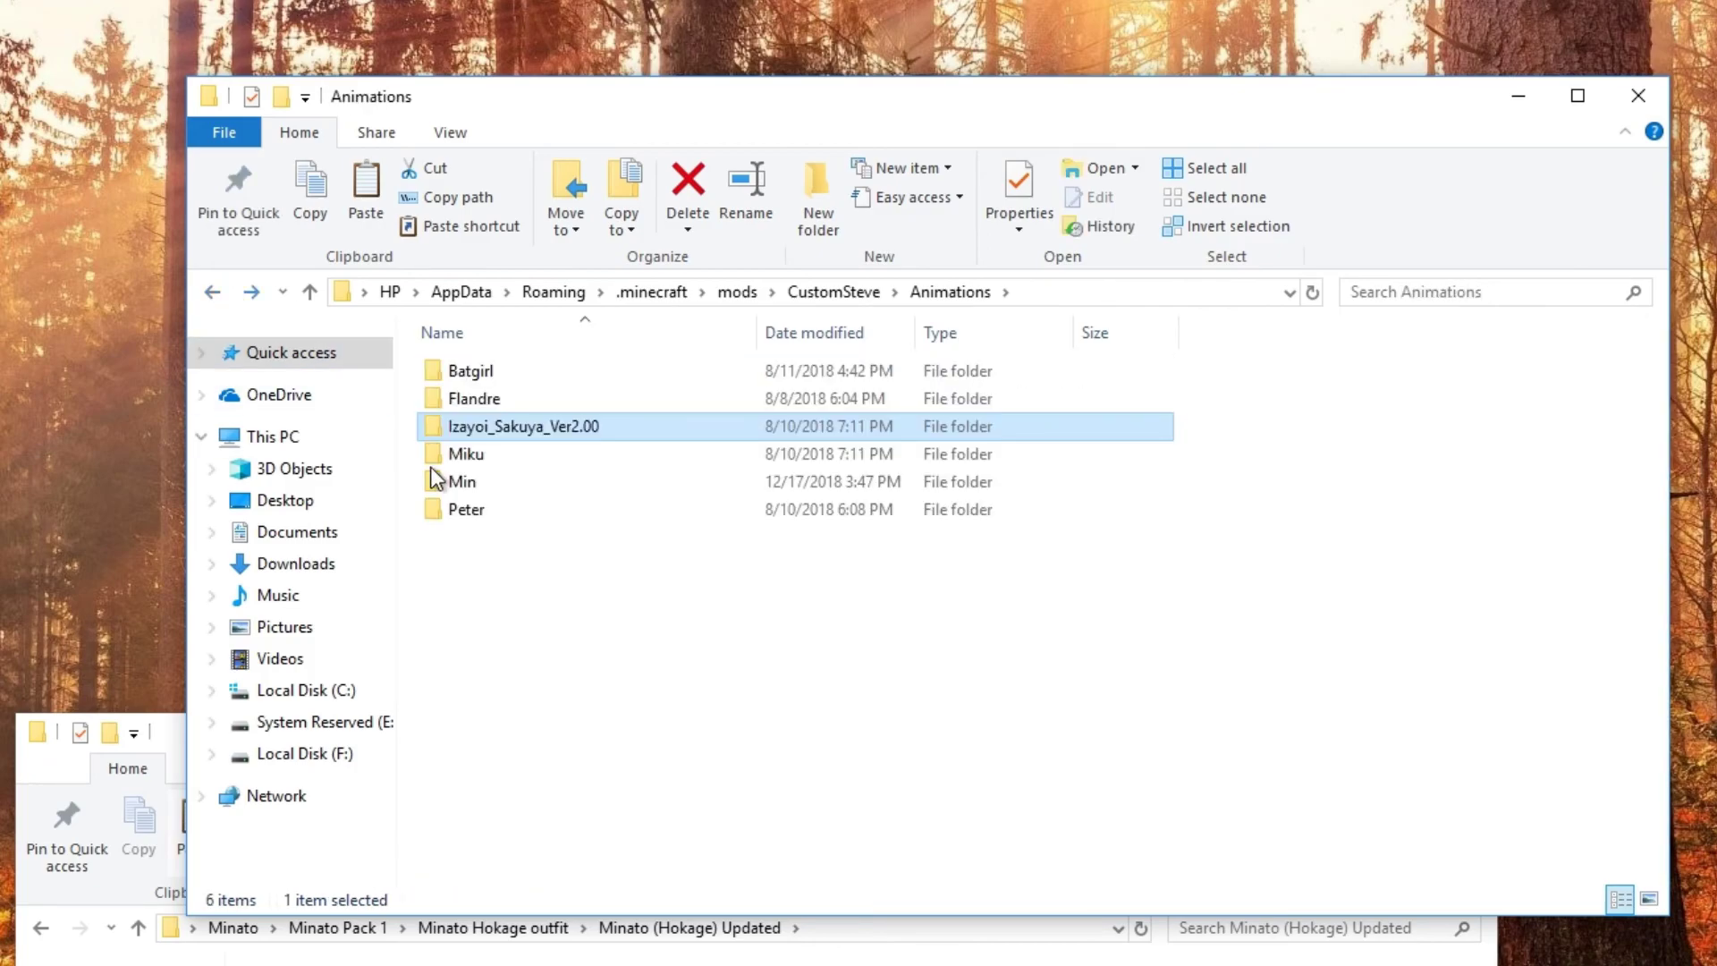
{"action": "left_click", "coordinate": [512, 487]}
{"action": "double_click", "coordinate": [513, 487]}
{"action": "right_click", "coordinate": [512, 487]}
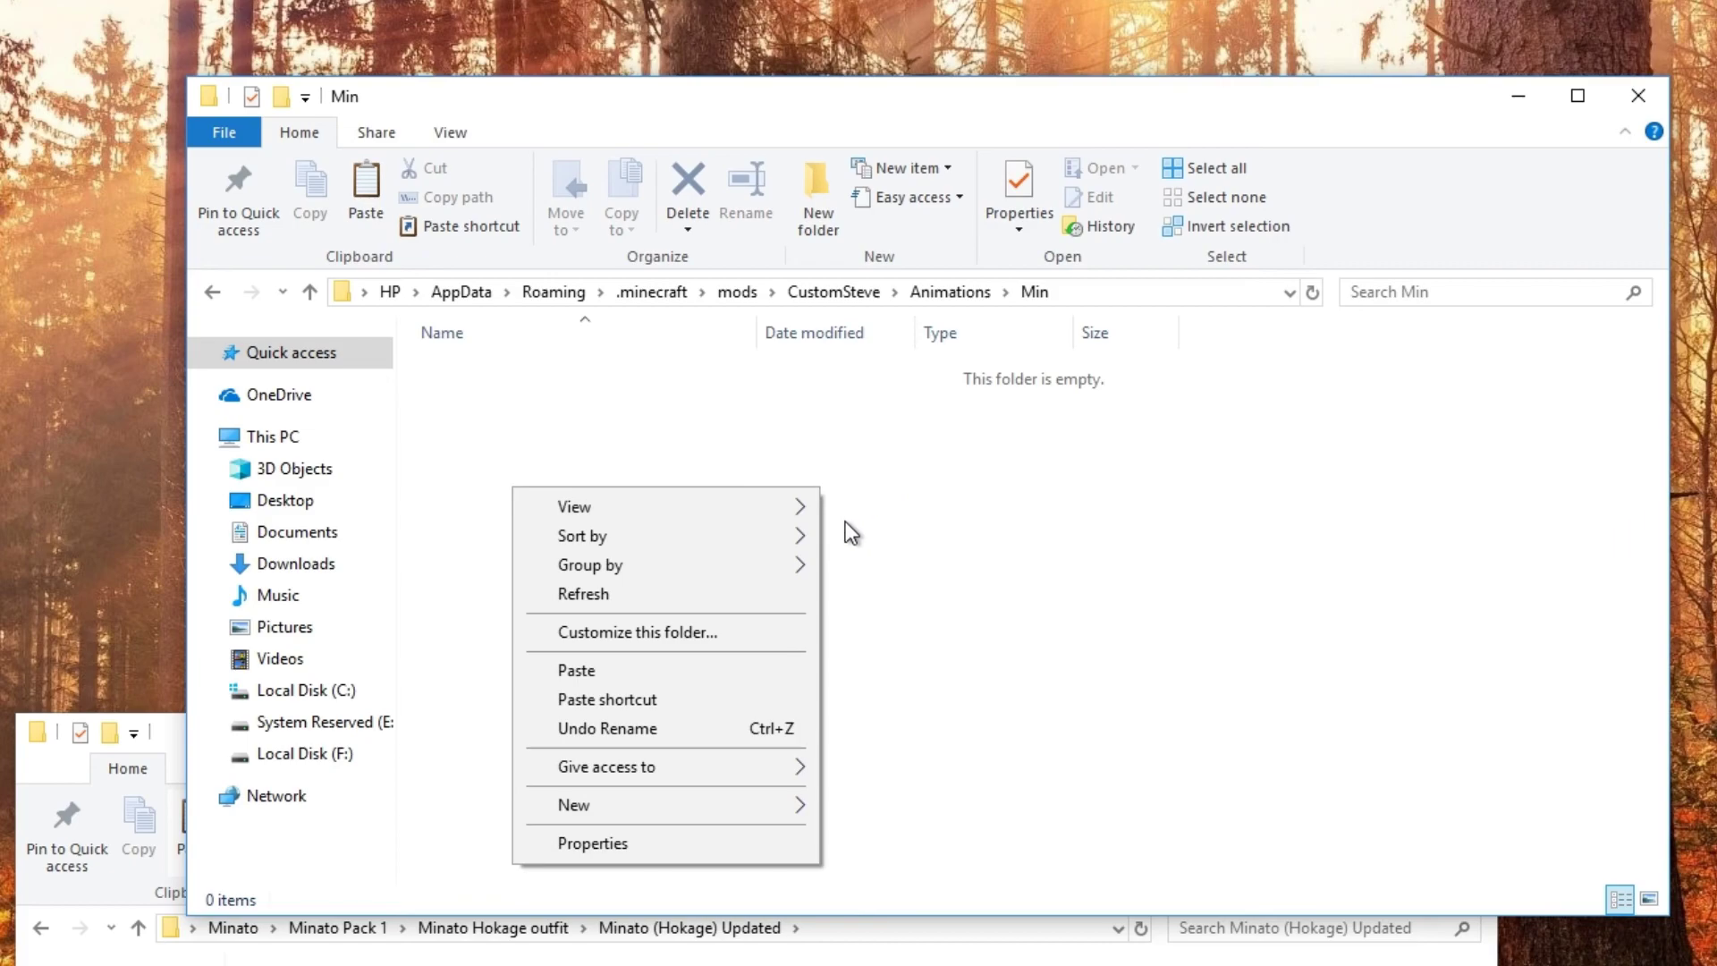
{"action": "left_click", "coordinate": [705, 670]}
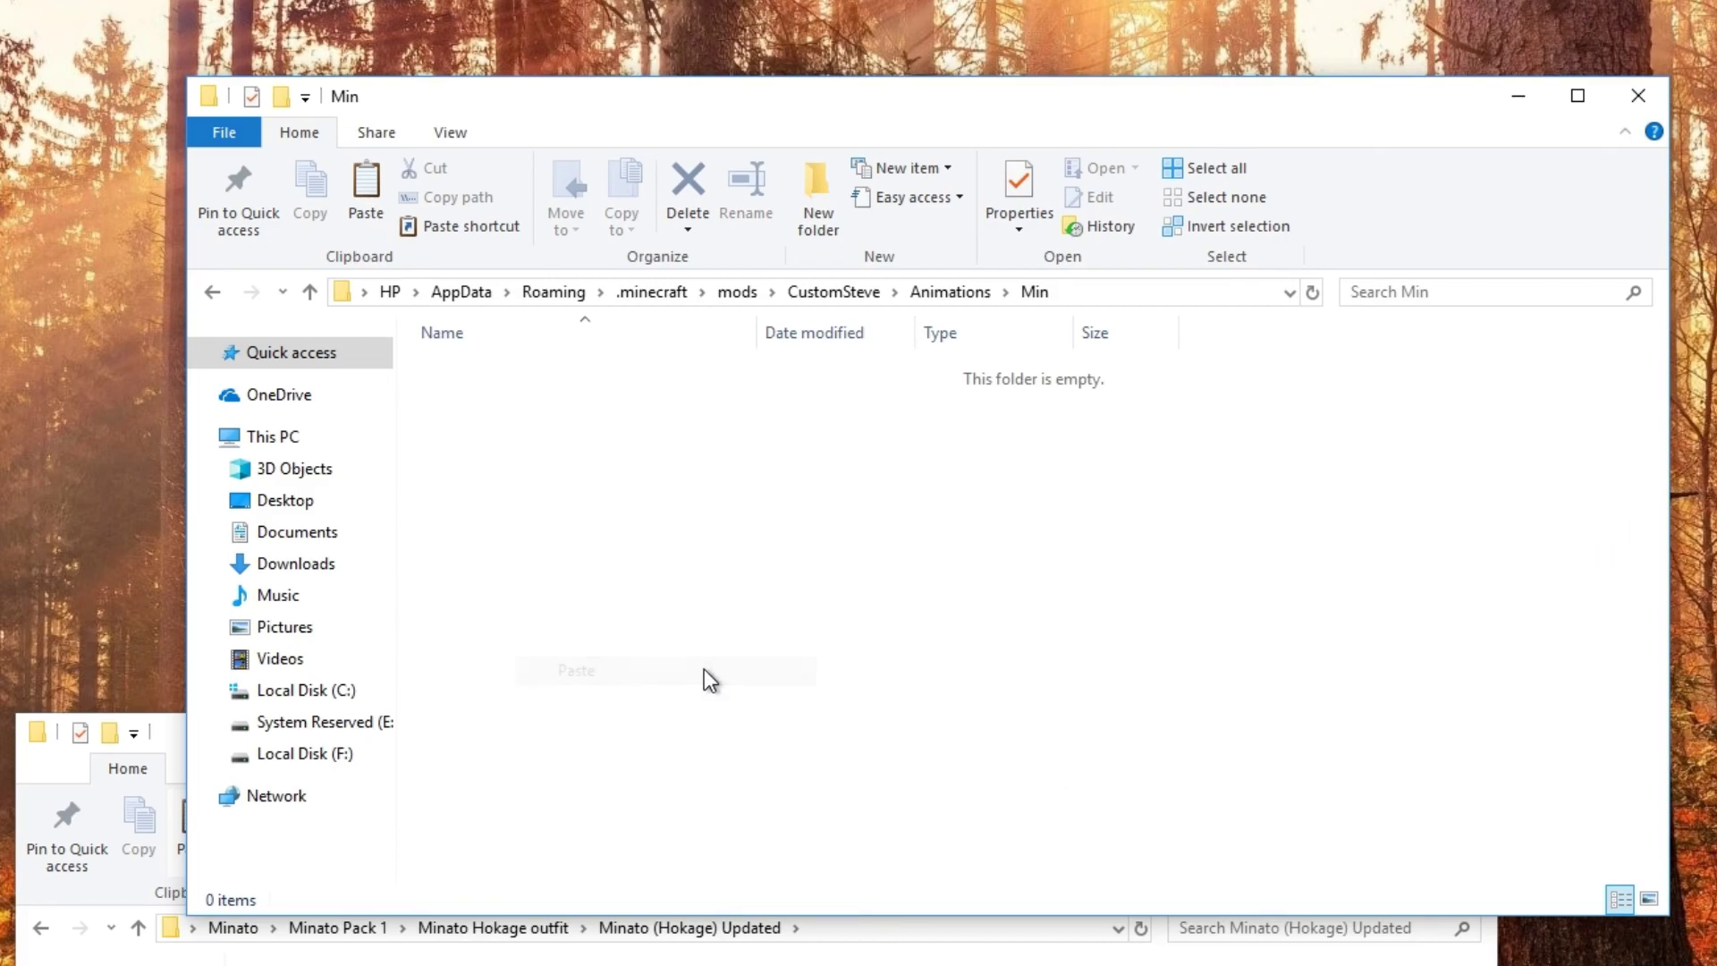
{"action": "left_click", "coordinate": [1225, 614]}
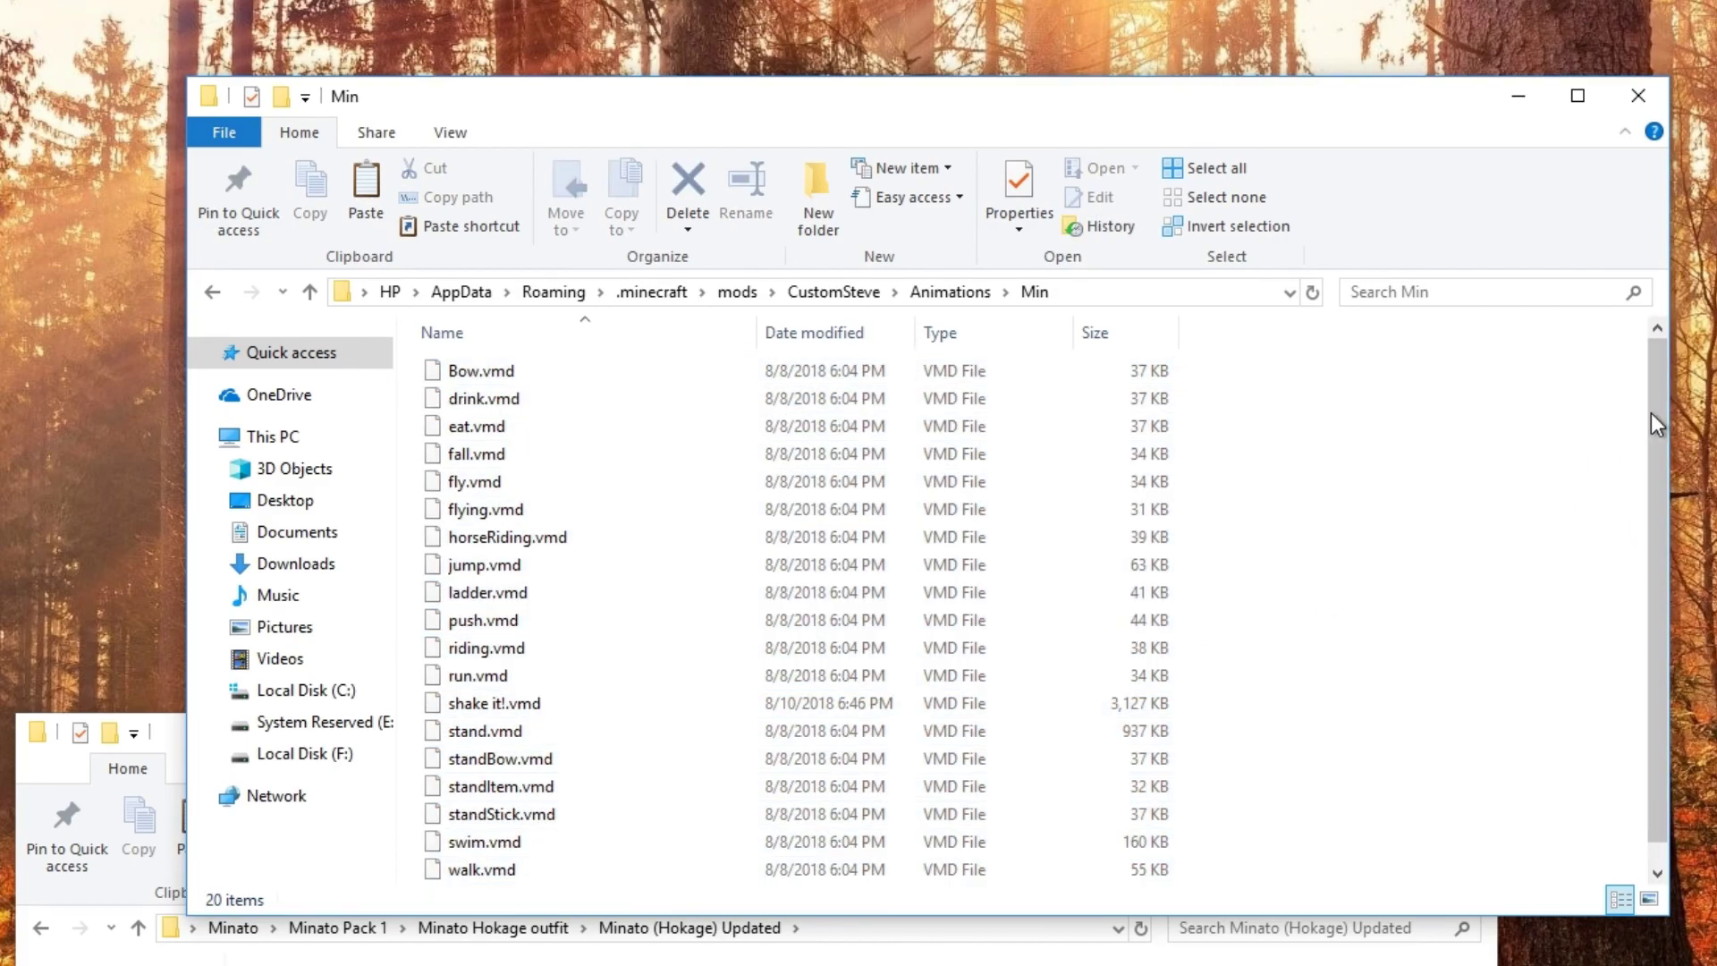
{"action": "left_click_drag", "start_coordinate": [1656, 410], "coordinate": [1634, 495]}
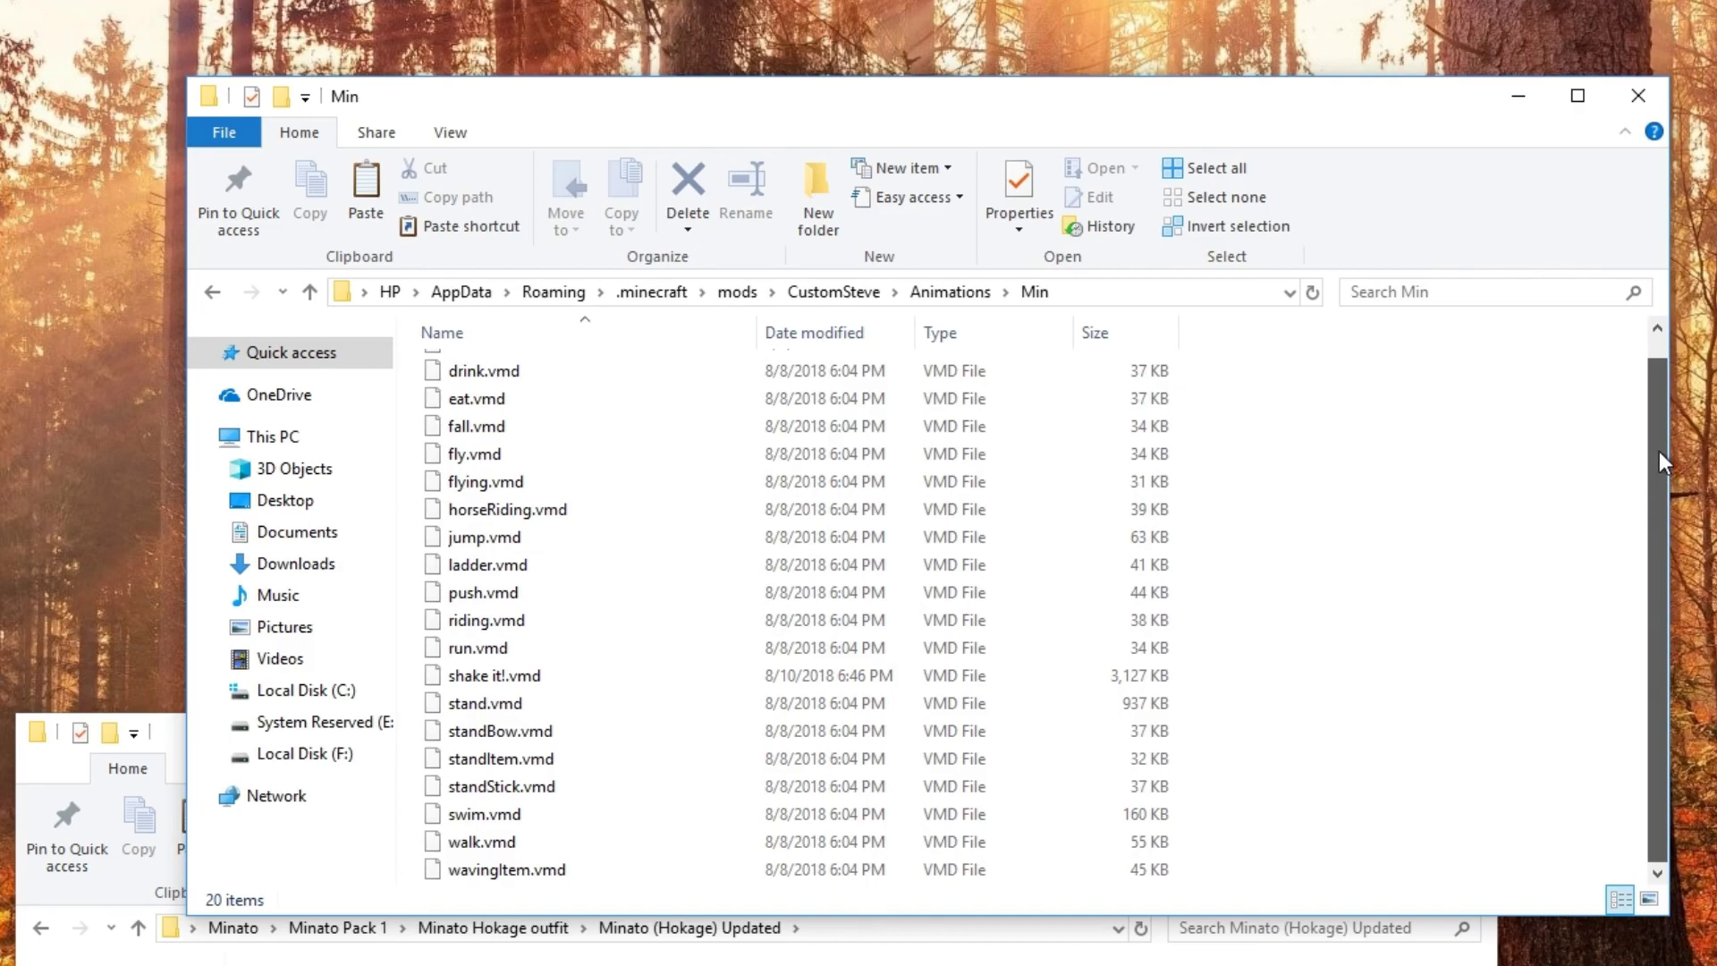
Delete run.vmd from the Min animations folder, sending it to the Recycle Bin
{"action": "left_click", "coordinate": [513, 647]}
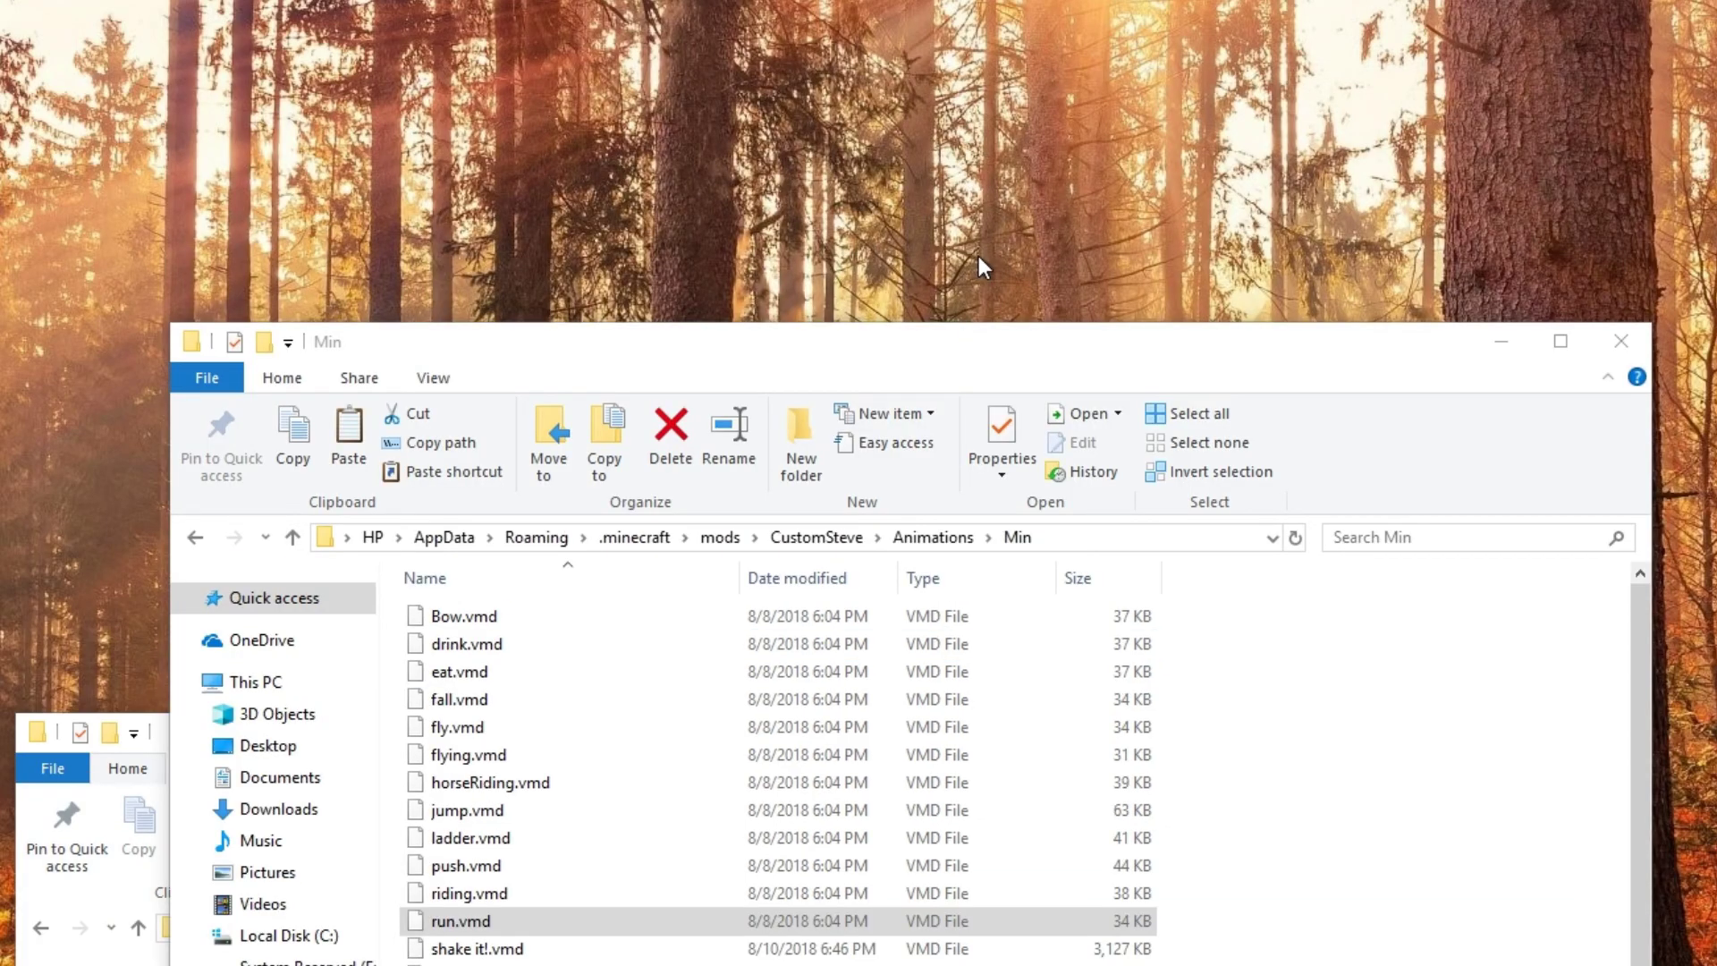
{"action": "left_click", "coordinate": [497, 924]}
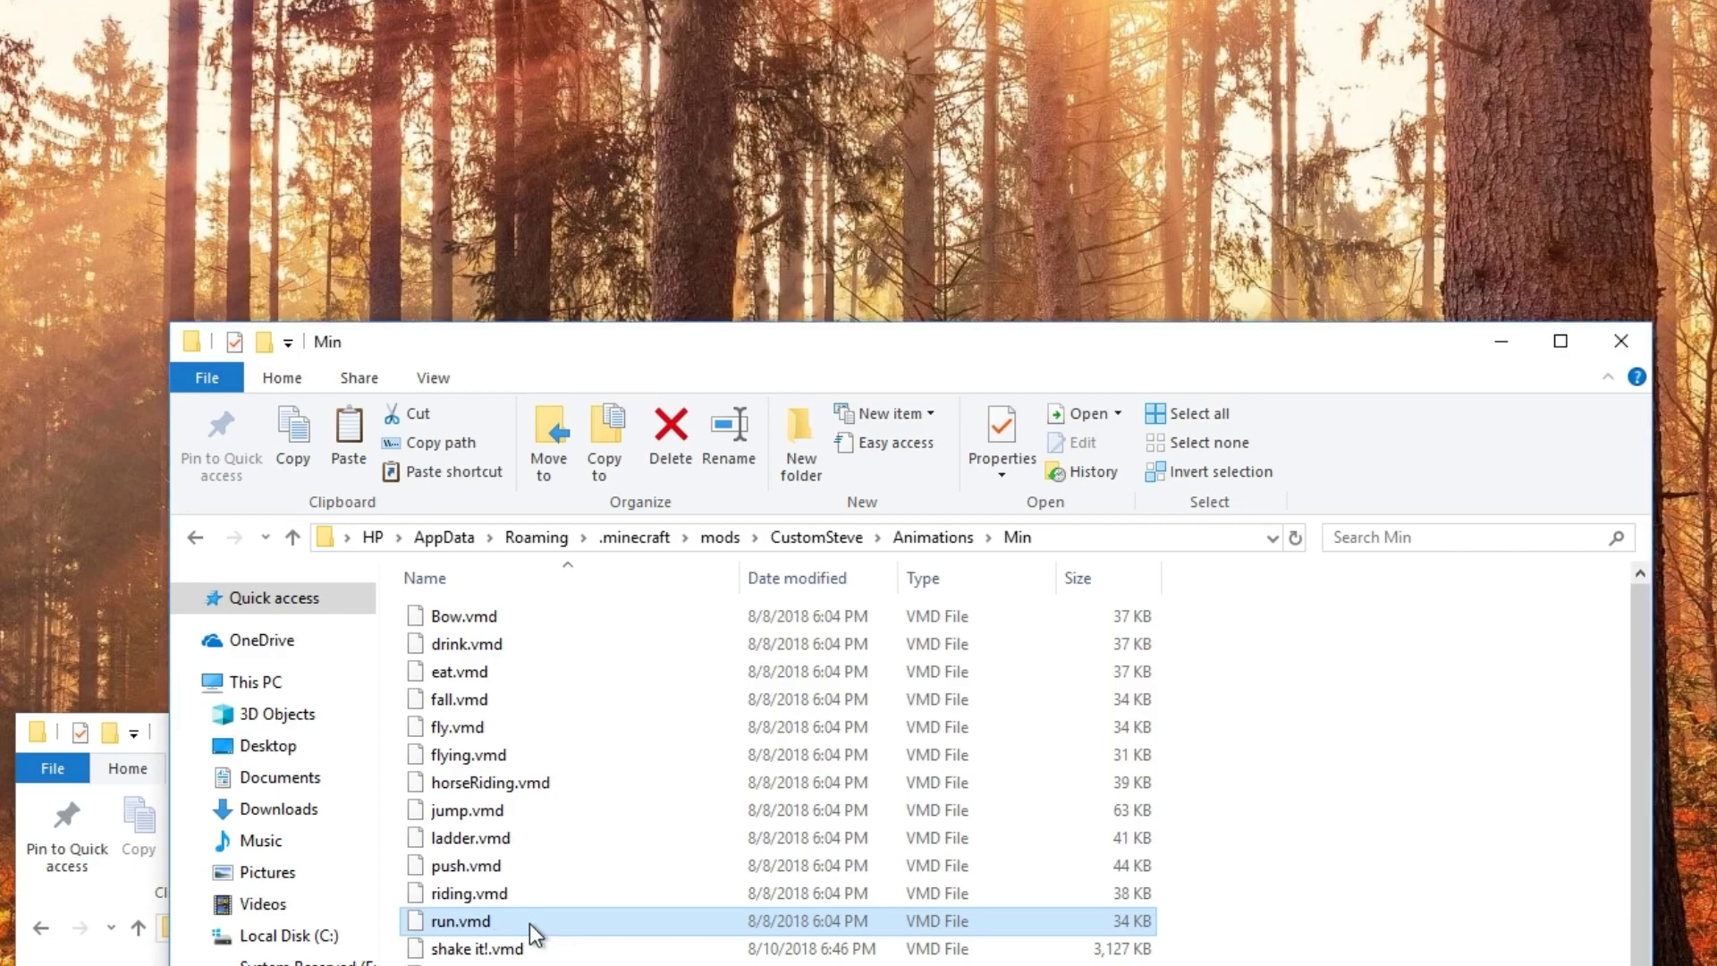
{"action": "right_click", "coordinate": [481, 924]}
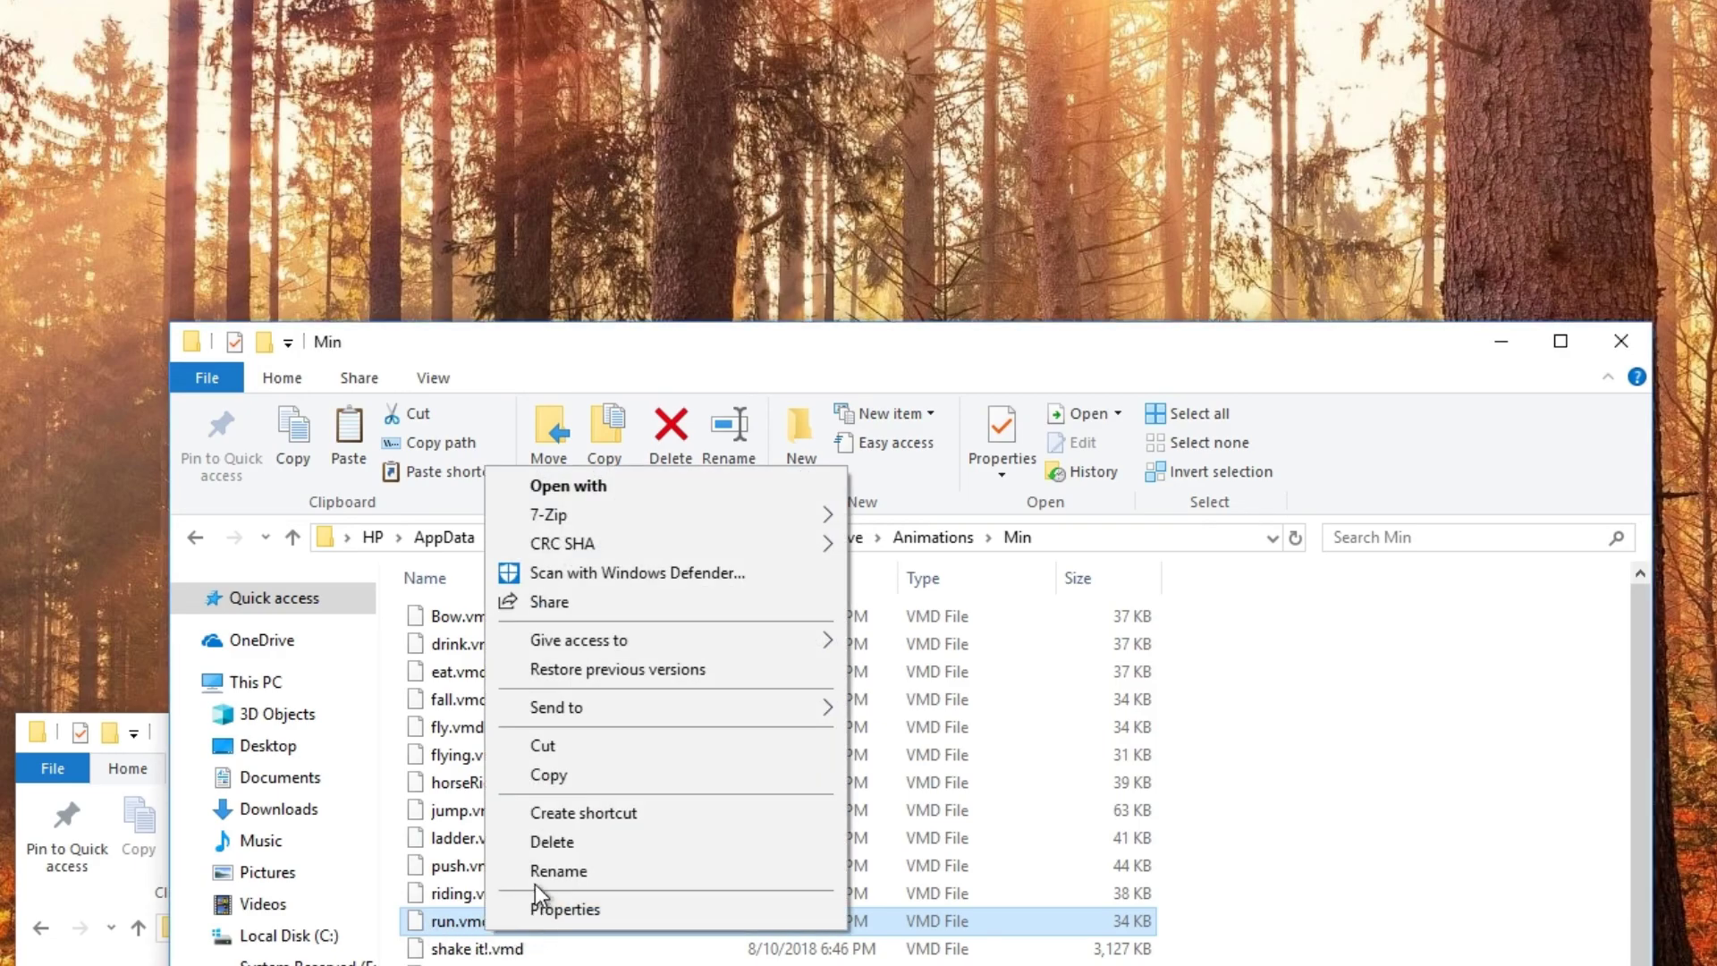
{"action": "left_click", "coordinate": [547, 840]}
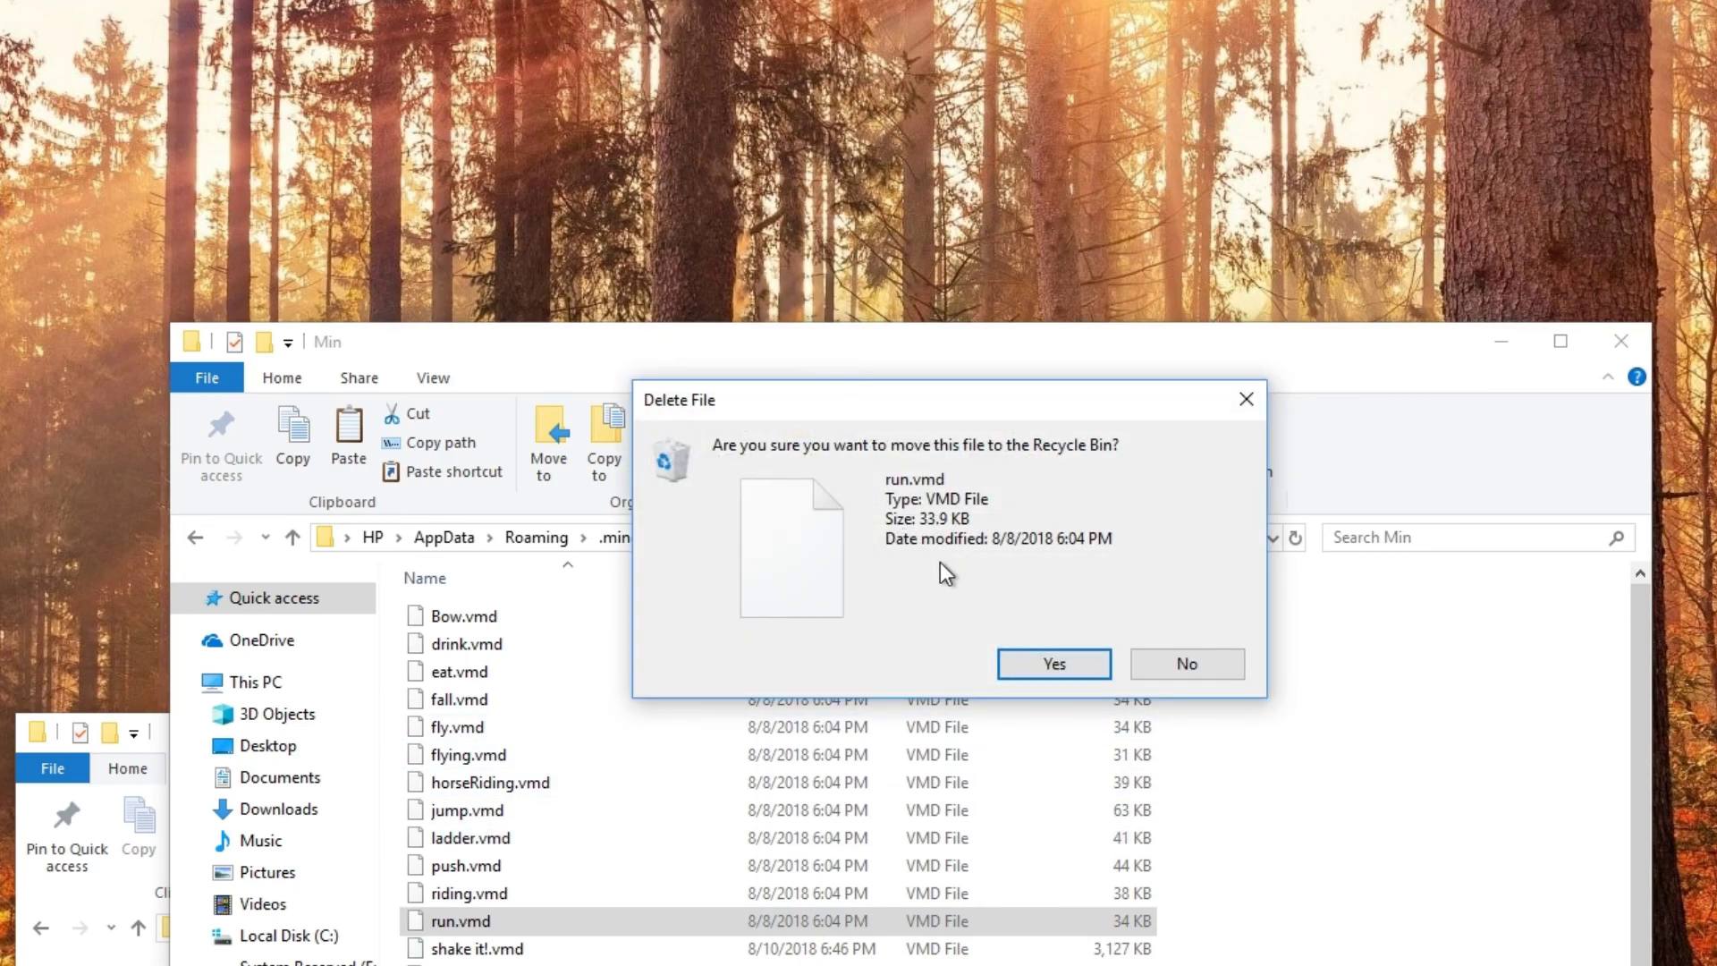
{"action": "left_click", "coordinate": [1054, 663]}
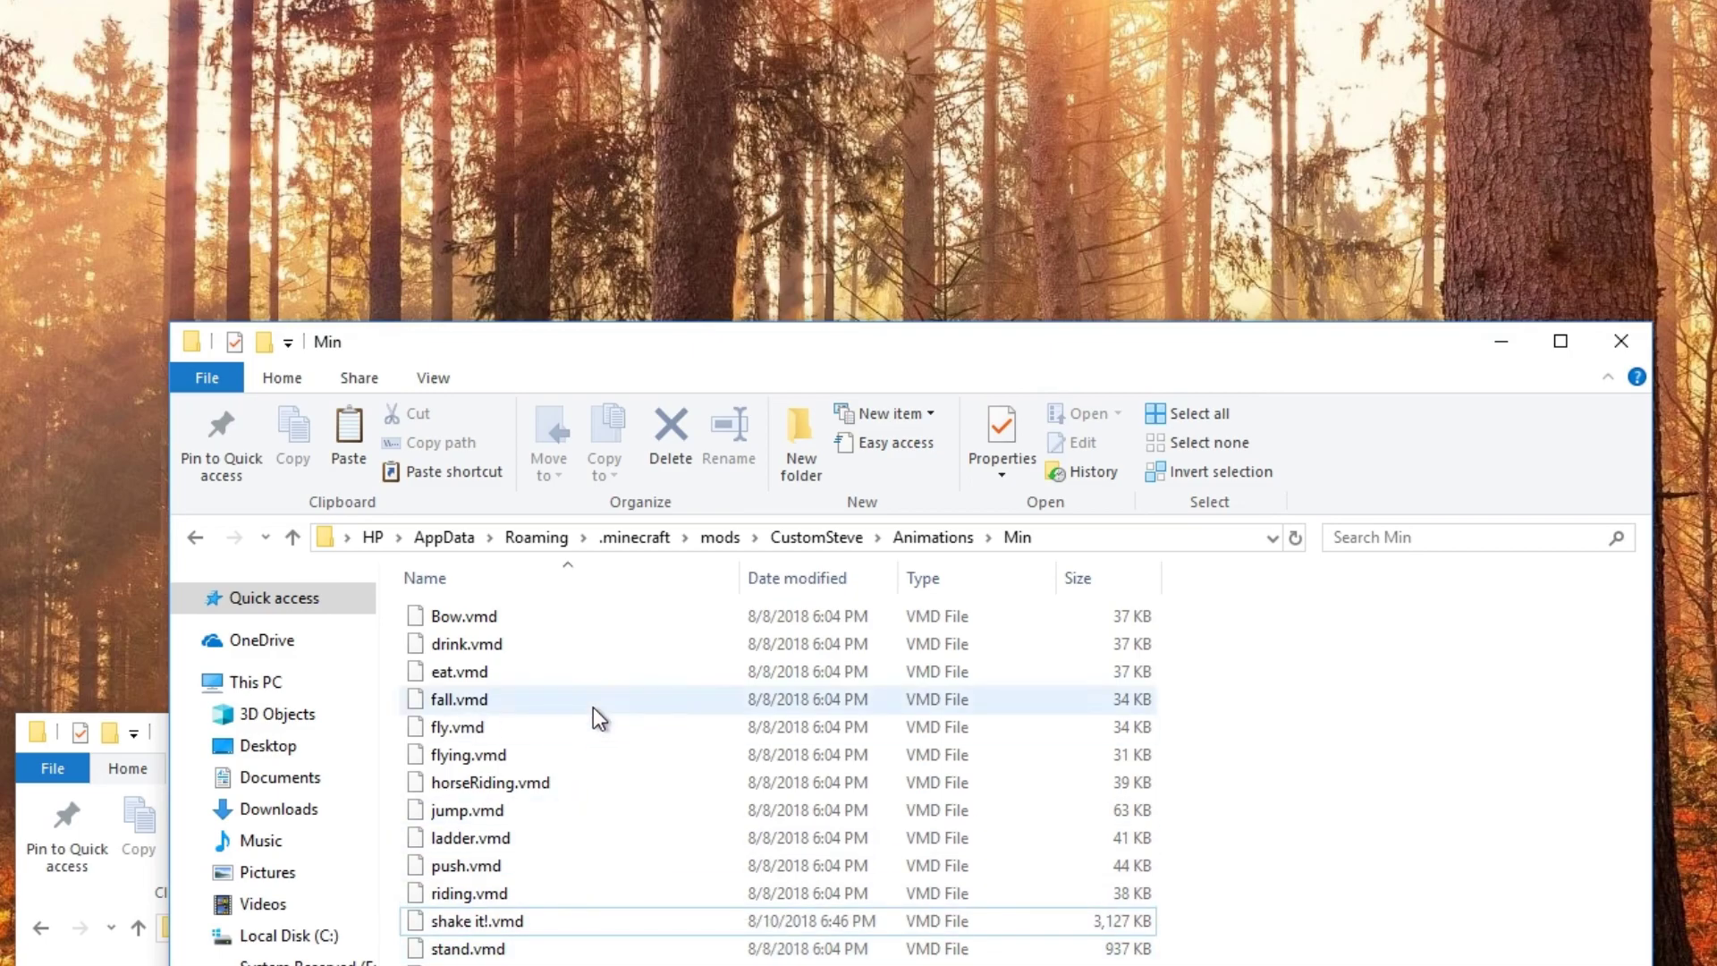
Paste RunningMotion_Character.vmd into the Min animations folder and rename it run.vmd
{"action": "key", "text": "ctrl+v"}
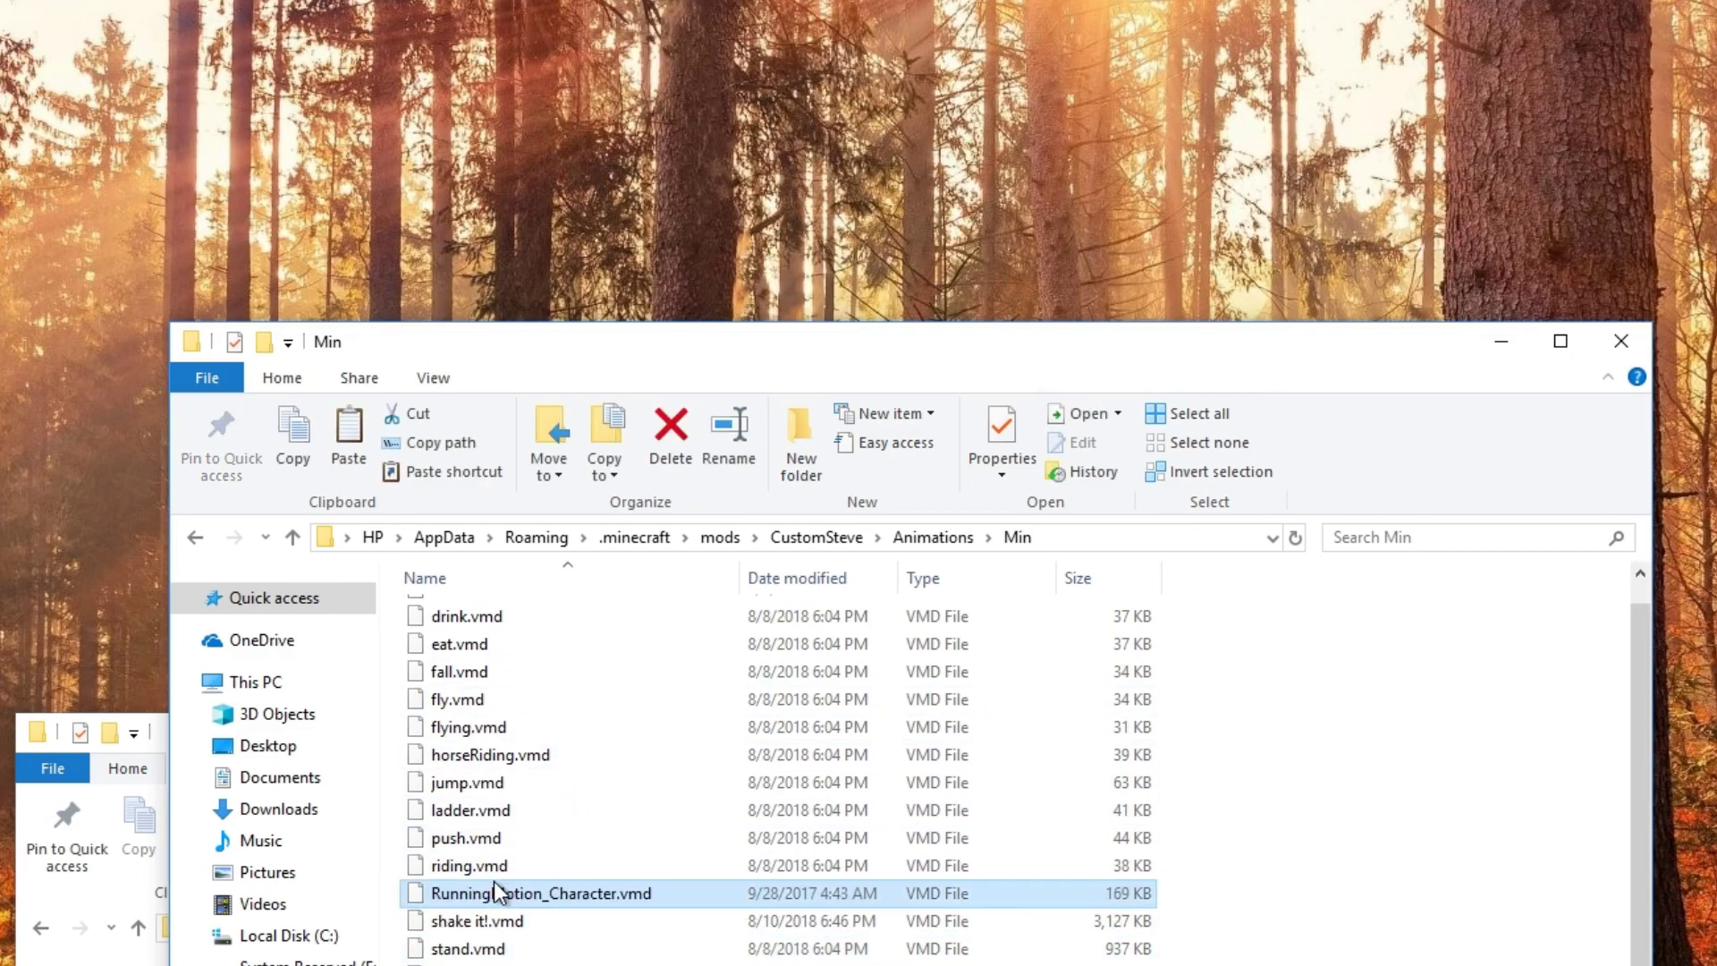
{"action": "left_click", "coordinate": [524, 891]}
{"action": "right_click", "coordinate": [535, 895]}
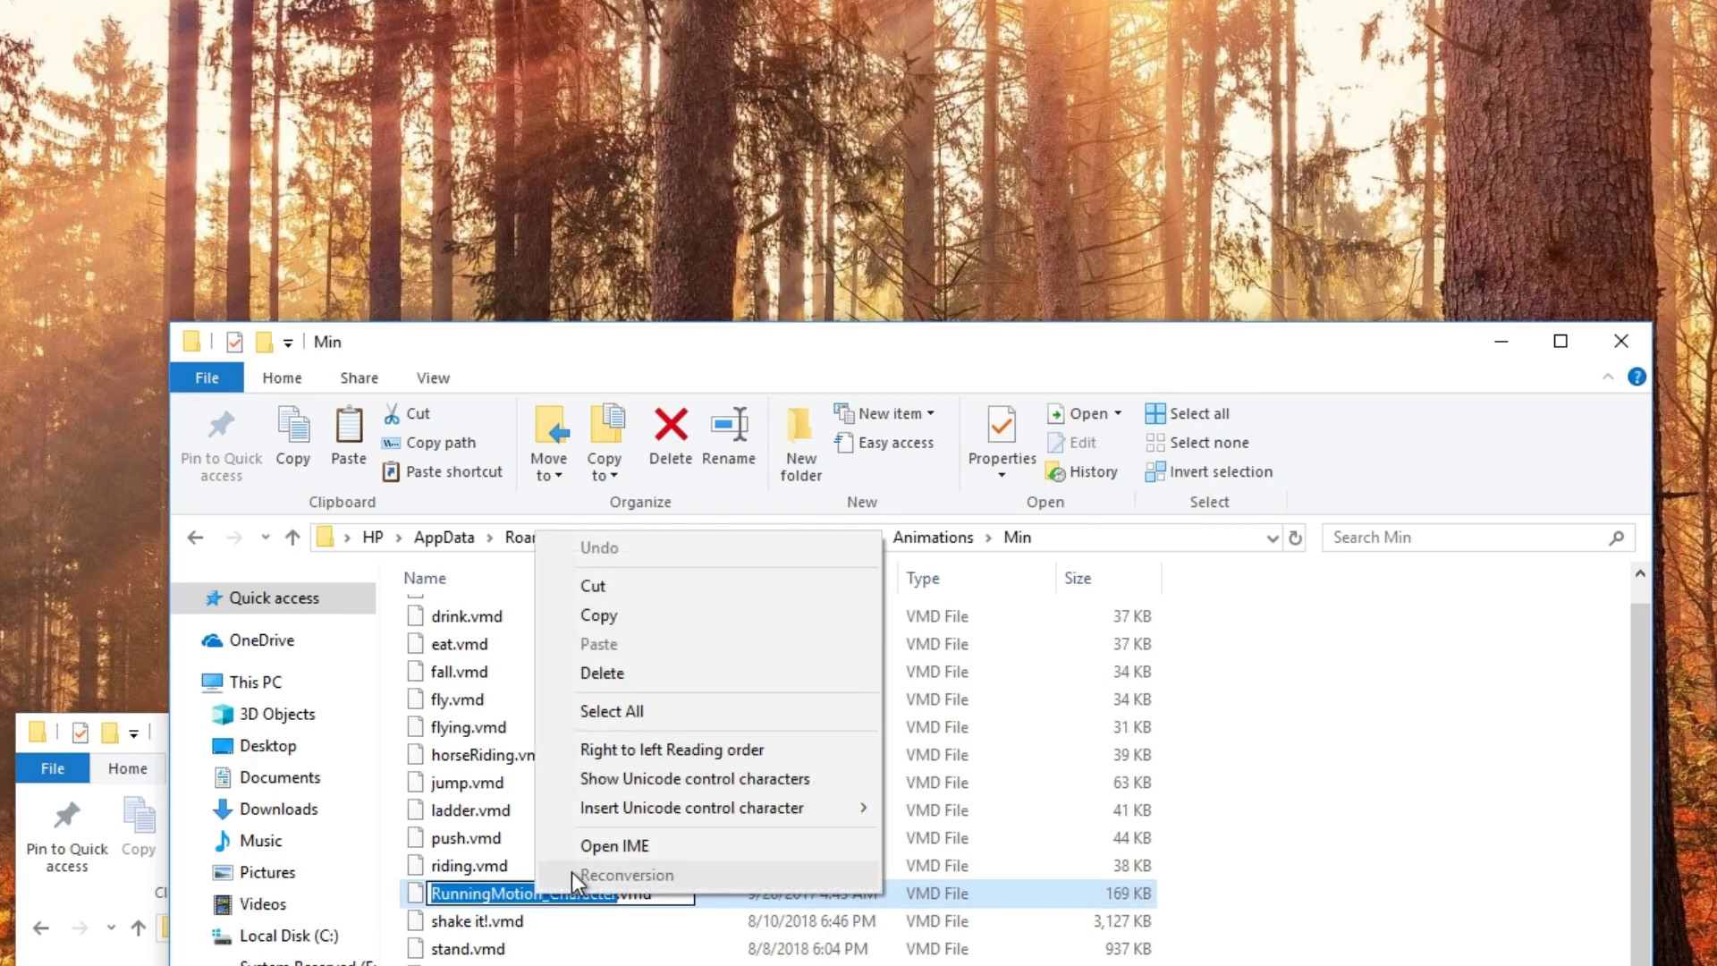
{"action": "left_click", "coordinate": [528, 359]}
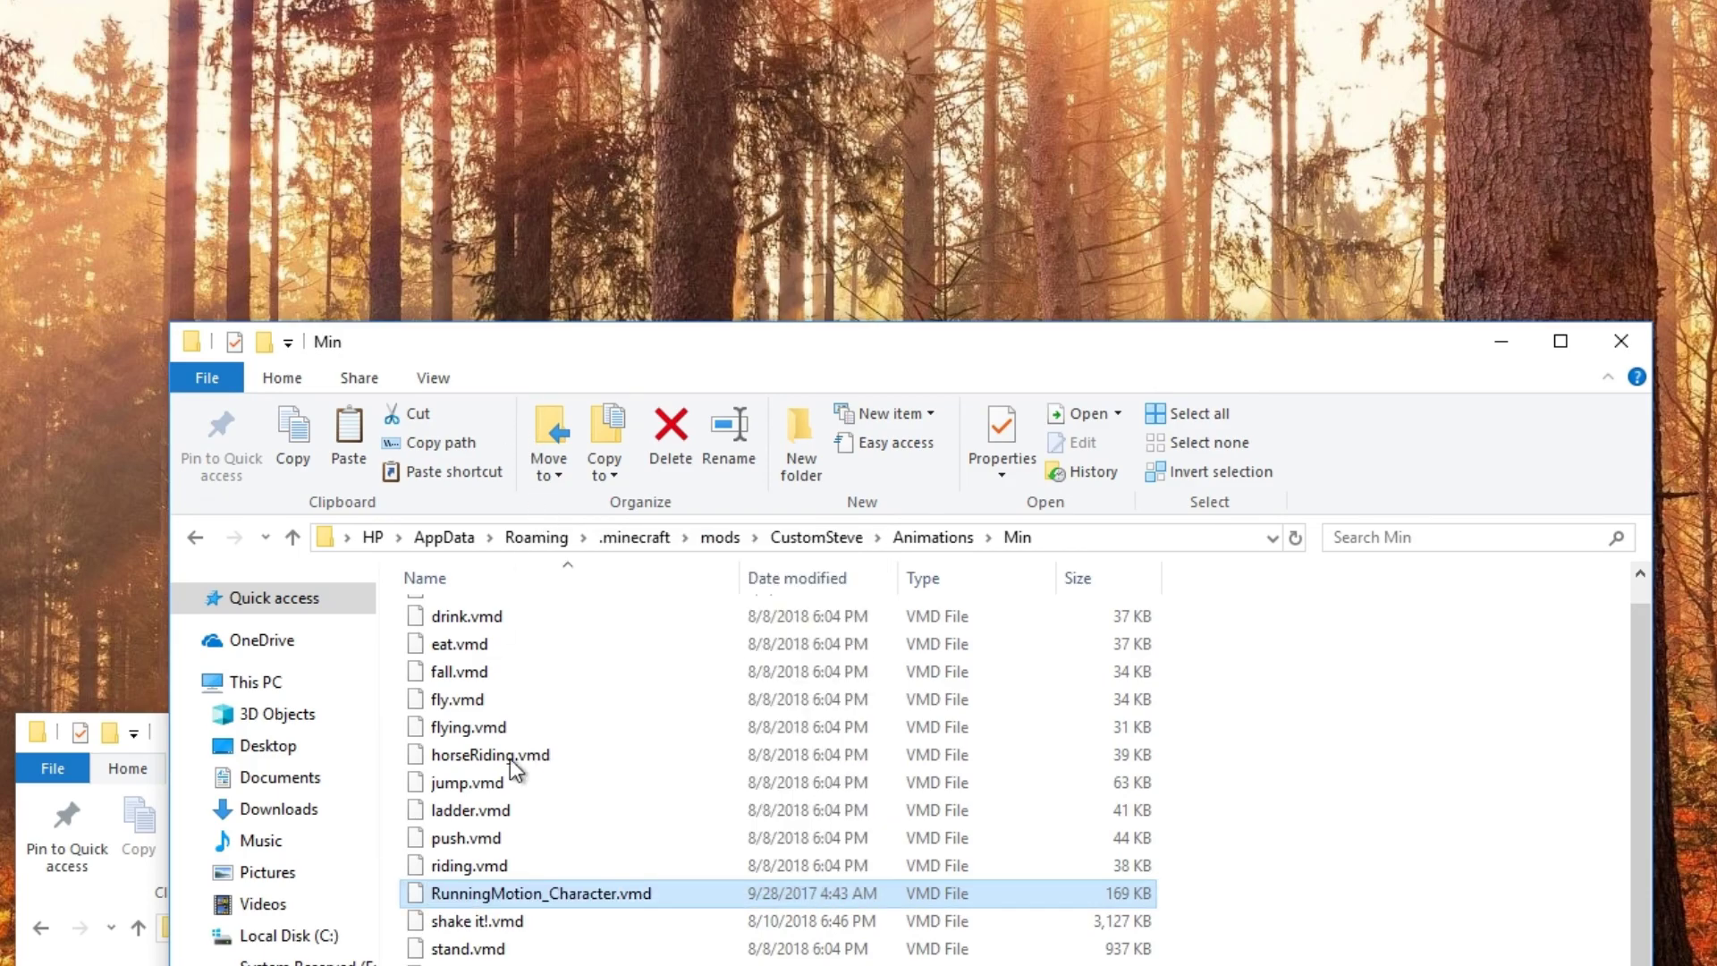
{"action": "right_click", "coordinate": [567, 892]}
{"action": "left_click", "coordinate": [604, 836]}
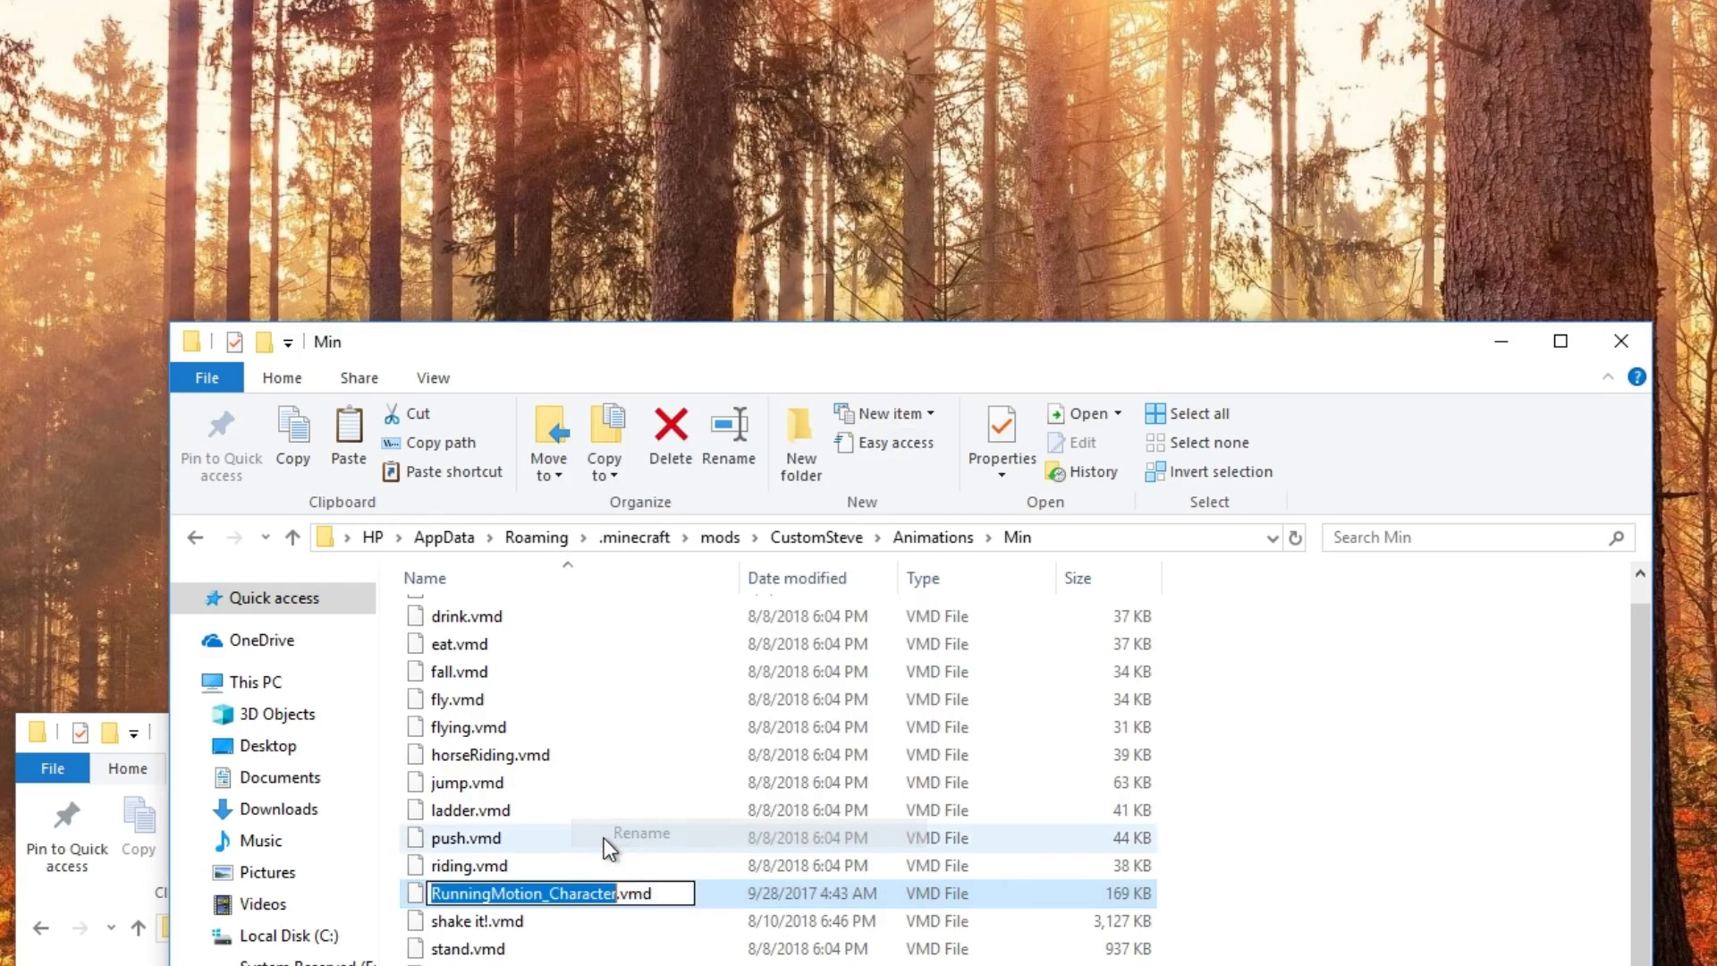
{"action": "type", "text": "run"}
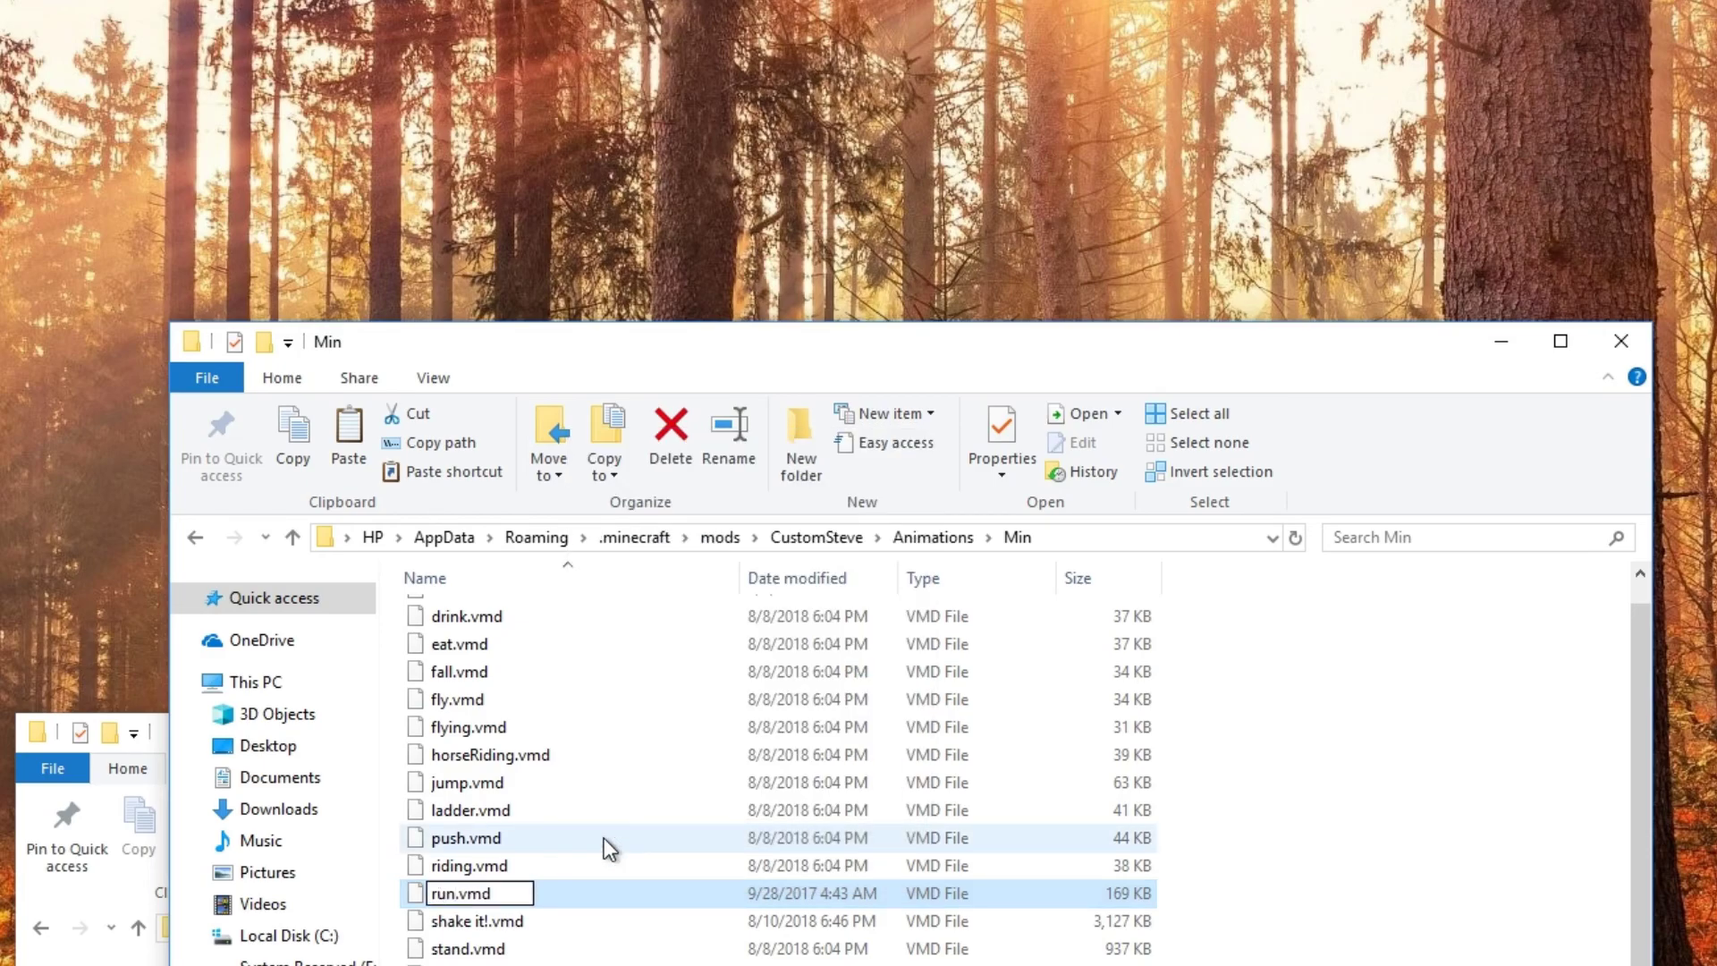
{"action": "key", "text": "Return"}
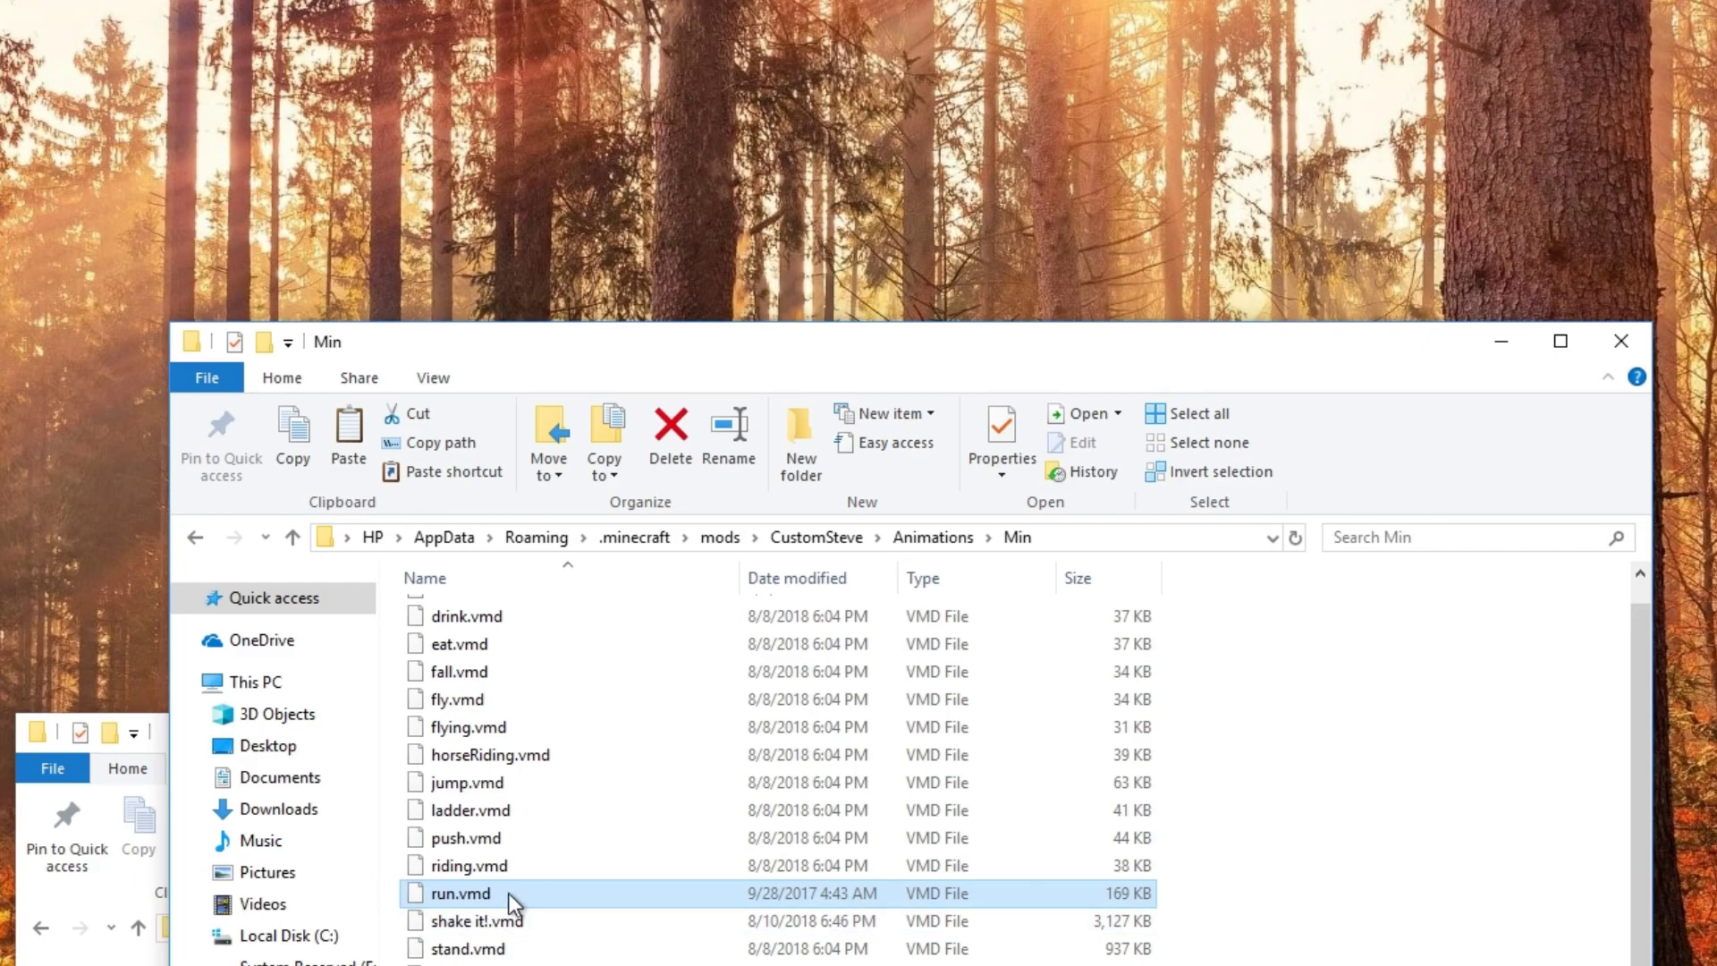
Return to the CustomSteve folder and check its textures, models and Animations folders
{"action": "left_click", "coordinate": [196, 538]}
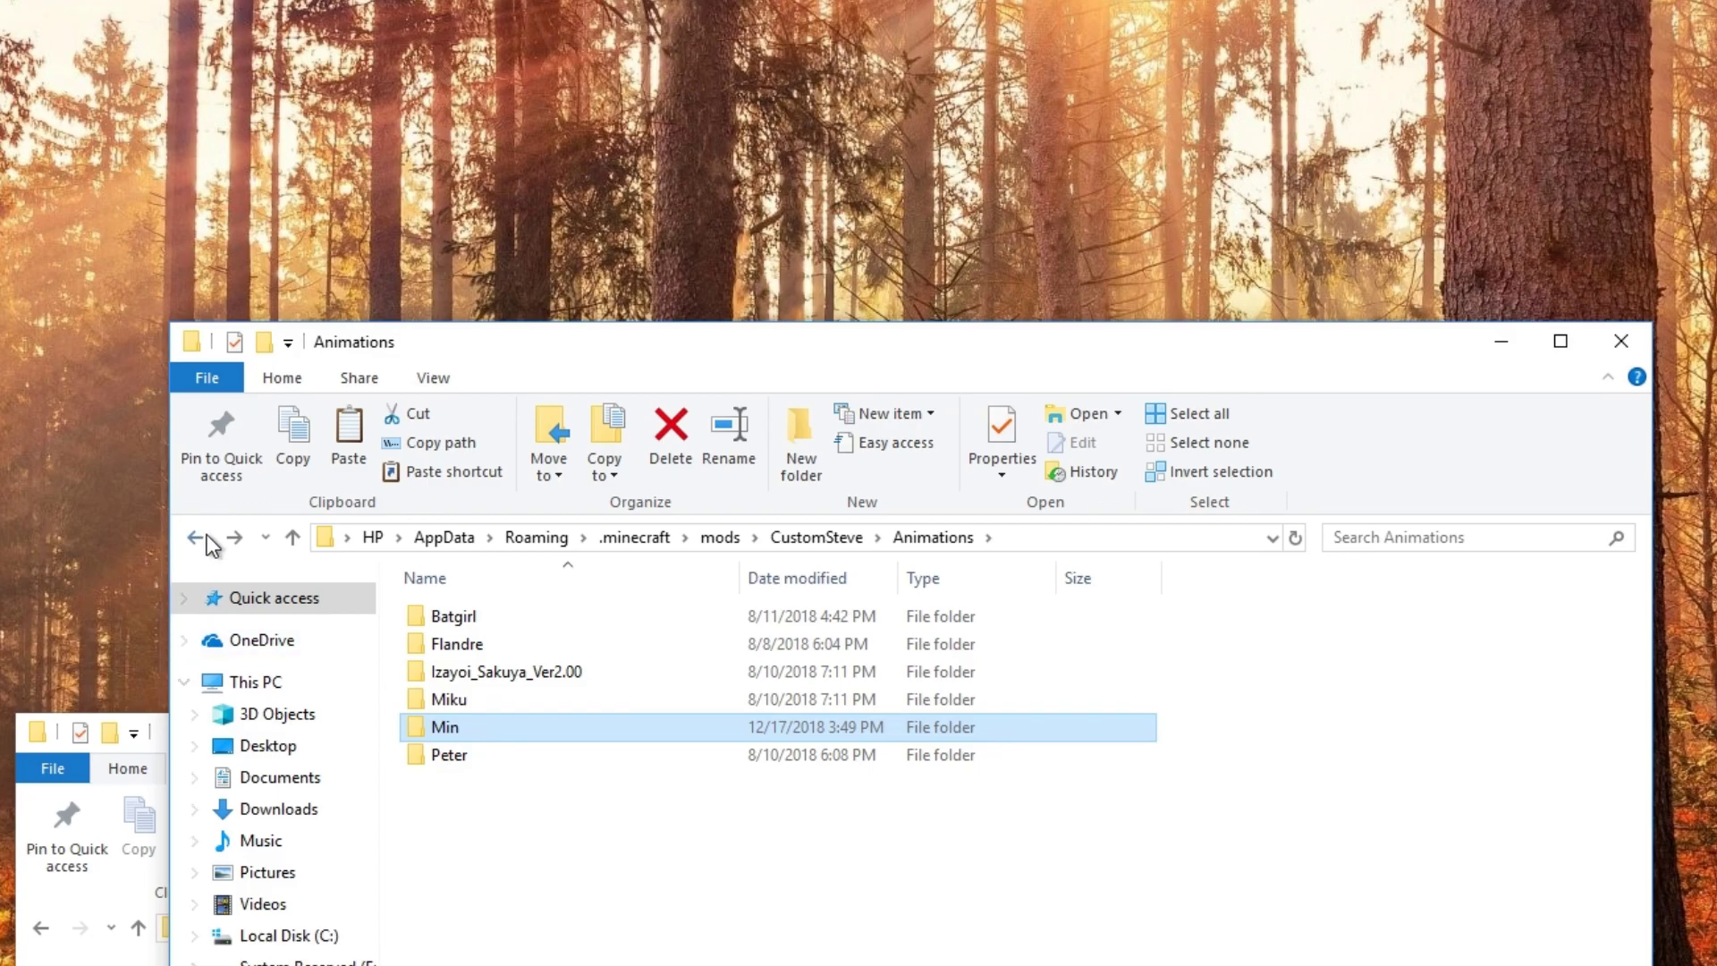
{"action": "left_click", "coordinate": [208, 538]}
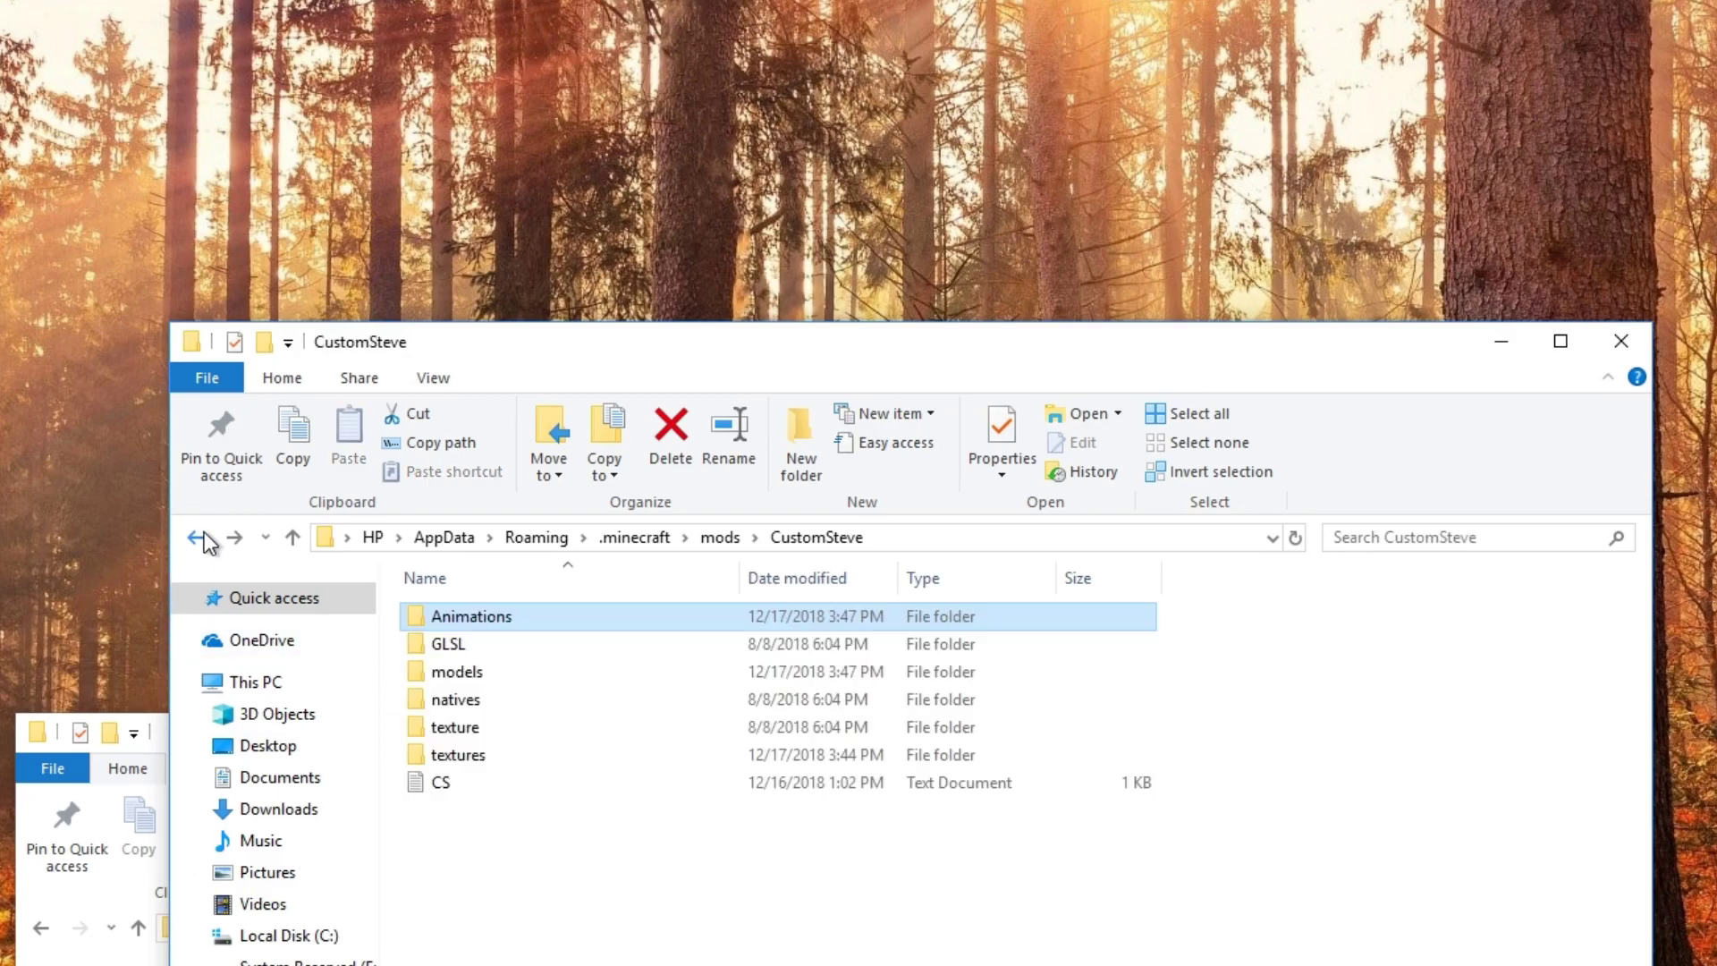
{"action": "left_click", "coordinate": [465, 757]}
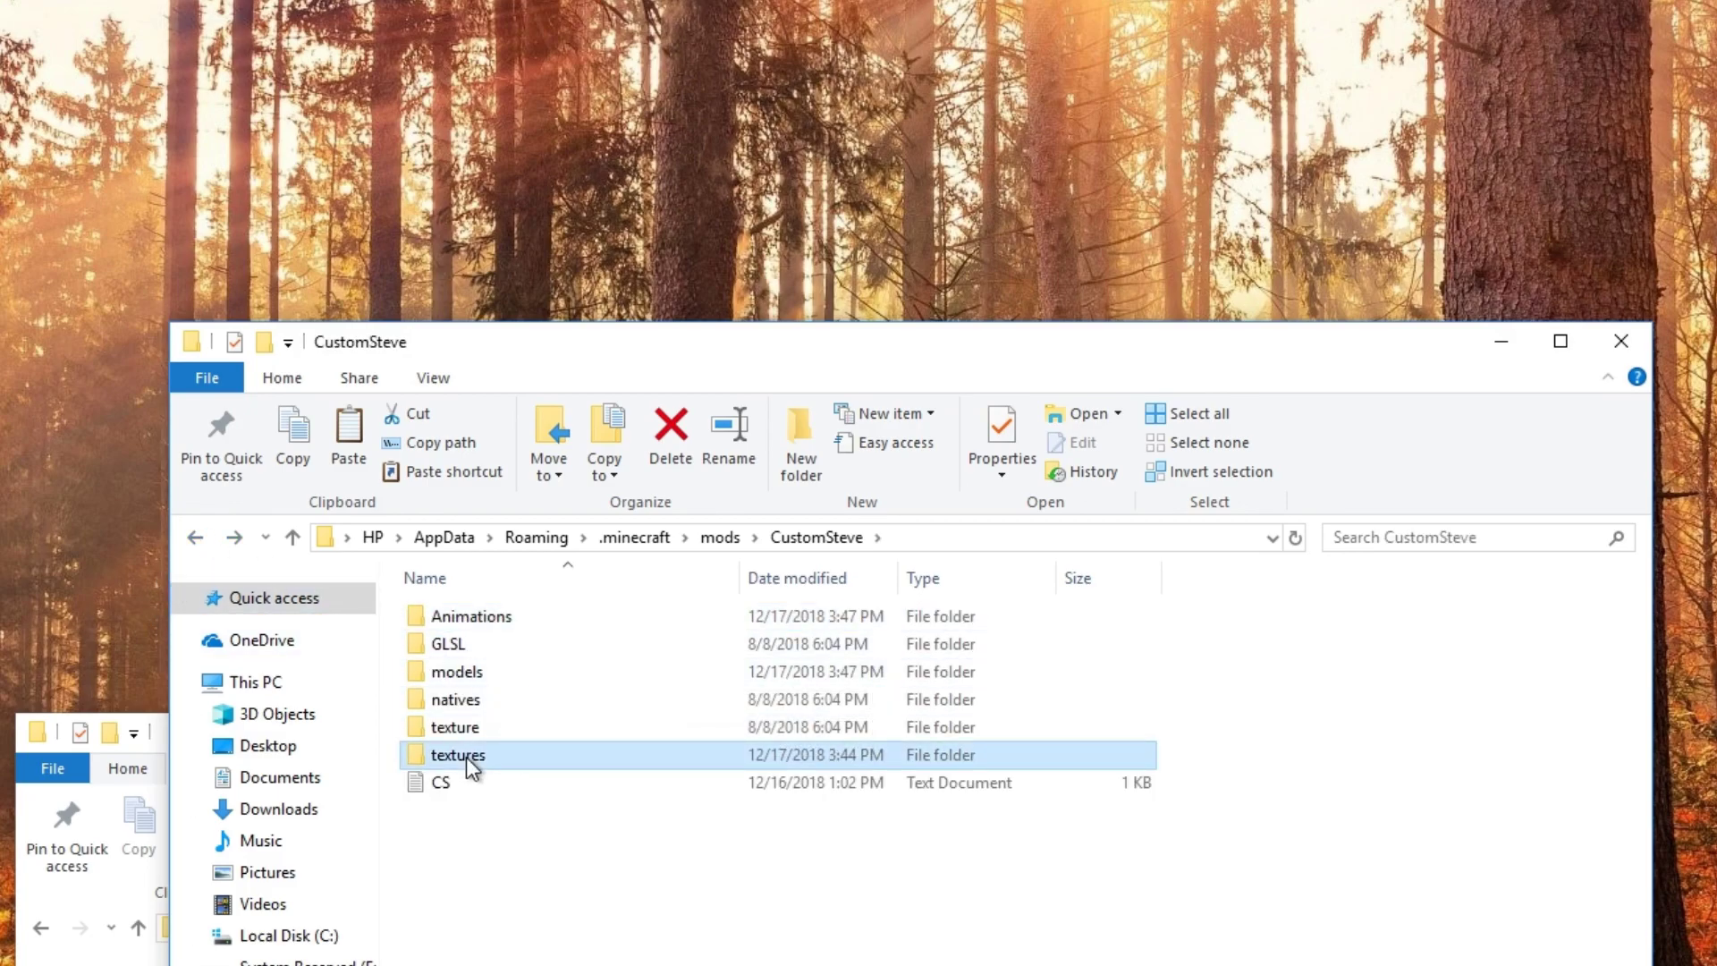
{"action": "left_click", "coordinate": [522, 683]}
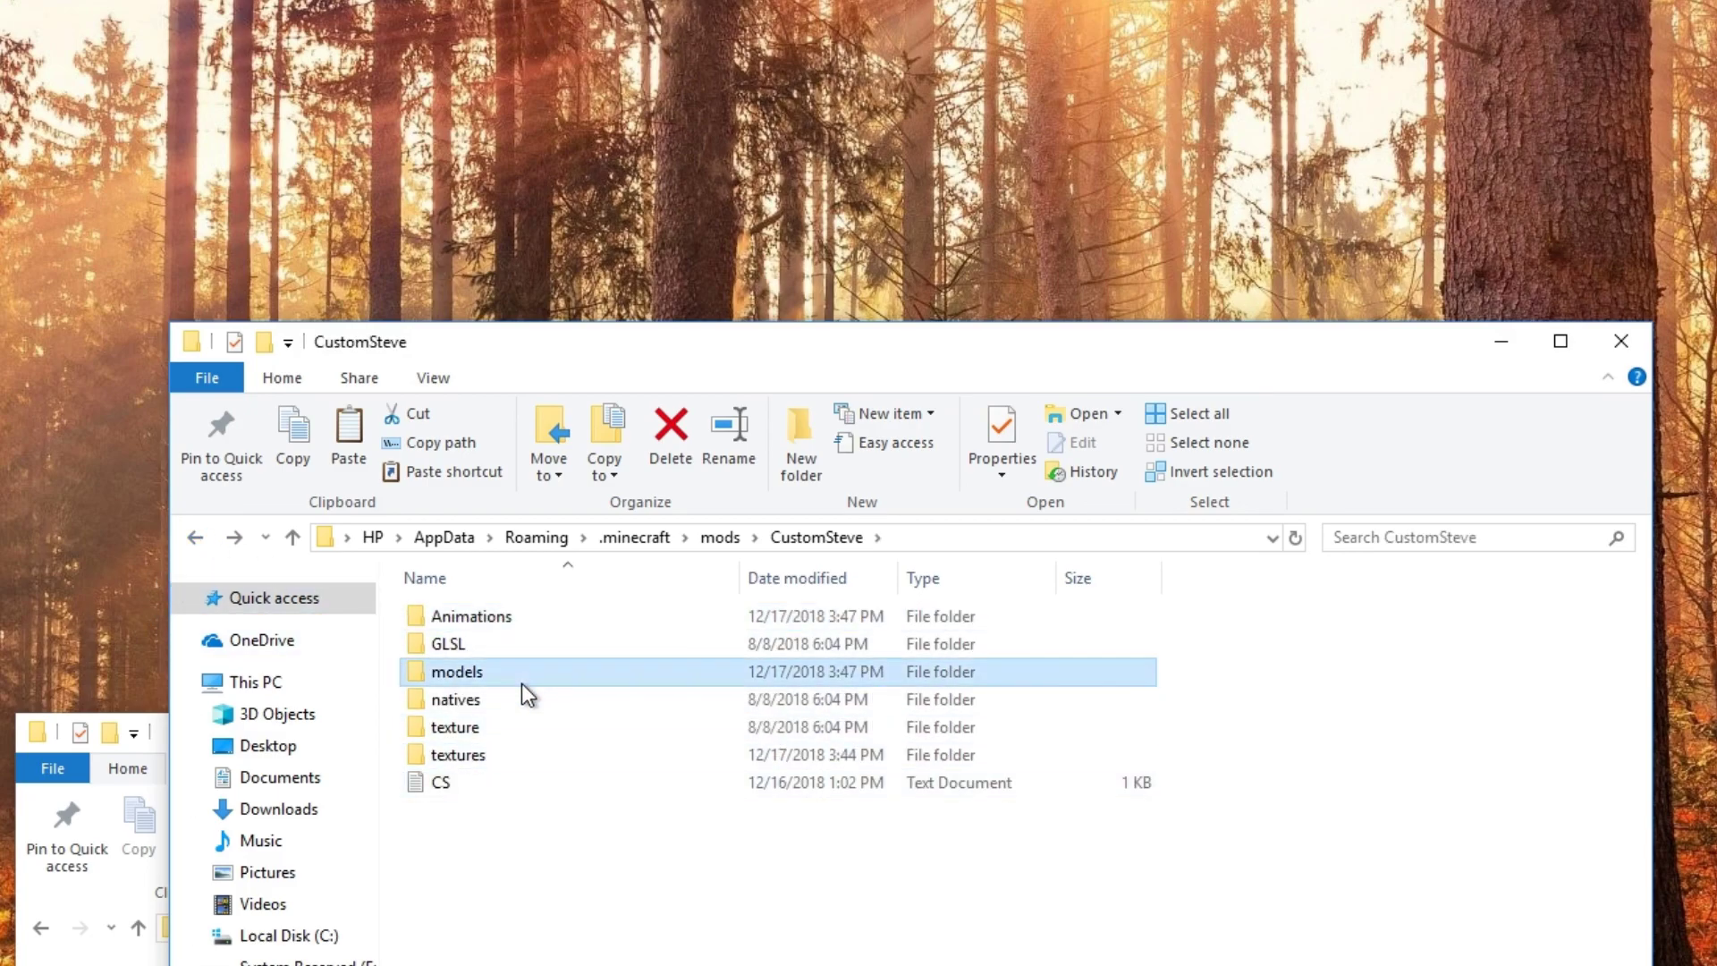
{"action": "left_click", "coordinate": [534, 621]}
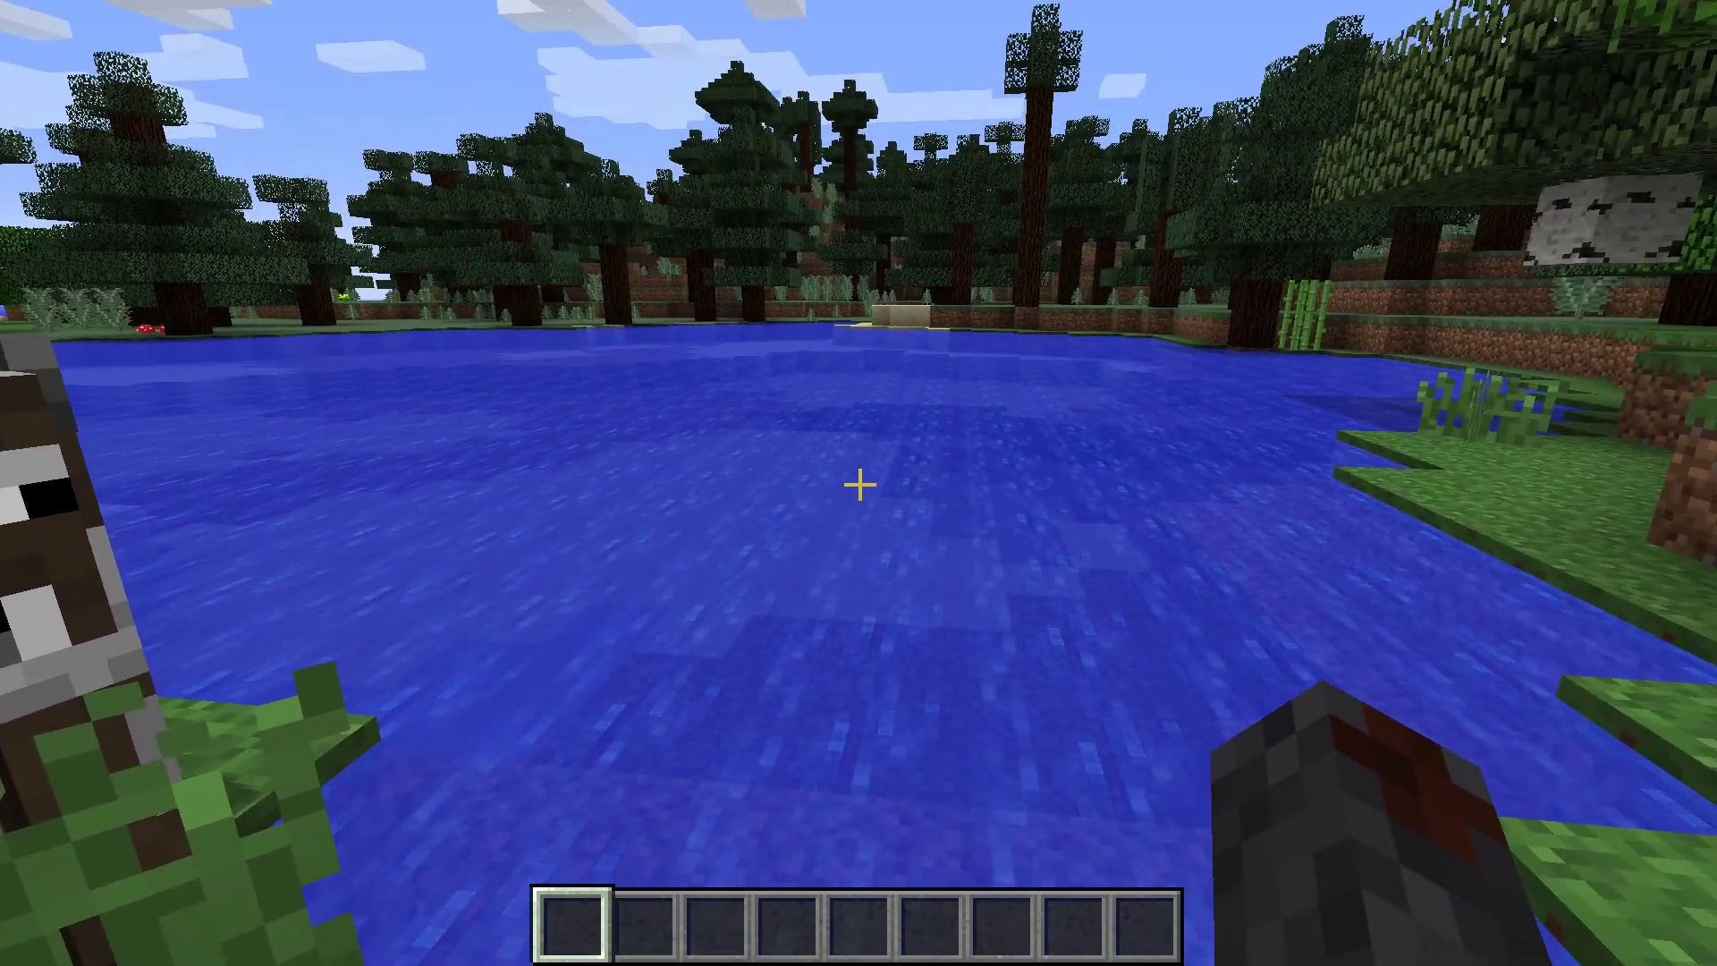
In Minecraft, open the Custom Steve interface and apply the Min.pmx model with the custom texture Min enabled
{"action": "key", "text": "c"}
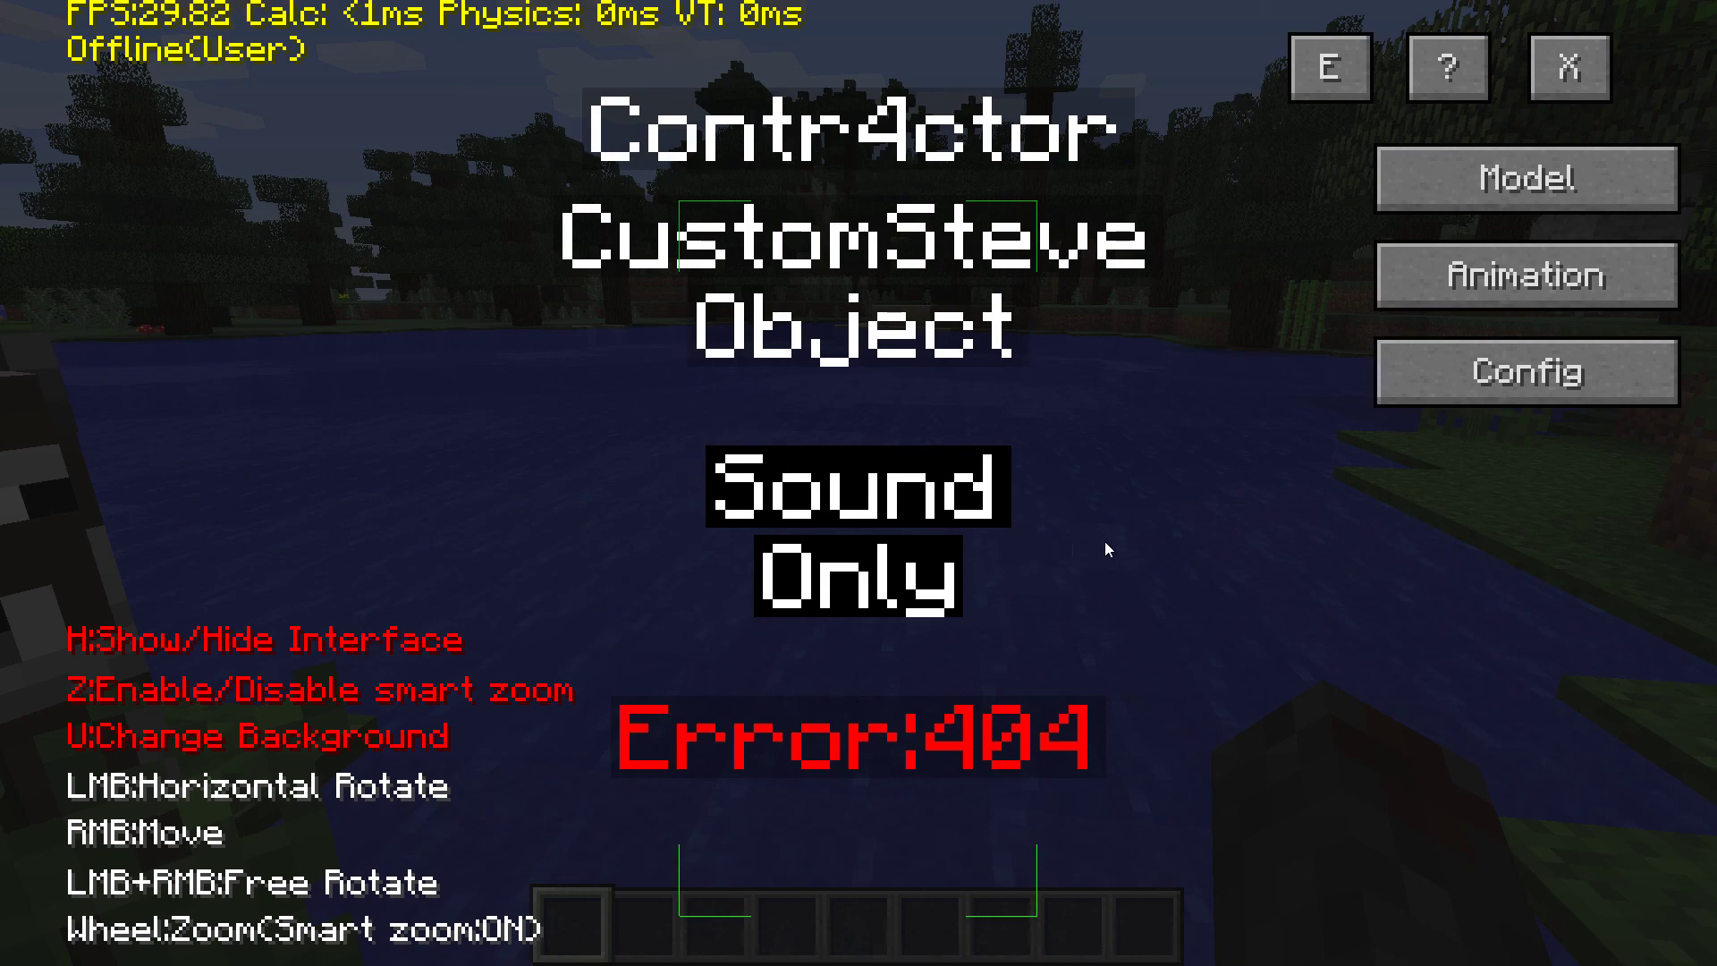
{"action": "left_click", "coordinate": [1546, 206]}
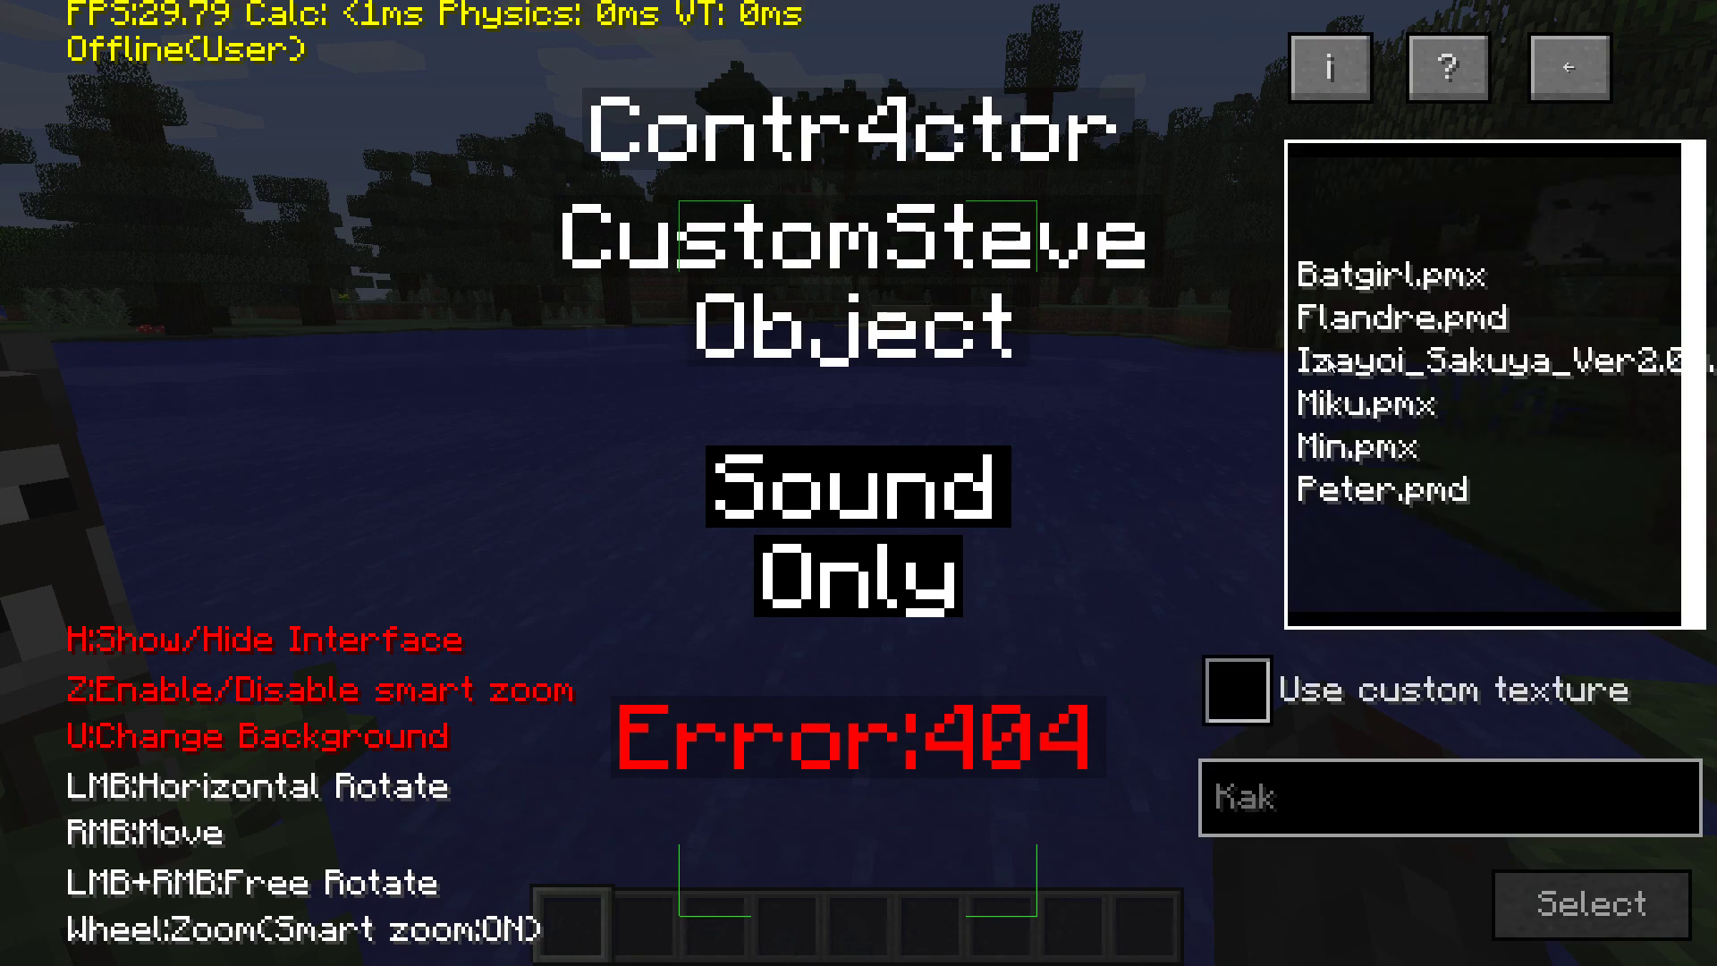
{"action": "left_click", "coordinate": [1333, 452]}
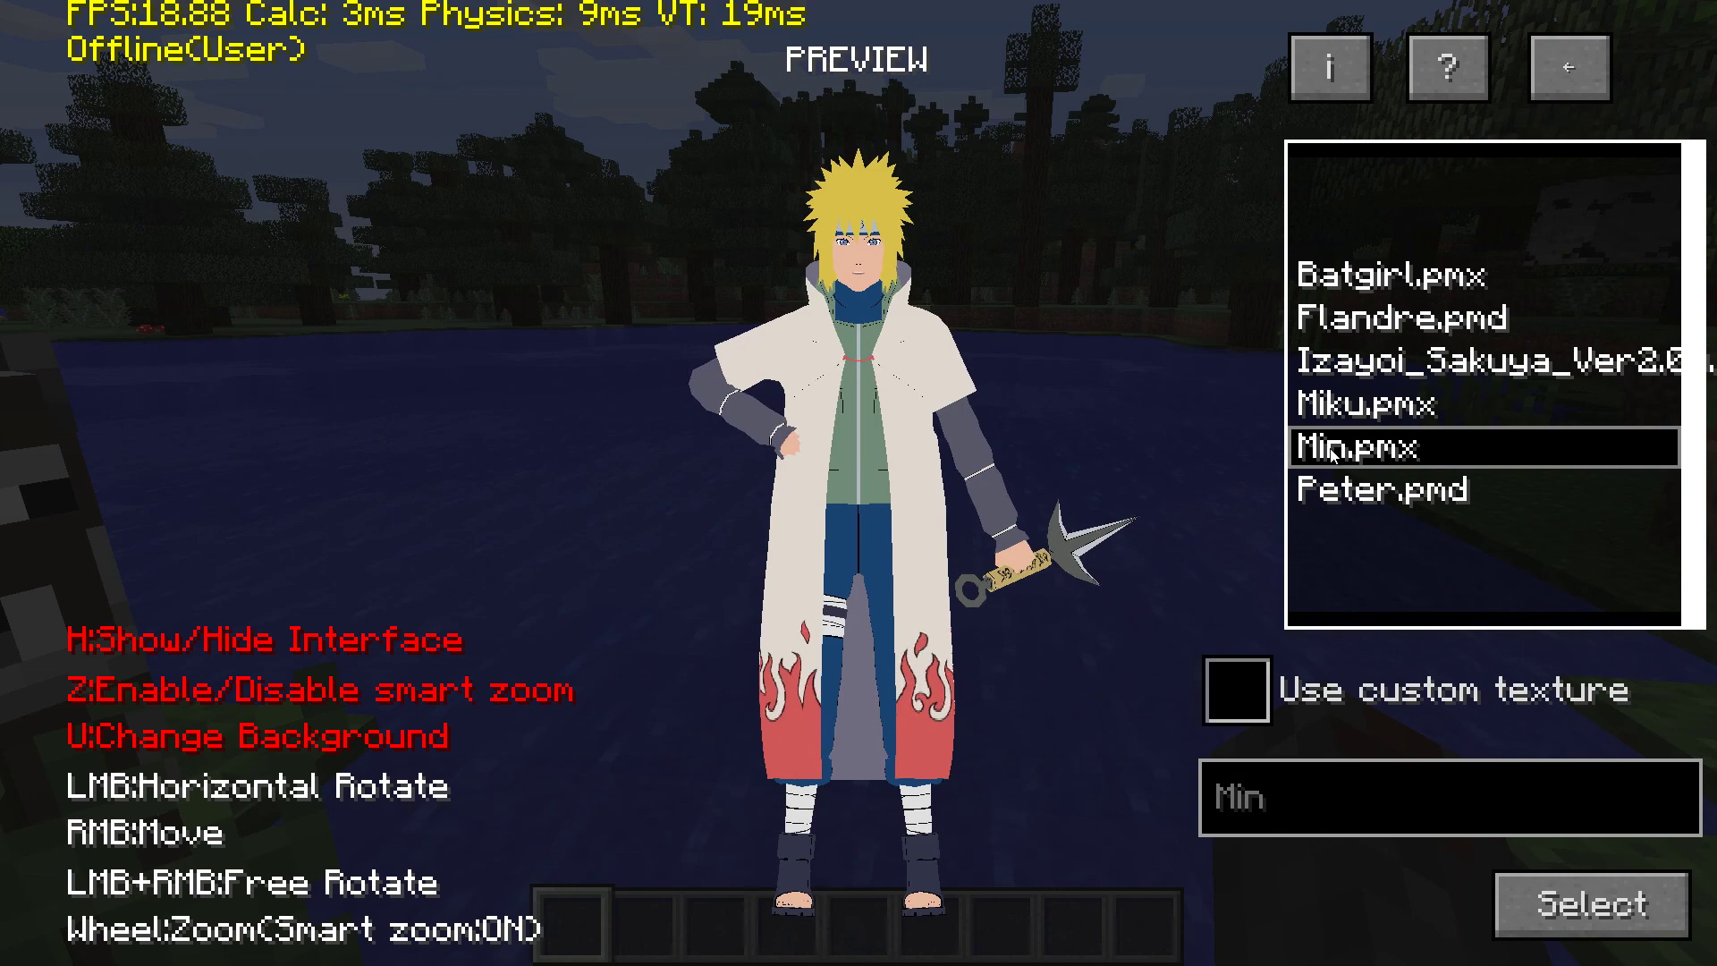
{"action": "left_click", "coordinate": [1235, 689]}
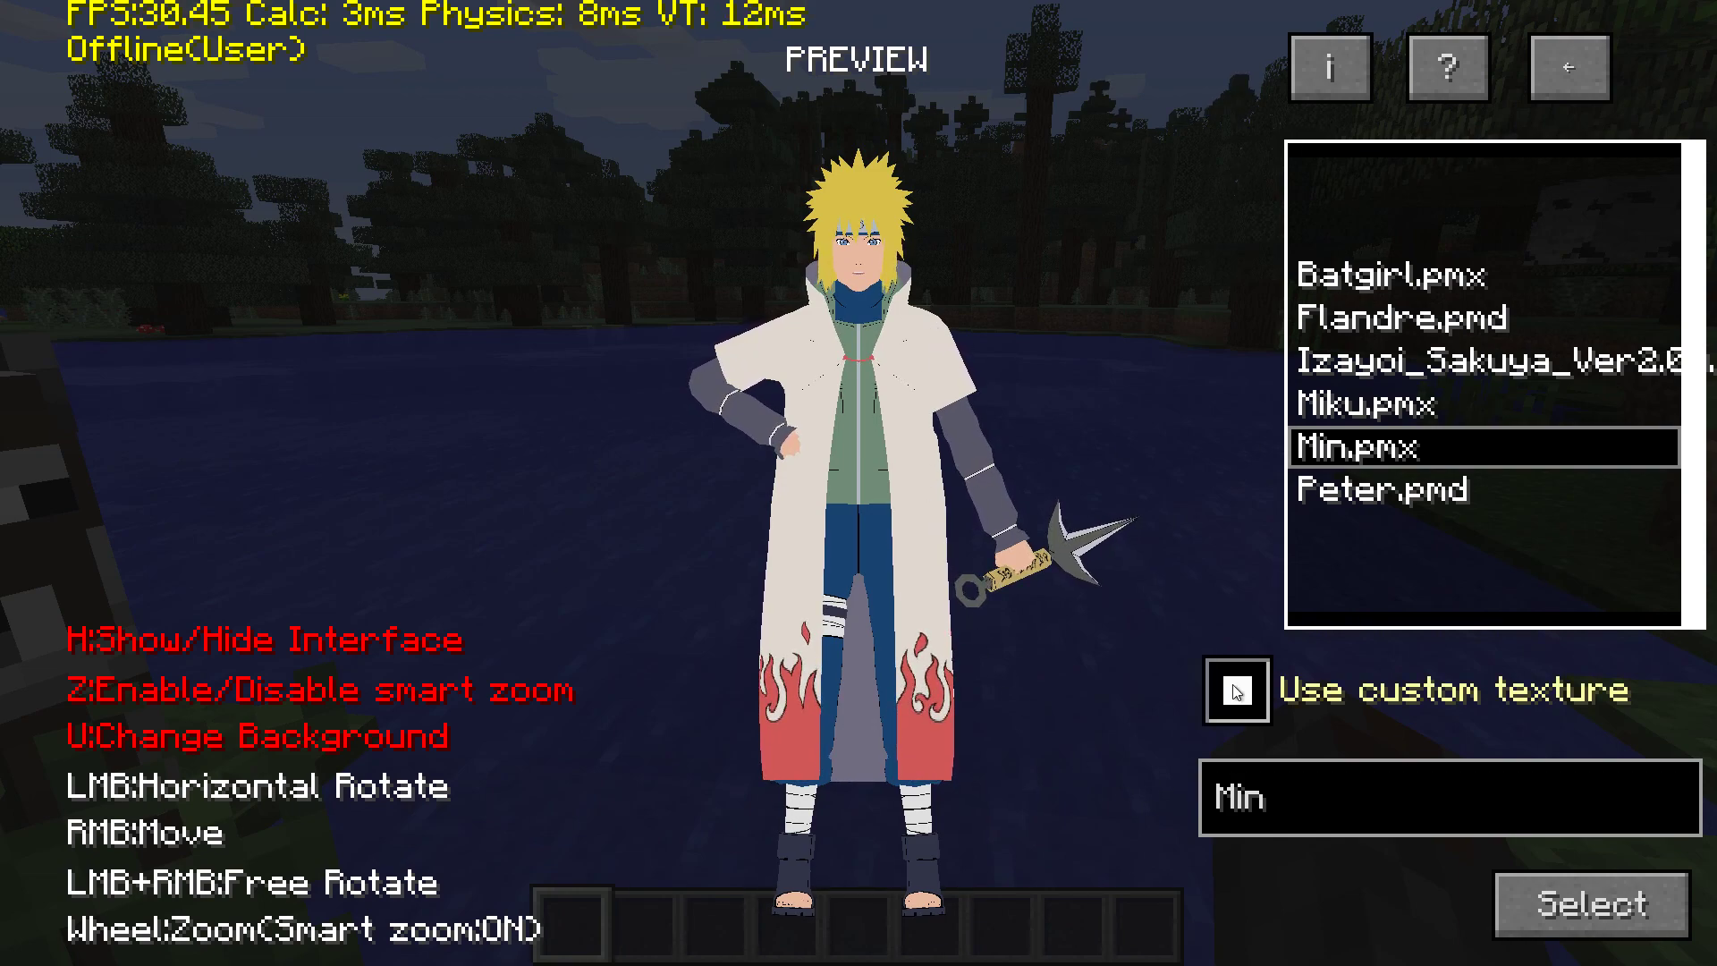
{"action": "left_click", "coordinate": [1596, 931]}
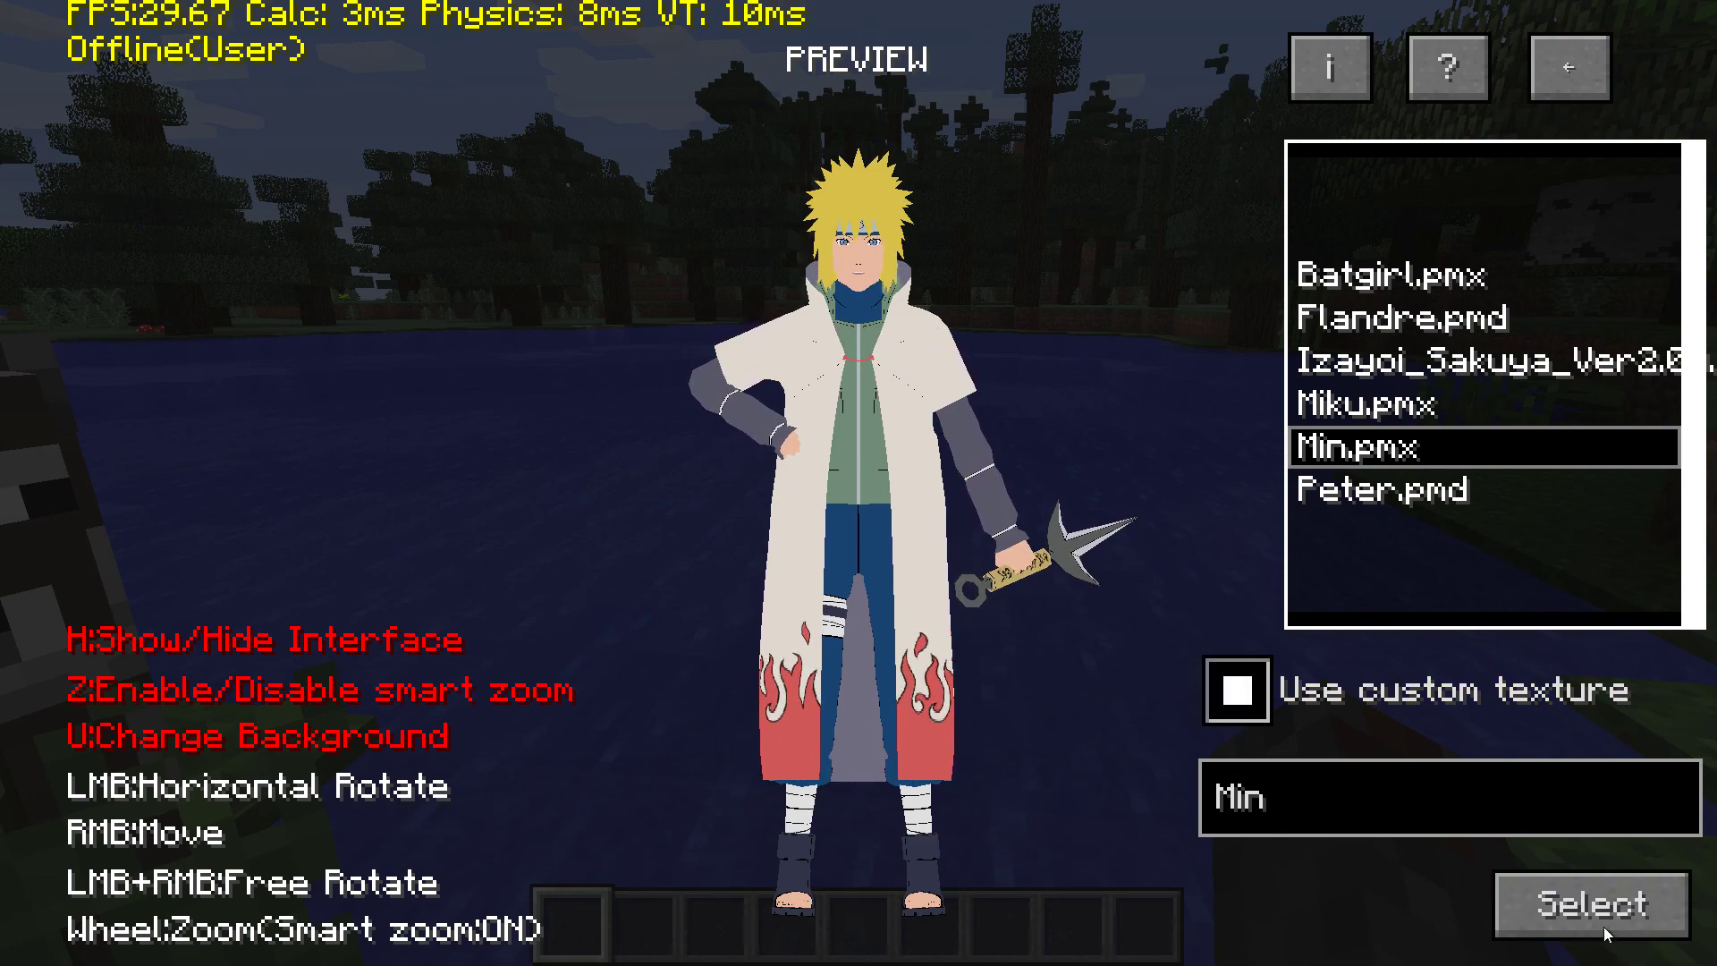
{"action": "left_click", "coordinate": [1601, 922]}
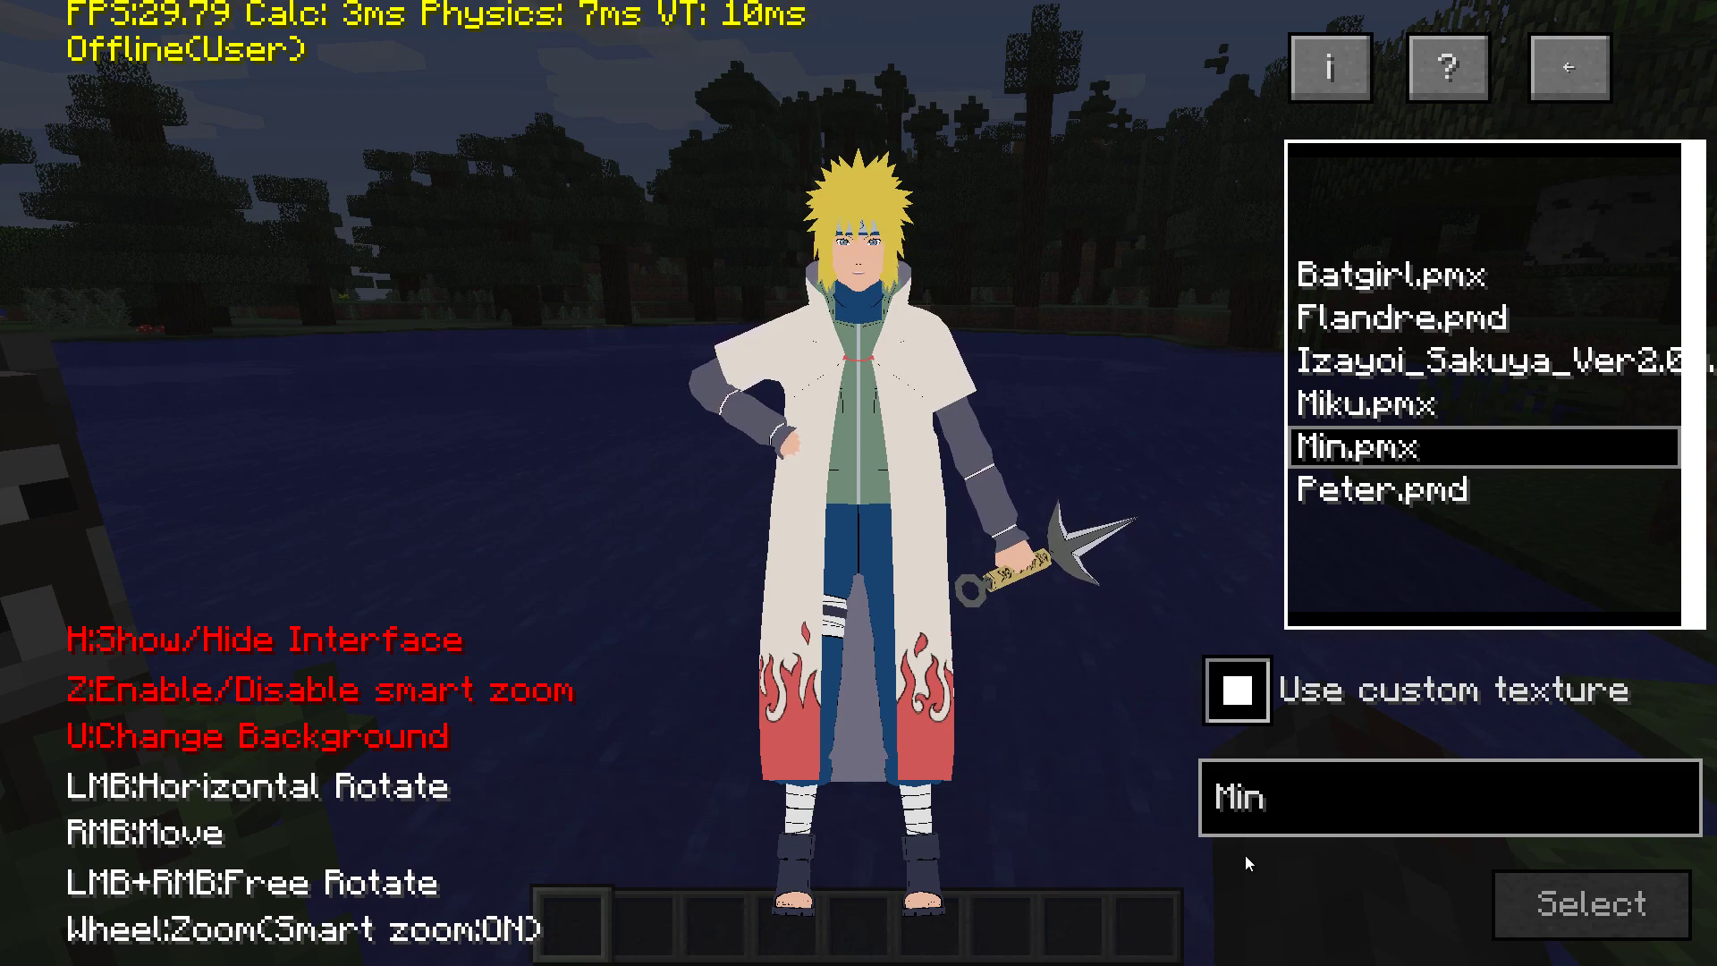
{"action": "left_click", "coordinate": [1570, 67]}
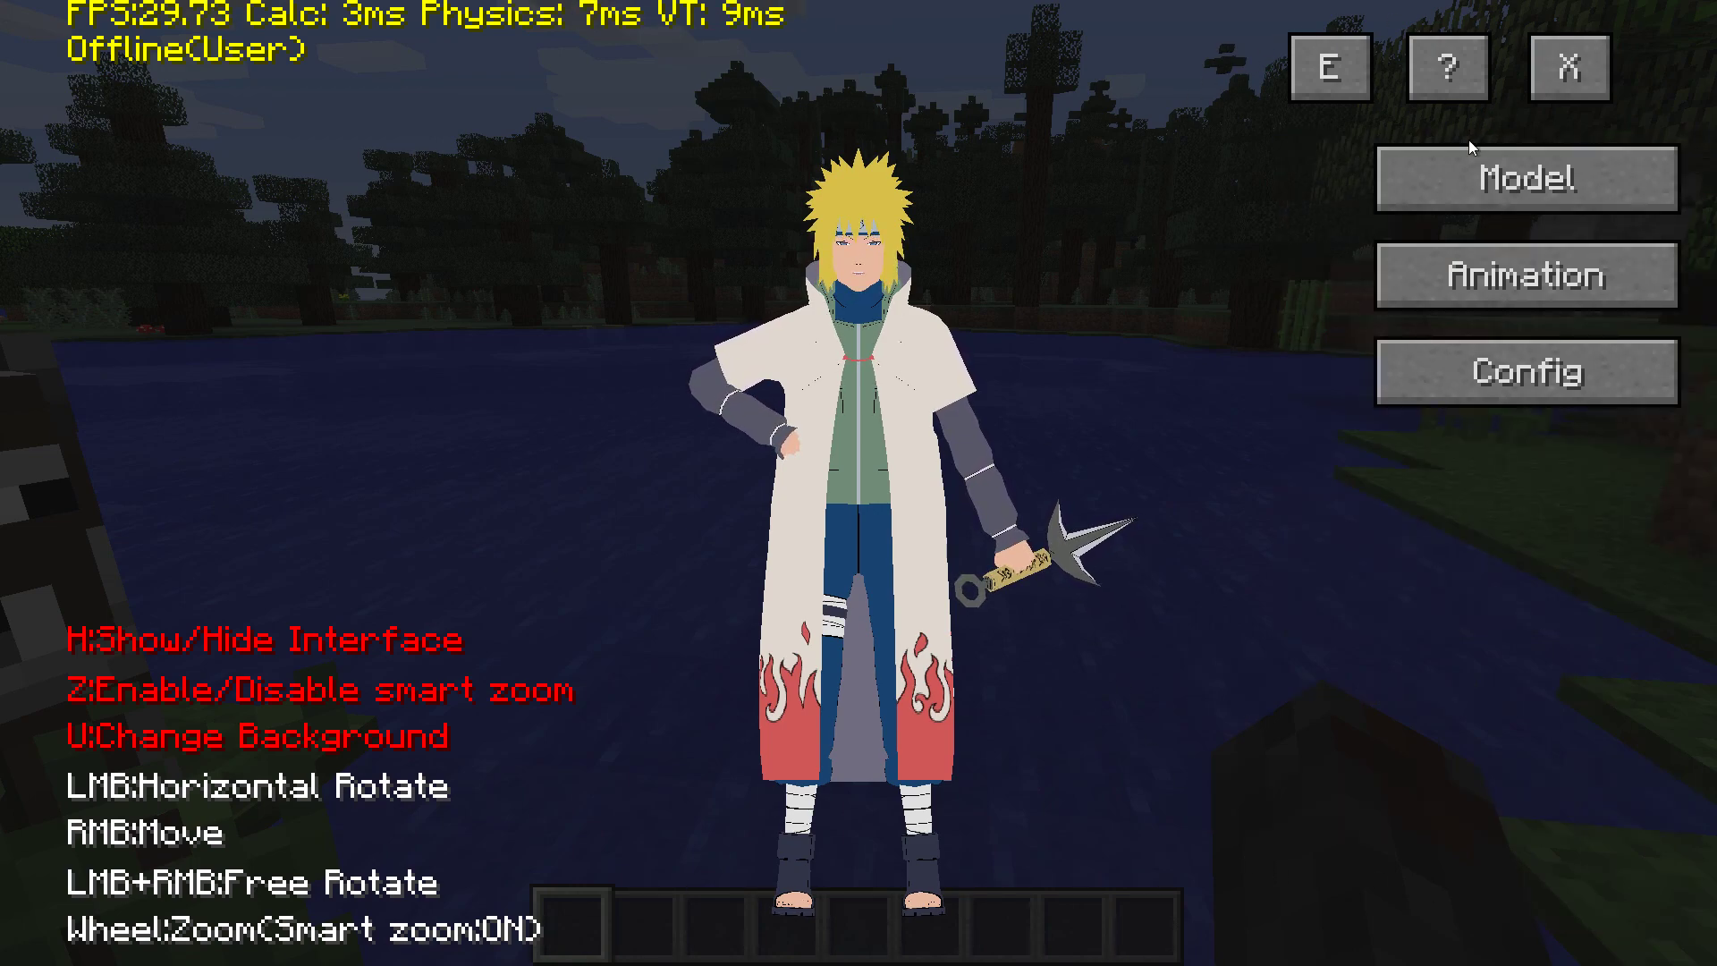
Switch the model's Physics off and on again in the Custom Steve configuration, save the configuration and close the interface
{"action": "left_click", "coordinate": [1520, 375]}
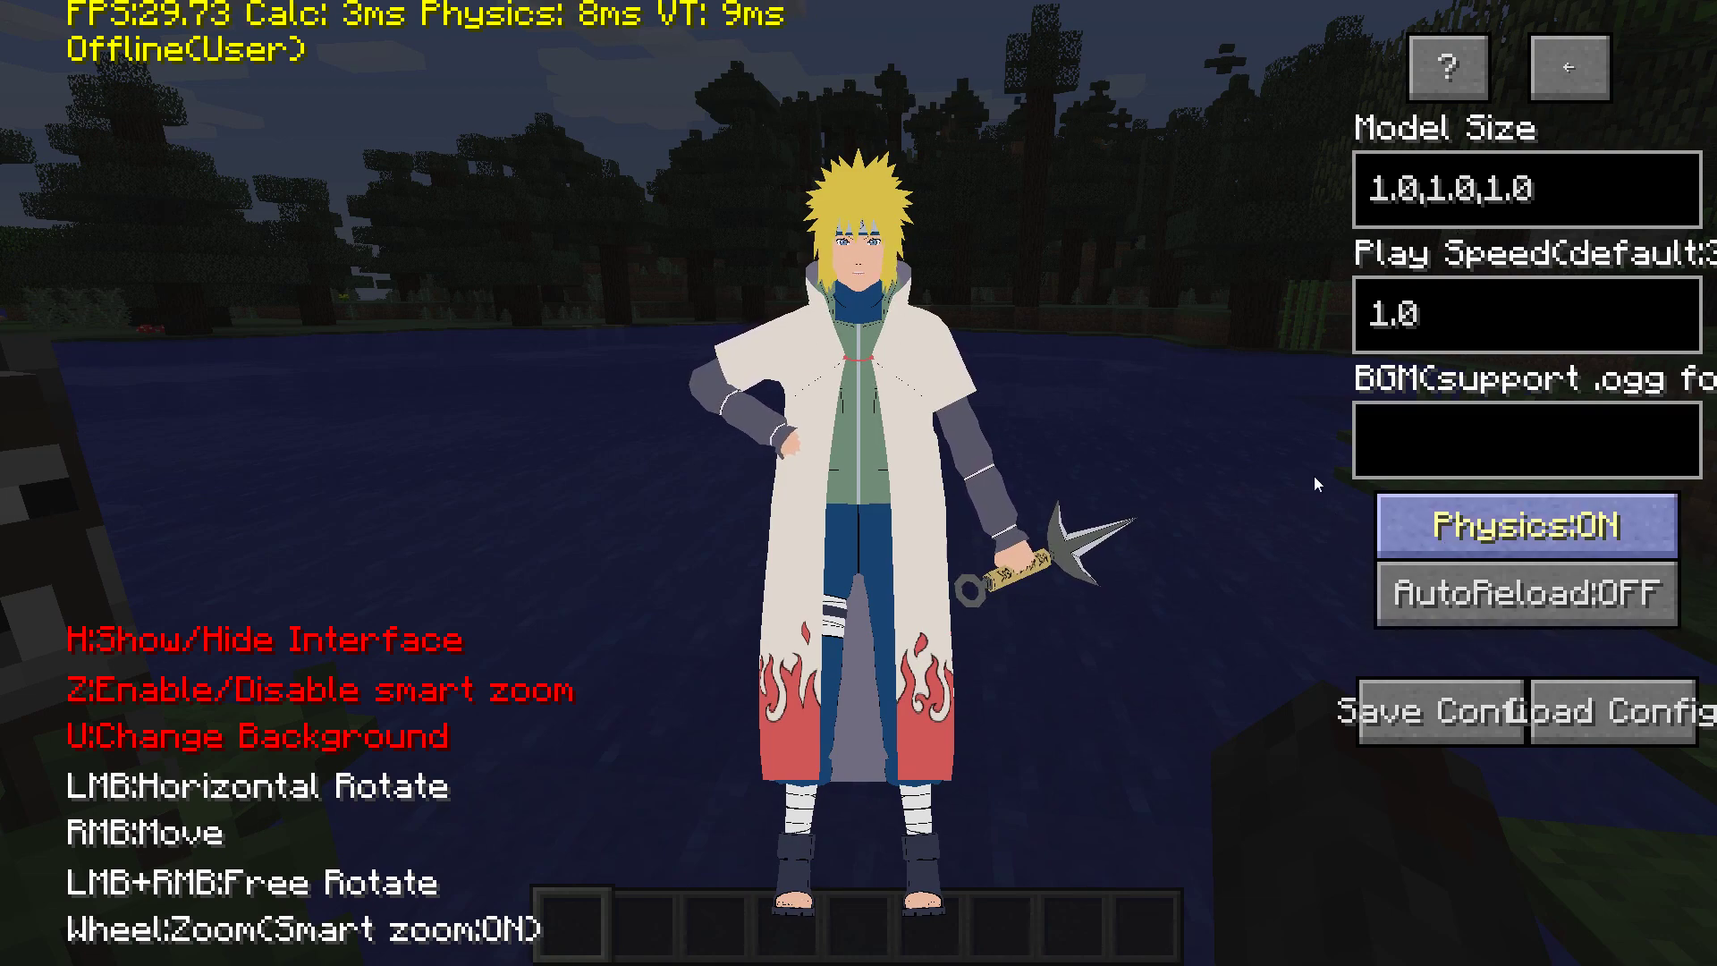
{"action": "left_click", "coordinate": [1418, 535]}
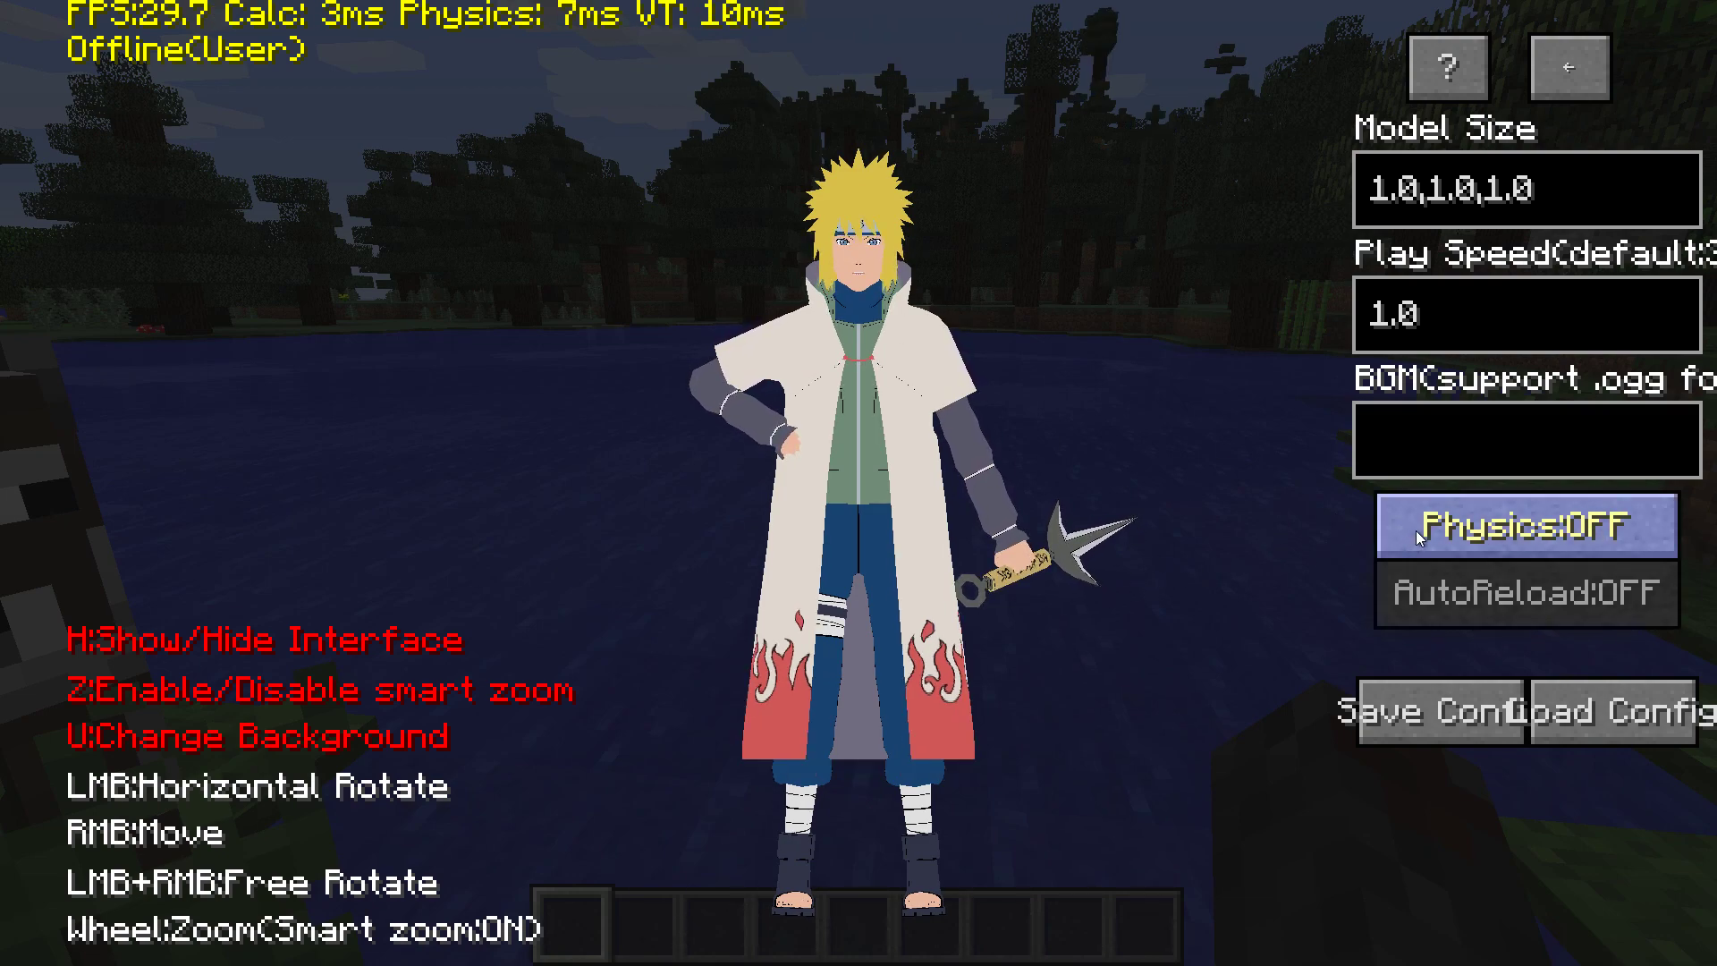
{"action": "left_click", "coordinate": [1409, 539]}
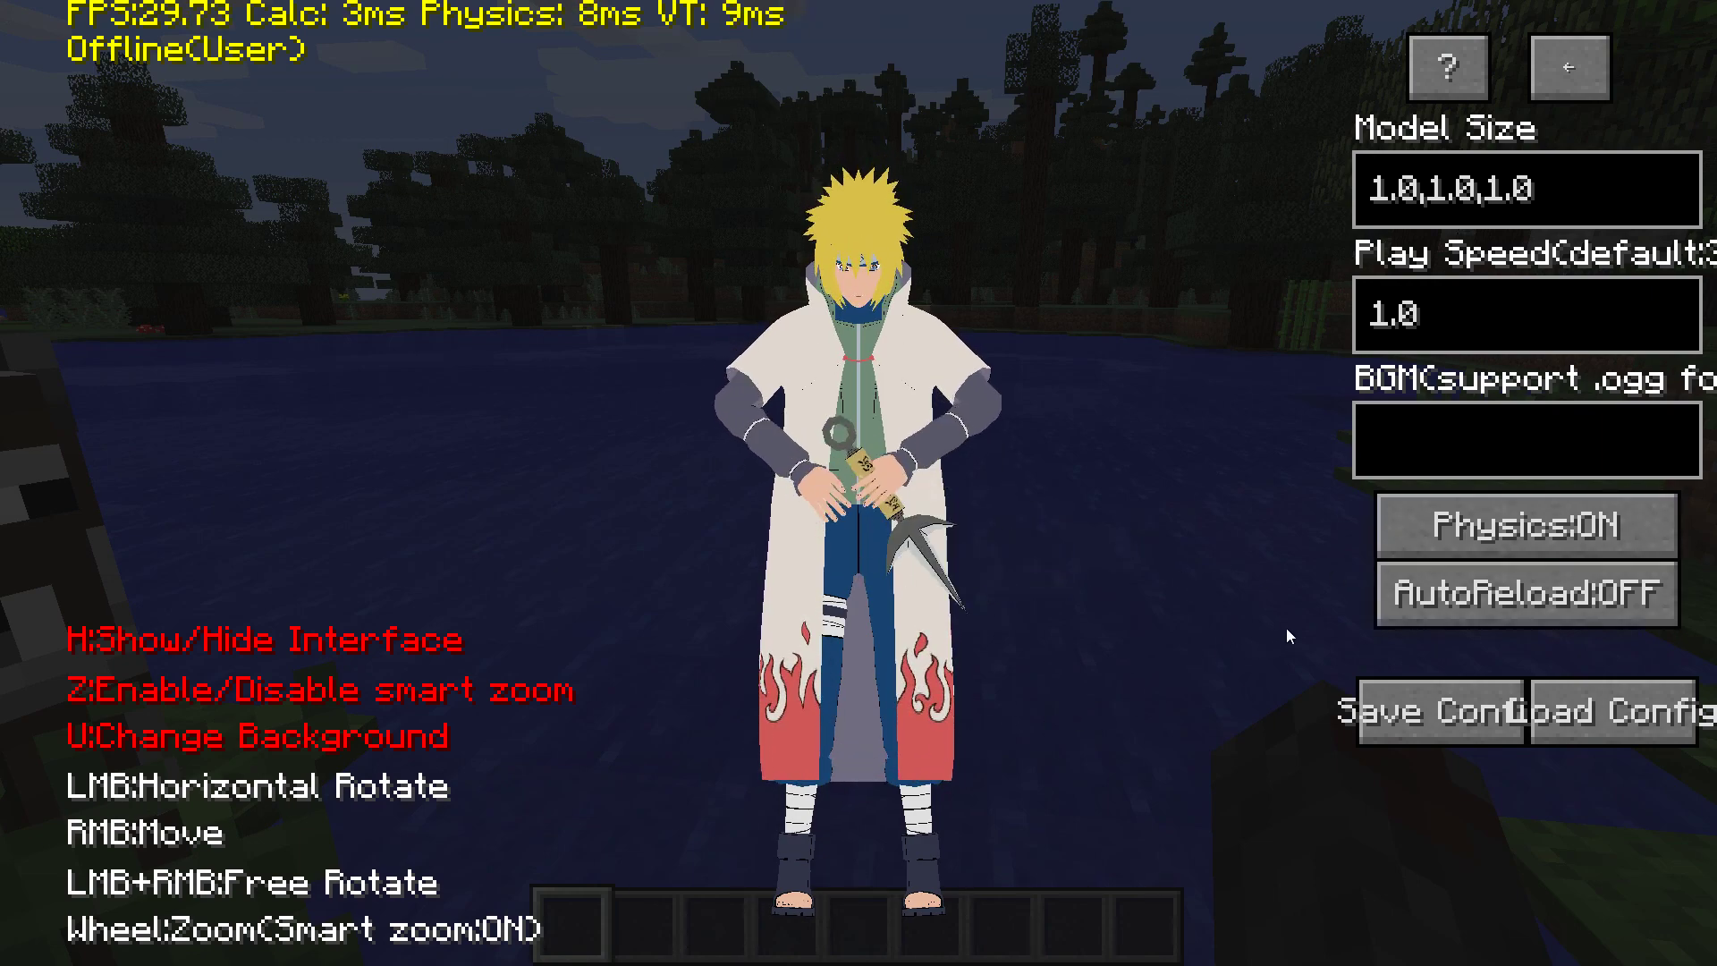
{"action": "left_click", "coordinate": [1395, 713]}
{"action": "left_click", "coordinate": [1569, 63]}
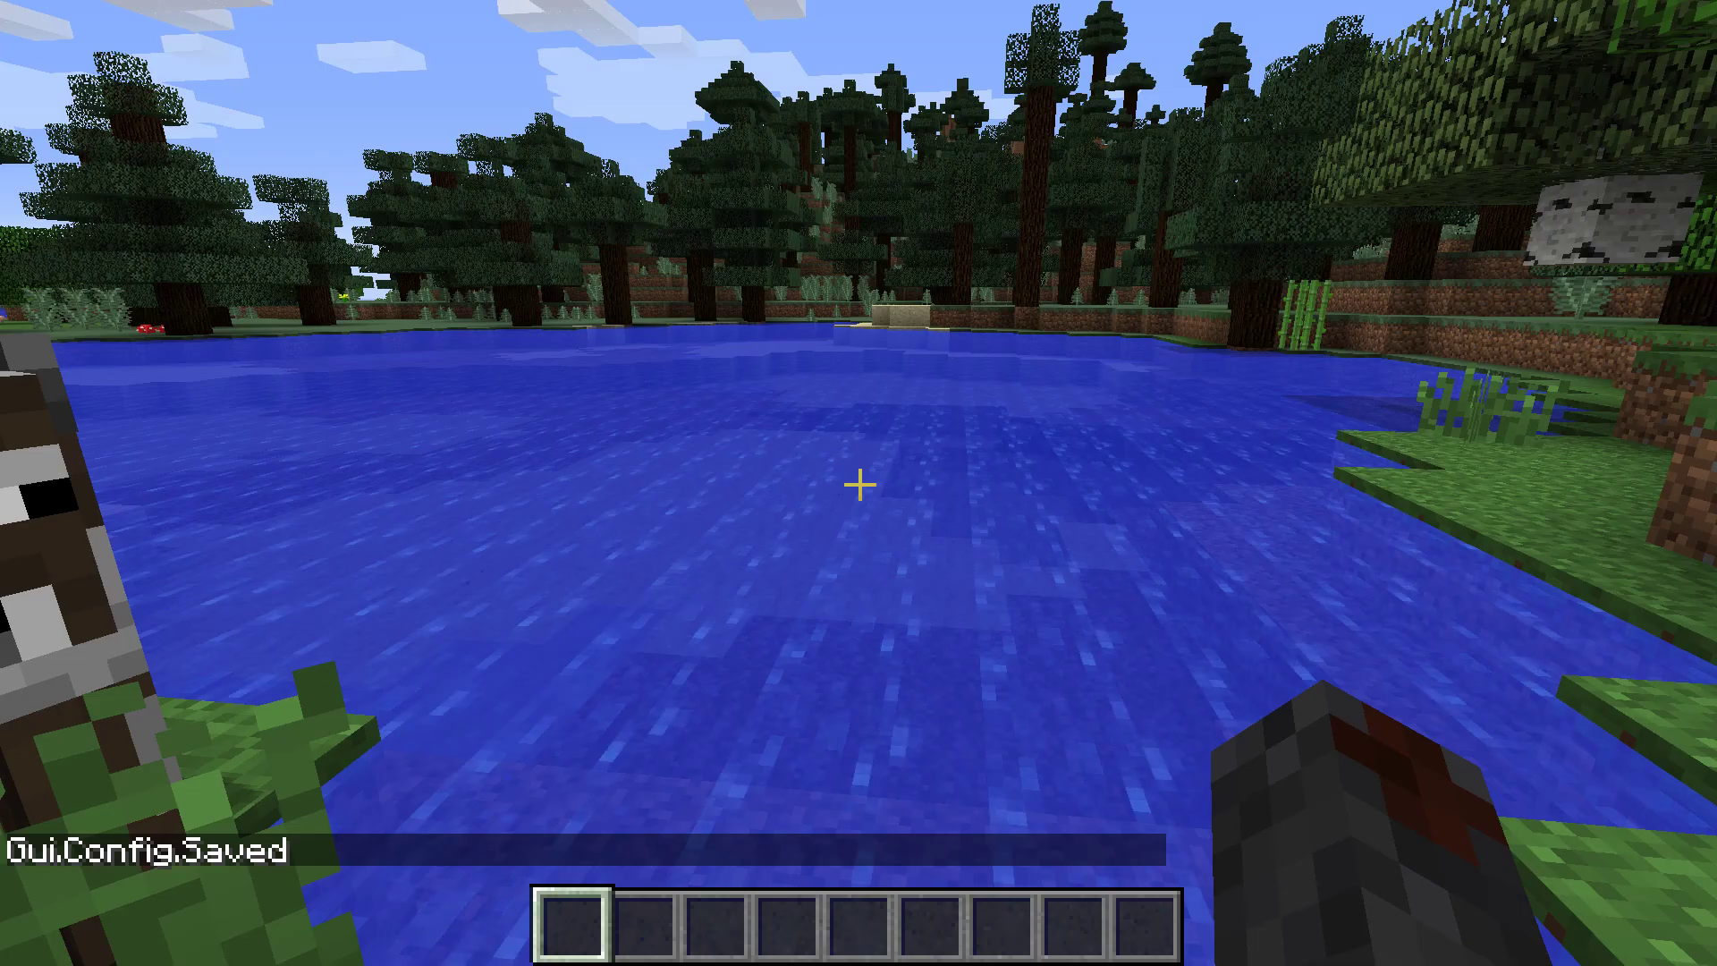
Cycle through the third-person camera views to inspect the character model in the world, ending in first person
{"action": "key", "text": "F5"}
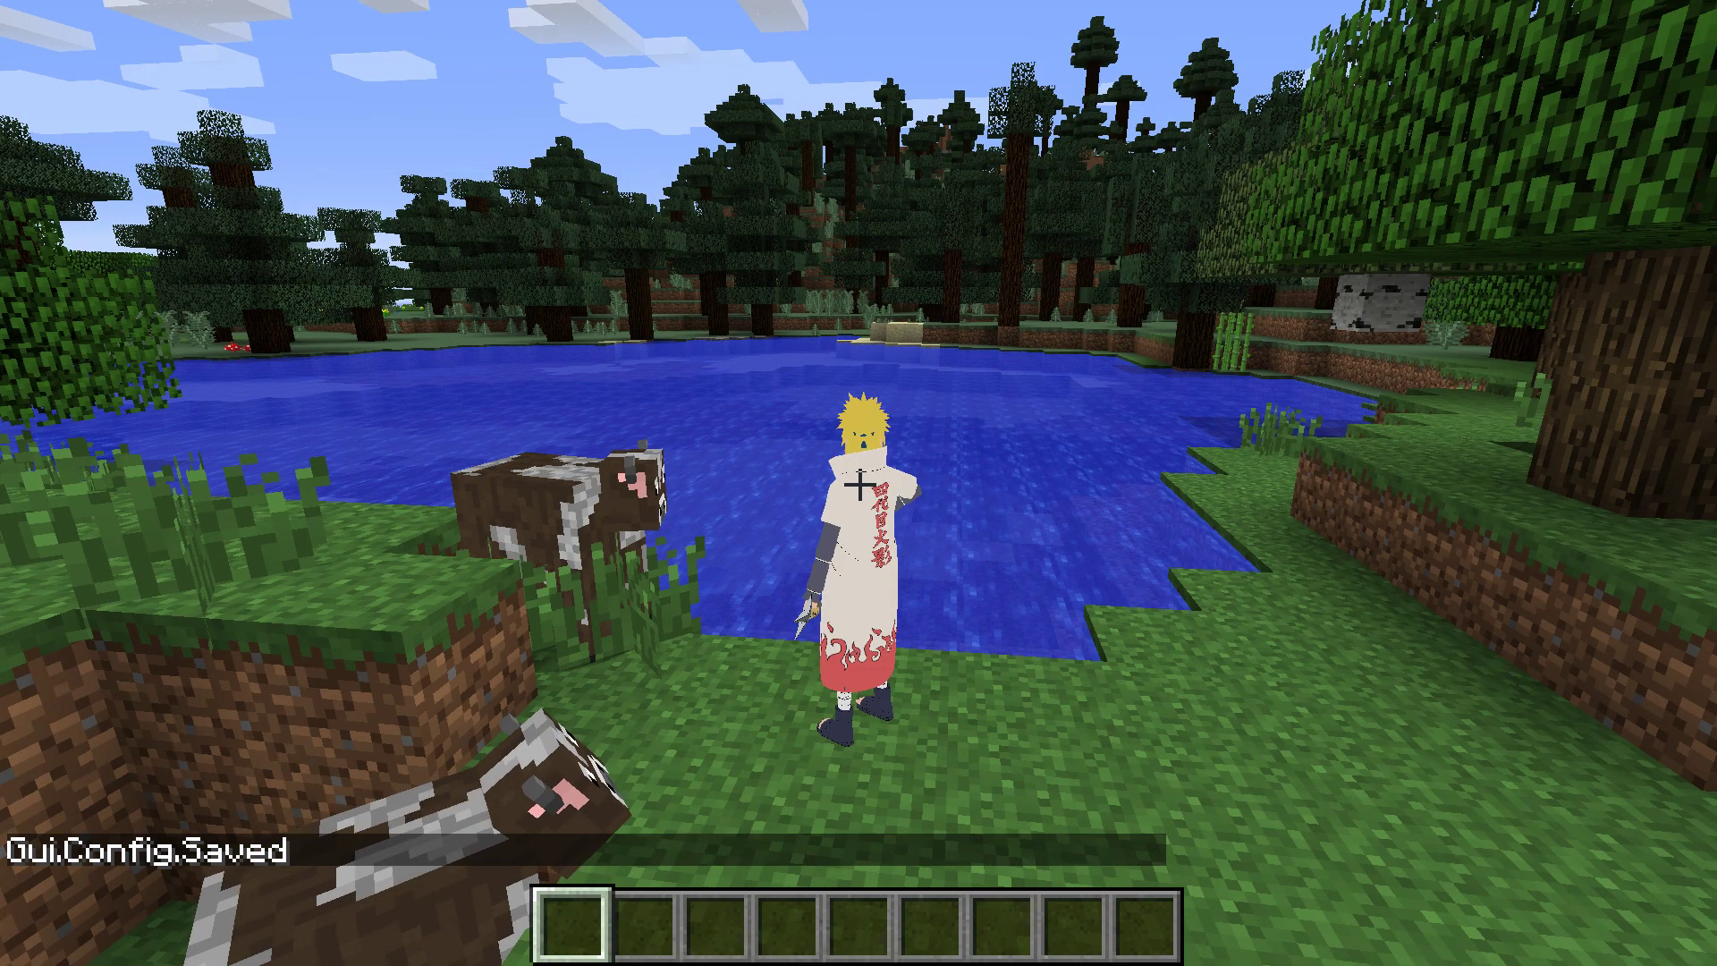
{"action": "key", "text": "F5"}
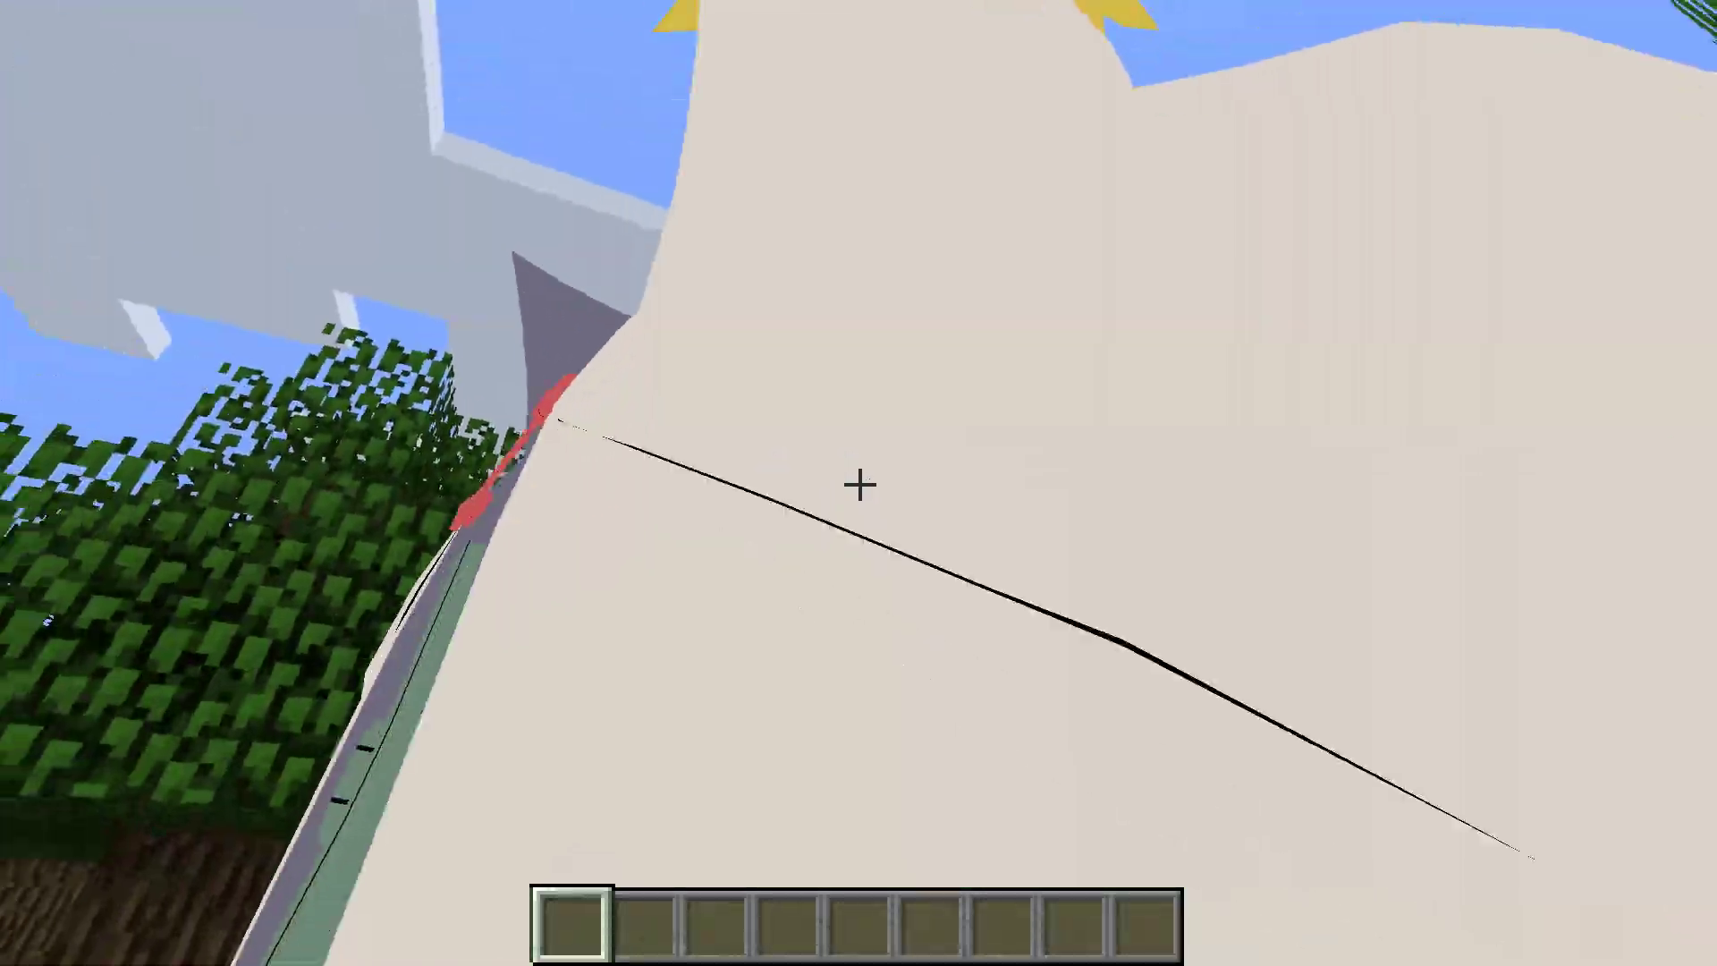
{"action": "key", "text": "F5"}
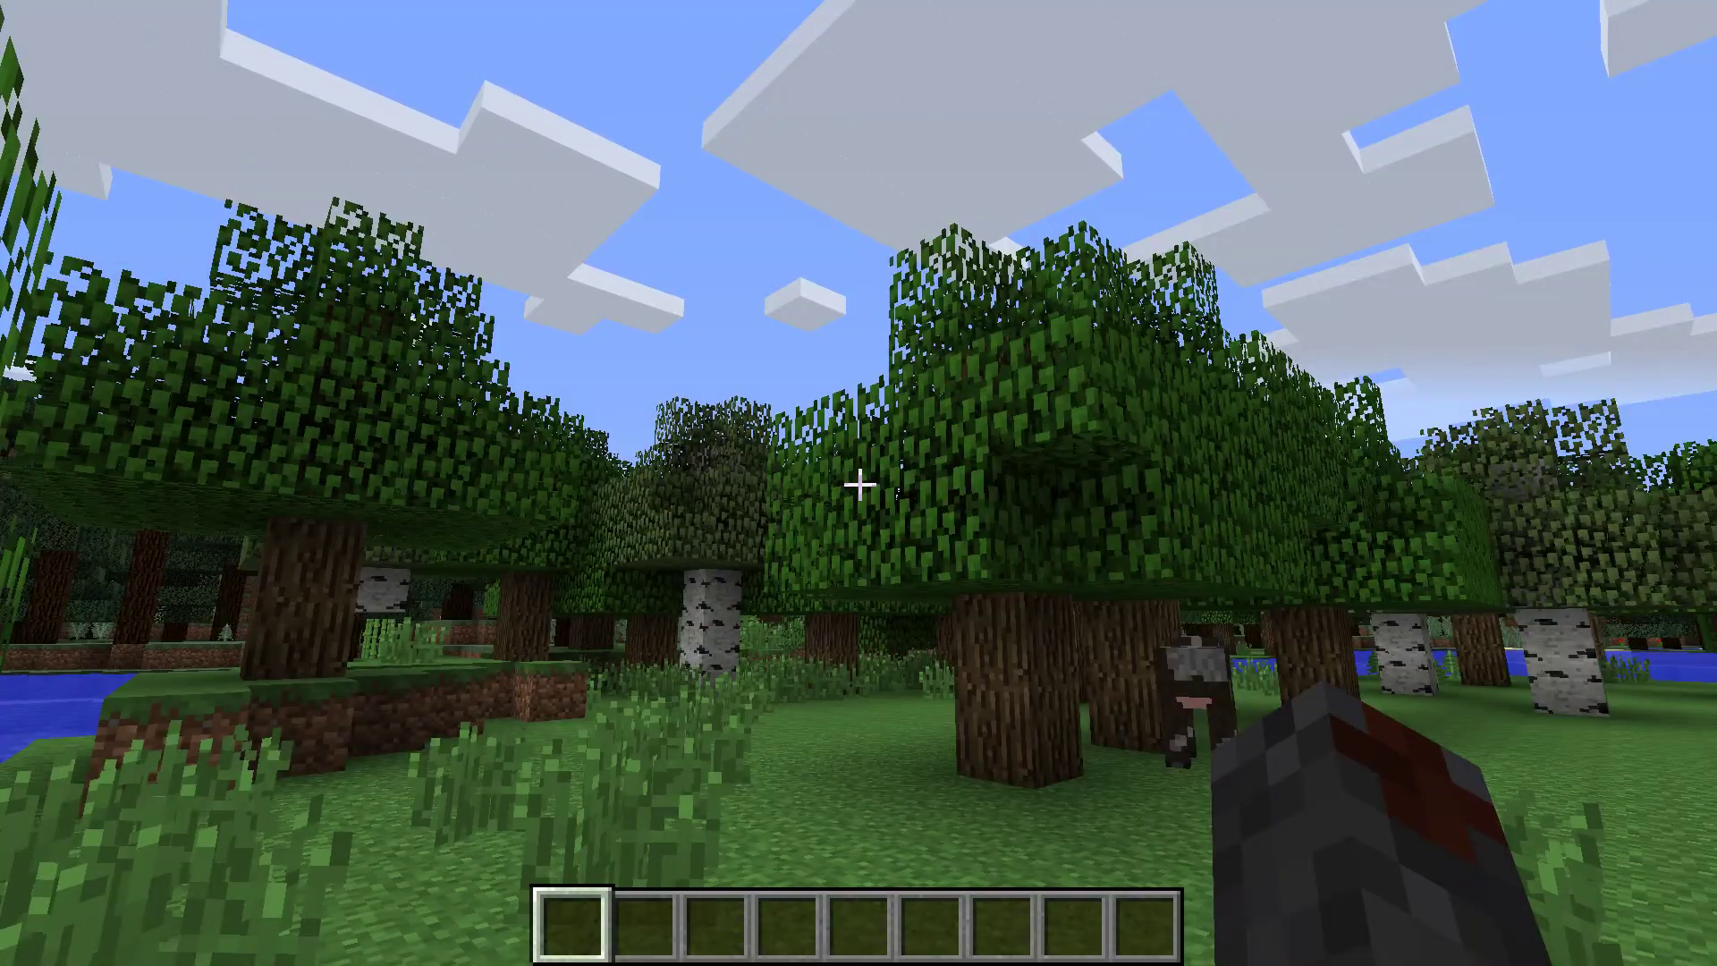